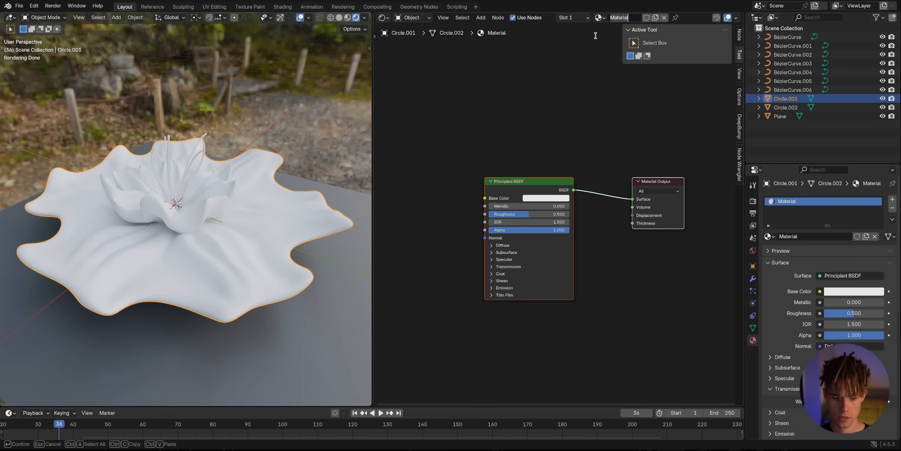
# Name the material Glass and link it from Circle.001 to all the other flower meshes and stamen curves, leaving out the ground plane
pyautogui.press('Return')
pyautogui.moveTo(201, 190); pyautogui.dragTo(123, 159, button='middle')
pyautogui.moveTo(70, 115); pyautogui.dragTo(276, 204)
pyautogui.moveTo(276, 204); pyautogui.dragTo(282, 197, button='middle')
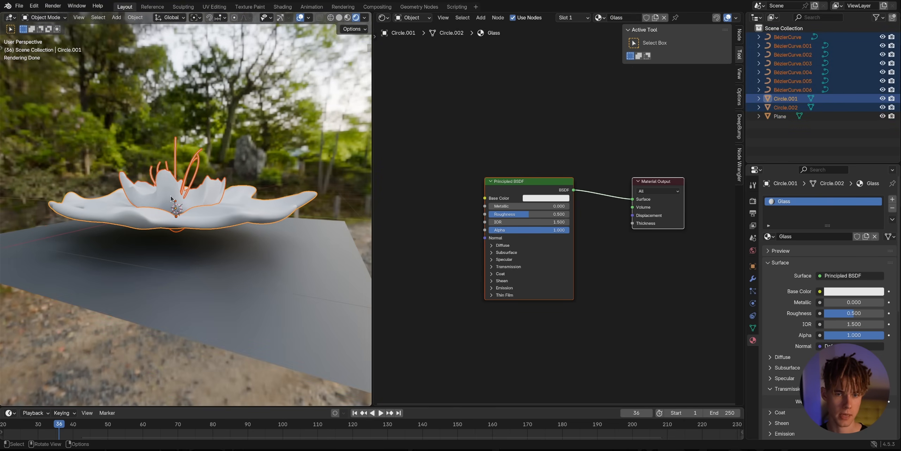
pyautogui.hotkey('ctrl', 'l')
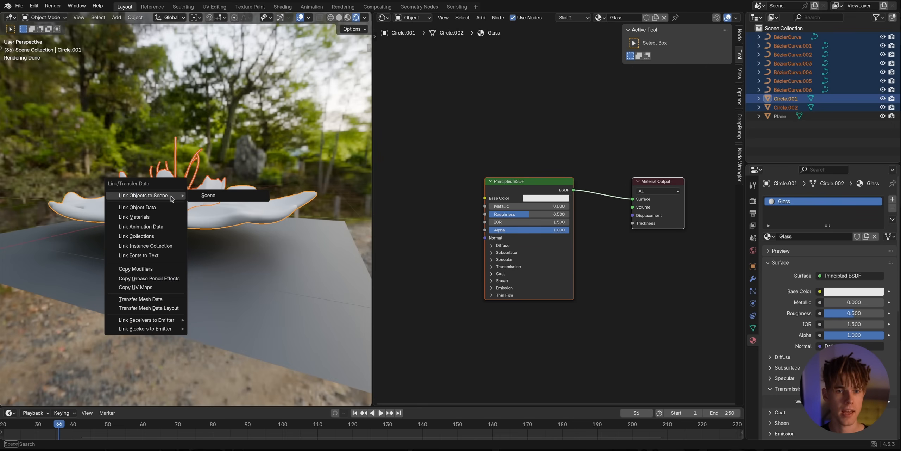
pyautogui.click(164, 219)
pyautogui.moveTo(163, 219); pyautogui.dragTo(275, 187, button='middle')
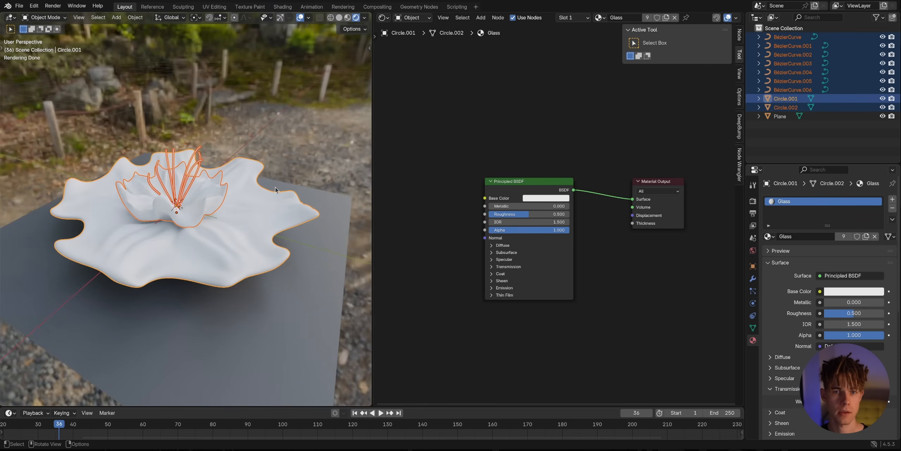
pyautogui.click(347, 141)
# Nudge the Glass material's base color slightly off white and raise its Transmission weight to 1.000
pyautogui.click(546, 198)
pyautogui.moveTo(566, 105)
pyautogui.mouseDown()
pyautogui.moveTo(569, 99)
pyautogui.moveTo(556, 108)
pyautogui.mouseUp()
pyautogui.scroll(2, 524, 217)
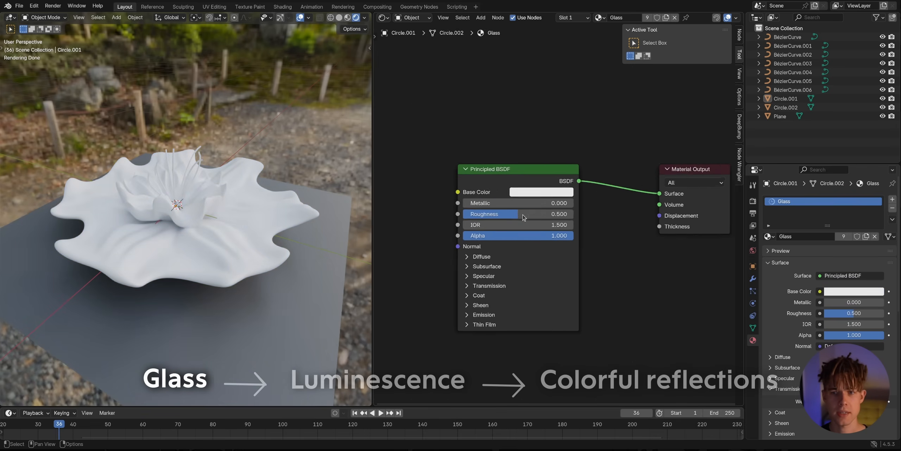
pyautogui.scroll(3, 523, 215)
pyautogui.moveTo(516, 277); pyautogui.dragTo(556, 209, button='middle')
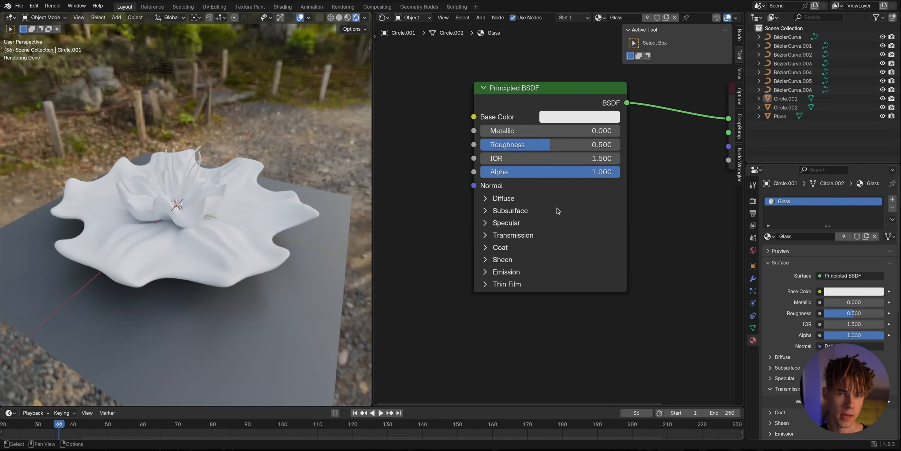
pyautogui.click(494, 236)
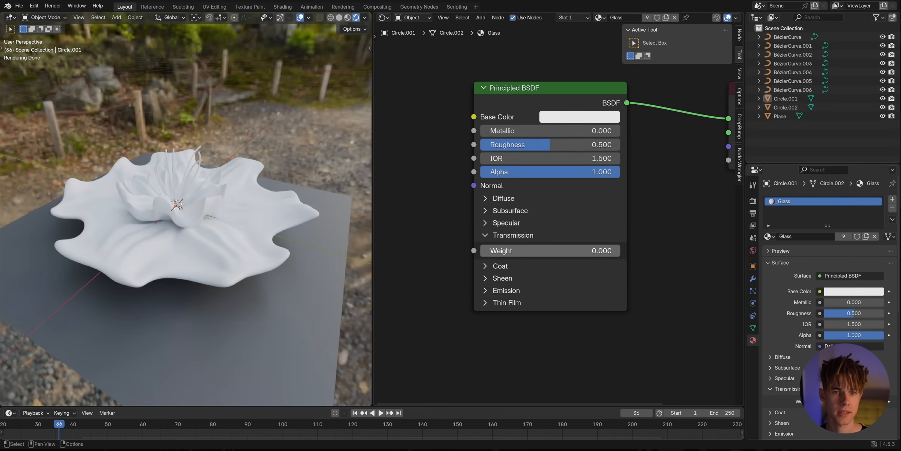
pyautogui.moveTo(509, 250); pyautogui.dragTo(621, 251)
pyautogui.moveTo(237, 208); pyautogui.dragTo(265, 274, button='middle')
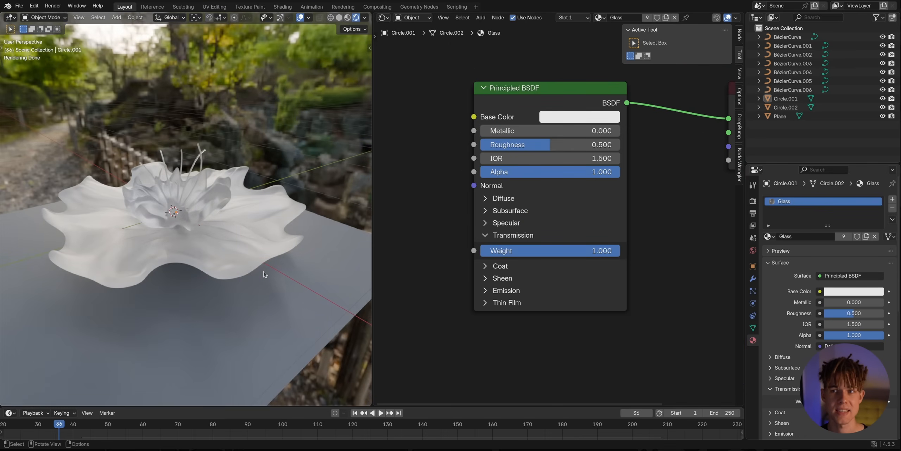
# Hide the node editor's sidebar, lower the Glass roughness to 0.000 and inspect the reflections up close
pyautogui.press('n')
pyautogui.moveTo(581, 145); pyautogui.dragTo(524, 144)
pyautogui.click(499, 143)
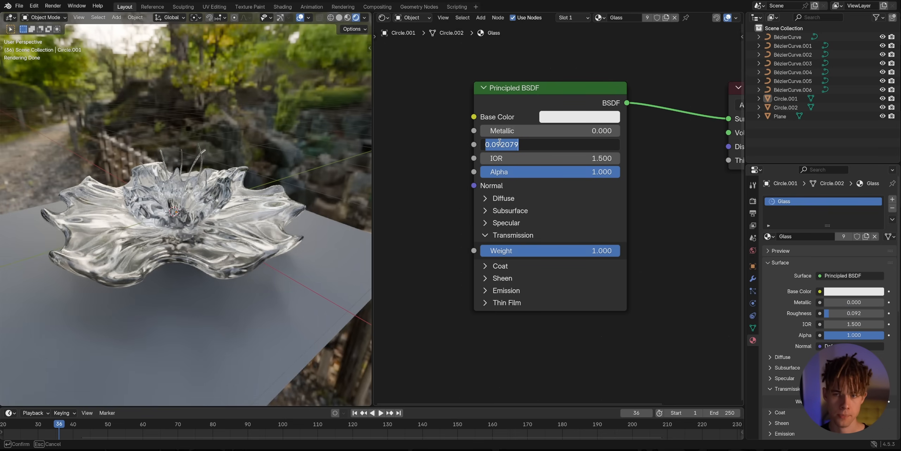
pyautogui.press('Escape')
pyautogui.moveTo(531, 144); pyautogui.dragTo(480, 144)
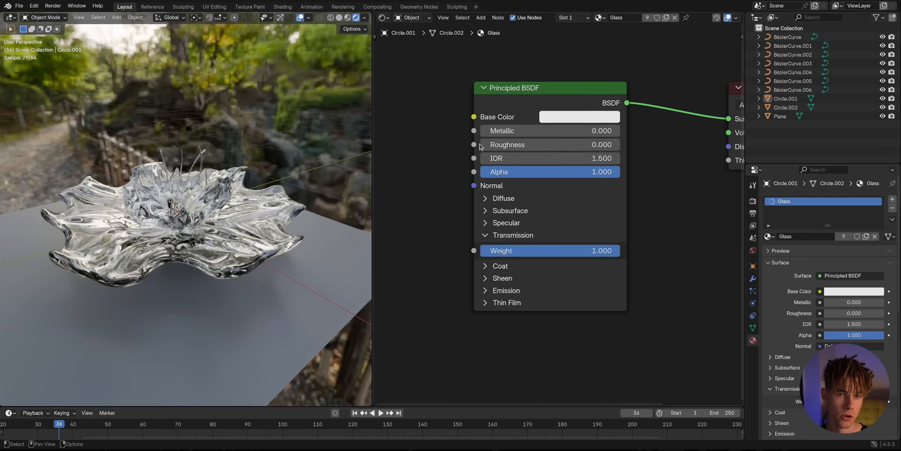
pyautogui.moveTo(230, 188); pyautogui.dragTo(208, 182, button='middle')
pyautogui.scroll(6, 208, 181)
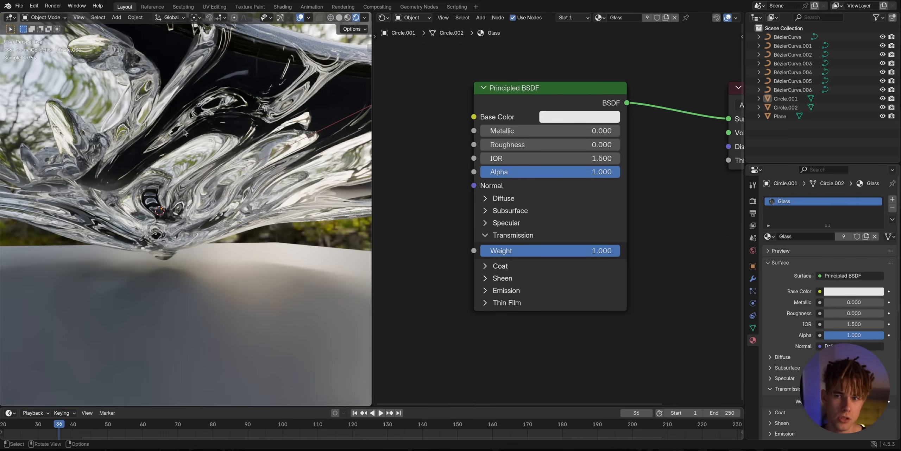
# Set the Principled BSDF roughness to 0.1 and inspect the softened glass on the flower
pyautogui.click(542, 145)
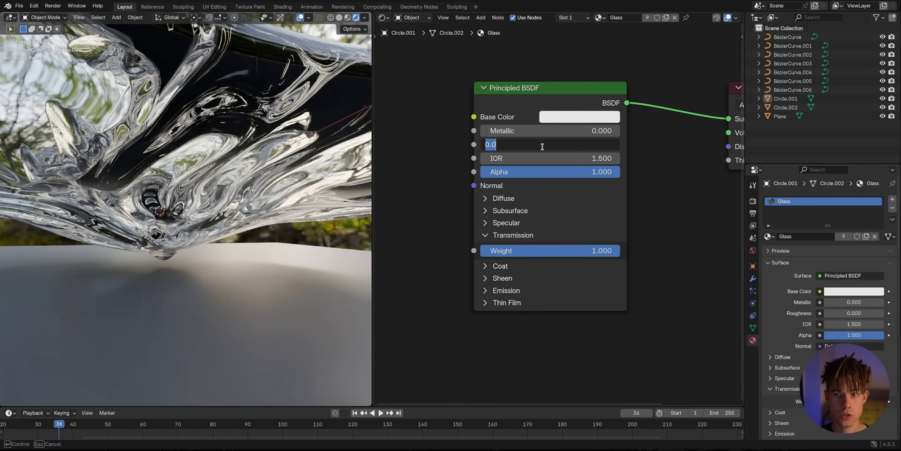
pyautogui.write('0.1')
pyautogui.press('Return')
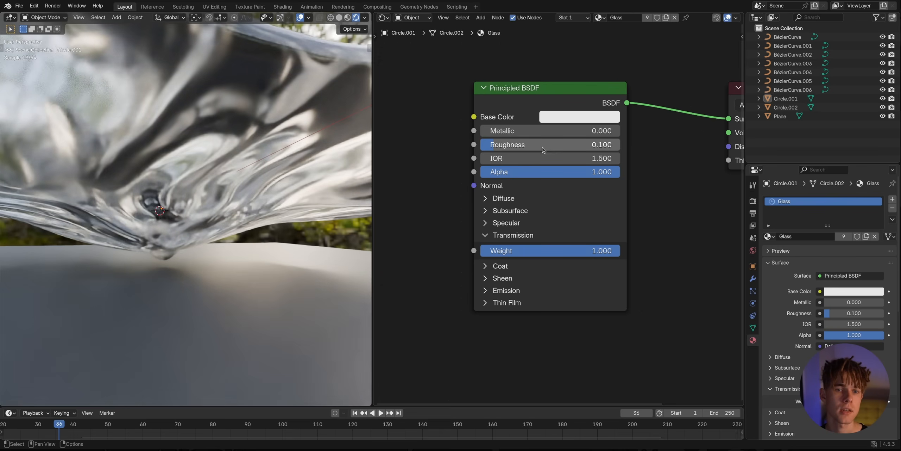
pyautogui.scroll(-6, 220, 217)
pyautogui.moveTo(220, 217); pyautogui.dragTo(208, 245, button='middle')
pyautogui.scroll(3, 208, 244)
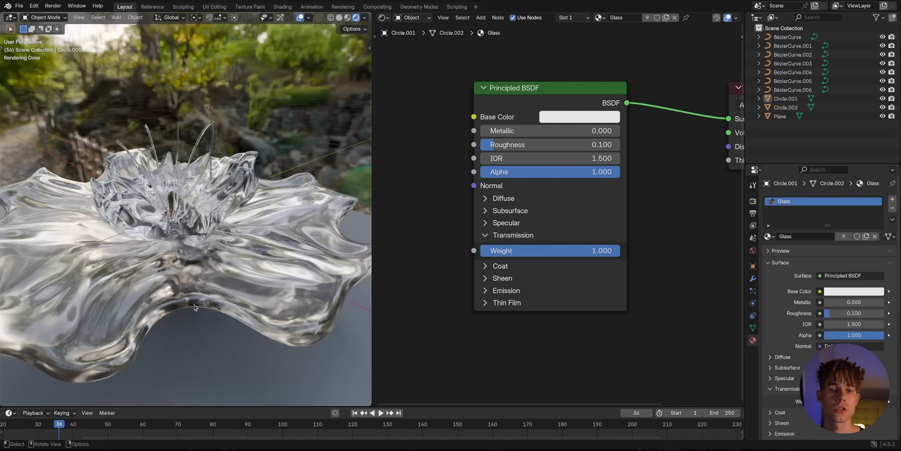
# Try a different roughness on the Principled BSDF and restore it to 0.1
pyautogui.moveTo(531, 149); pyautogui.dragTo(483, 147)
pyautogui.click(482, 148)
pyautogui.write('0.1')
pyautogui.press('Return')
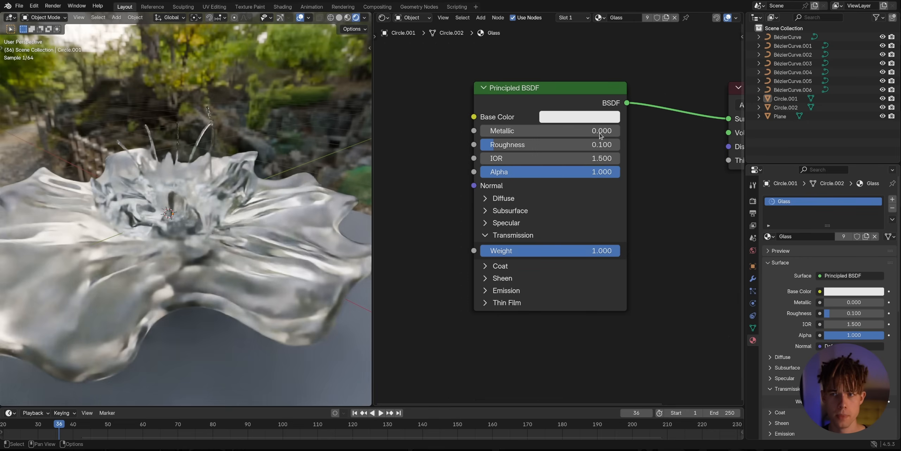
# Tint the glass base color pale blue, #BFCBE7, and inspect the petals from above
pyautogui.click(571, 117)
pyautogui.click(602, 173)
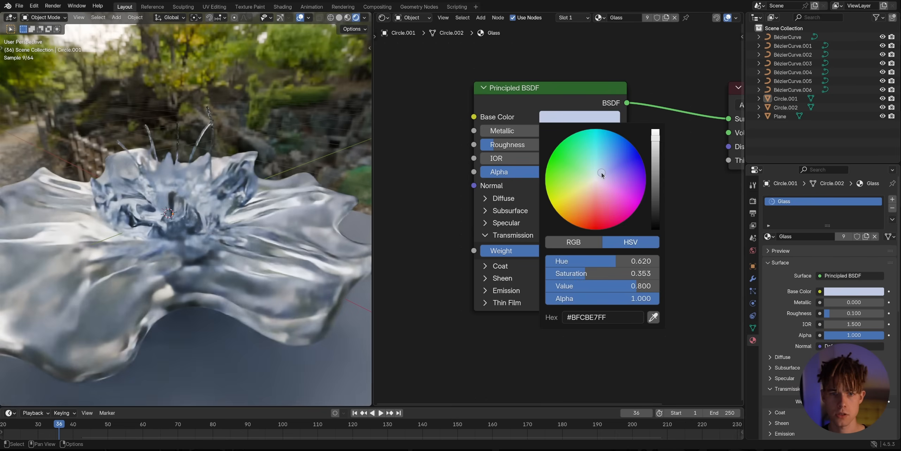
pyautogui.scroll(-4, 211, 176)
pyautogui.moveTo(212, 169); pyautogui.dragTo(175, 251, button='middle')
pyautogui.scroll(3, 198, 271)
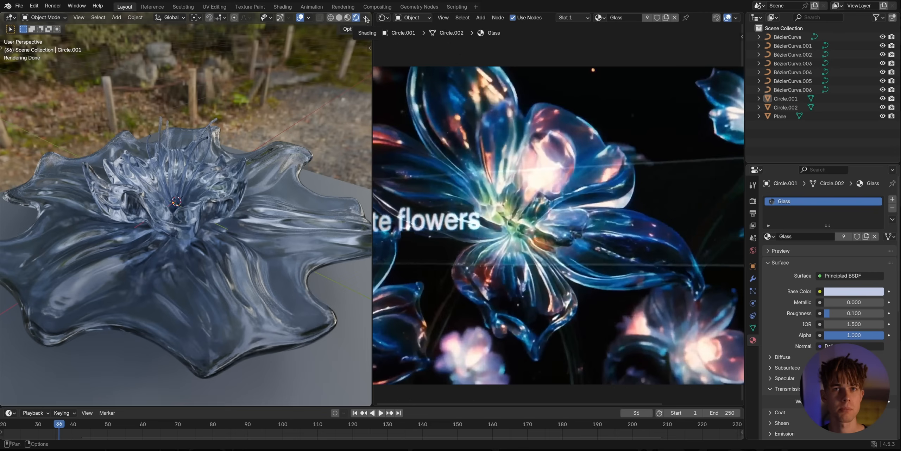
# Enable Scene World lighting for the rendered viewport in place of the preview HDRI and check the flower in it
pyautogui.click(365, 18)
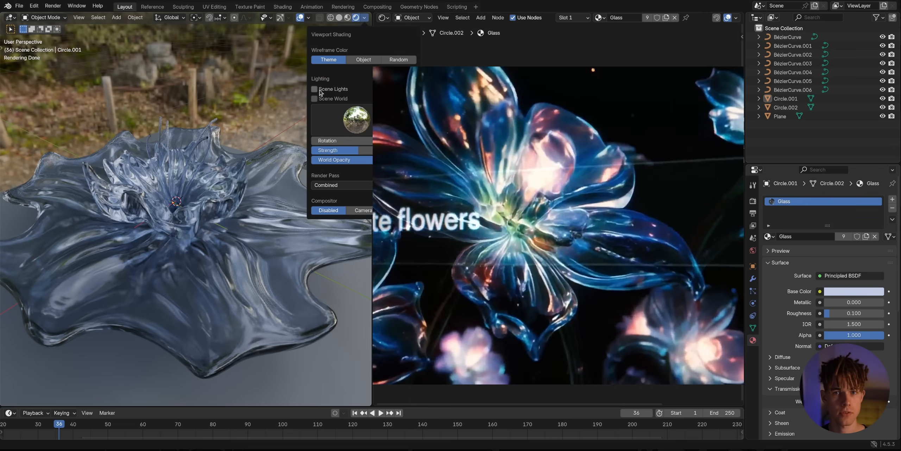
pyautogui.click(320, 99)
pyautogui.moveTo(191, 196)
pyautogui.mouseDown(button='middle')
pyautogui.moveTo(203, 239)
pyautogui.moveTo(195, 248)
pyautogui.moveTo(190, 222)
pyautogui.mouseUp(button='middle')
pyautogui.scroll(-4, 192, 243)
pyautogui.scroll(4, 195, 247)
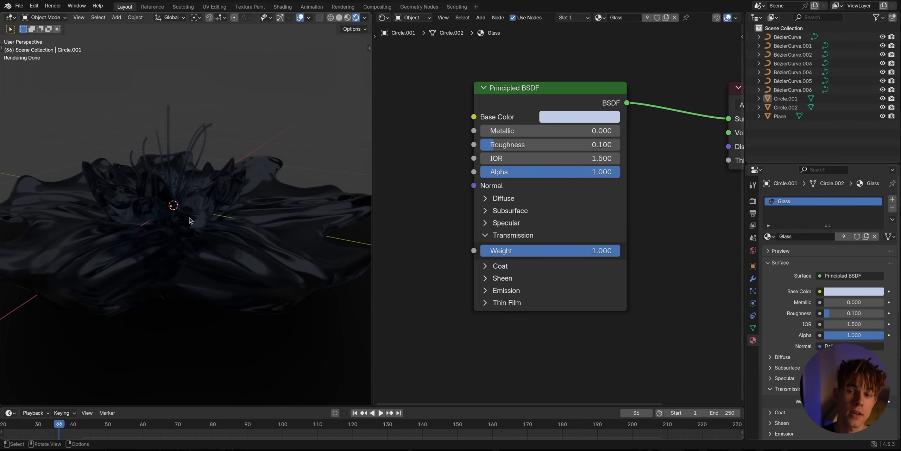
# Give the Glass shader's emission color a very faint off-white tint and set the emission strength to 1
pyautogui.click(485, 290)
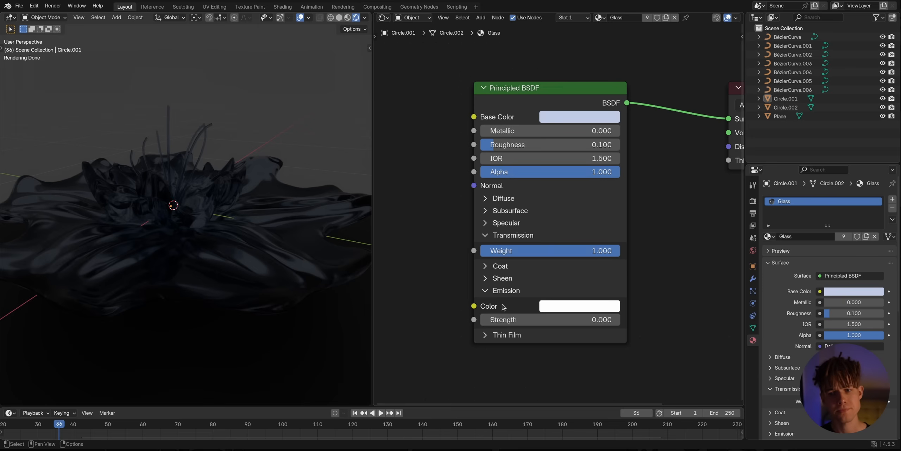
pyautogui.scroll(-1, 503, 306)
pyautogui.scroll(2, 494, 293)
pyautogui.moveTo(515, 280); pyautogui.dragTo(523, 240, button='middle')
pyautogui.moveTo(593, 242); pyautogui.dragTo(550, 229, button='middle')
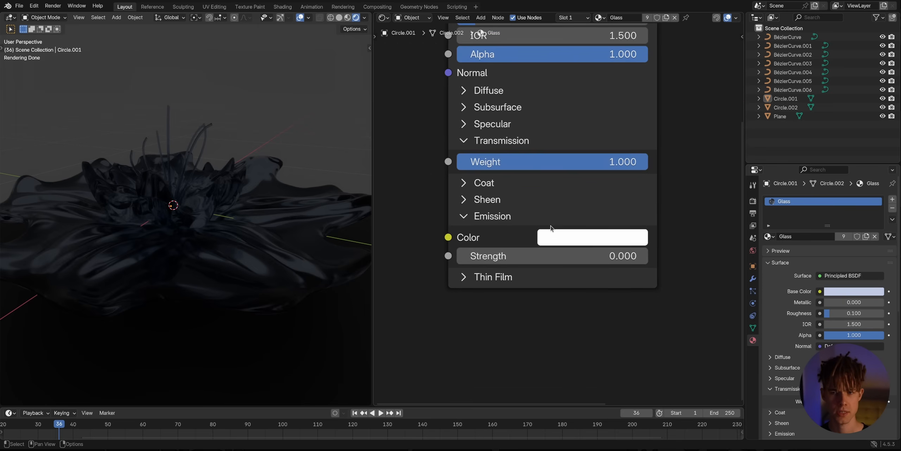
pyautogui.scroll(1, 535, 231)
pyautogui.click(565, 236)
pyautogui.moveTo(631, 100)
pyautogui.mouseDown()
pyautogui.moveTo(612, 21)
pyautogui.moveTo(641, 90)
pyautogui.moveTo(640, 78)
pyautogui.moveTo(629, 95)
pyautogui.mouseUp()
pyautogui.click(557, 264)
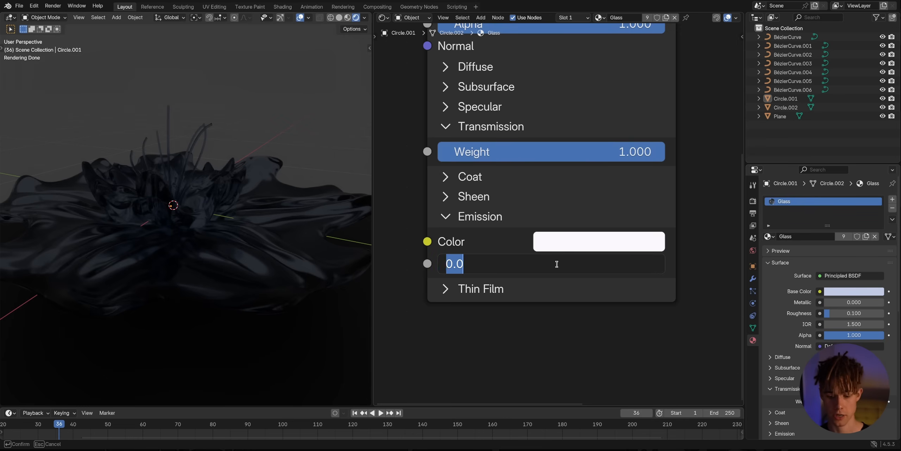
pyautogui.write('1')
pyautogui.press('Return')
# Examine the glowing flower and its center in top orthographic view
pyautogui.moveTo(232, 225); pyautogui.dragTo(290, 236, button='middle')
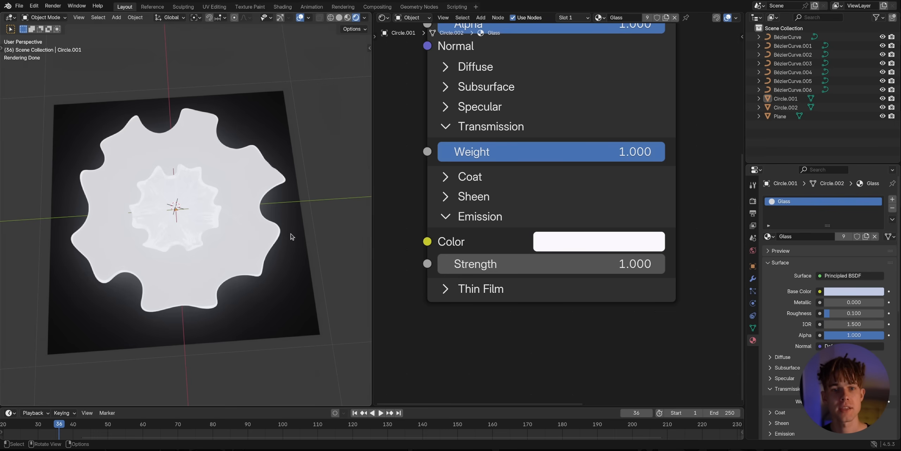
pyautogui.press('KP_7')
pyautogui.scroll(4, 270, 162)
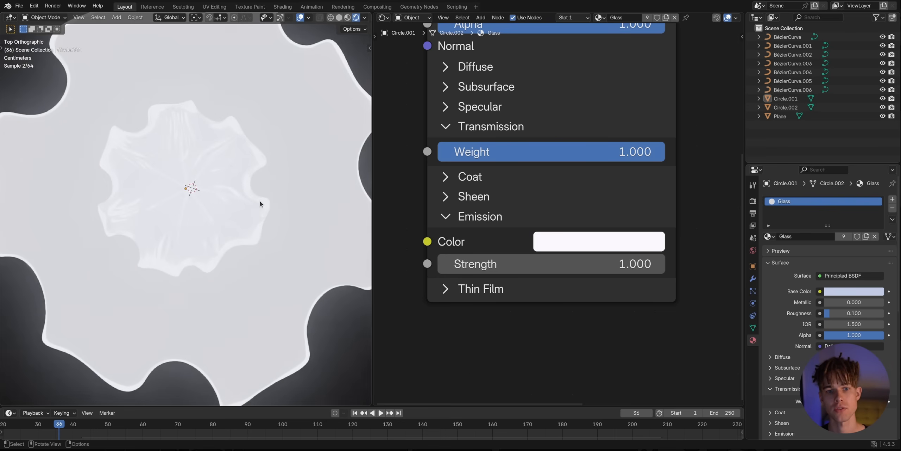
pyautogui.keyDown('shift'); pyautogui.moveTo(259, 200); pyautogui.dragTo(221, 214, button='middle'); pyautogui.keyUp('shift')
pyautogui.scroll(3, 193, 195)
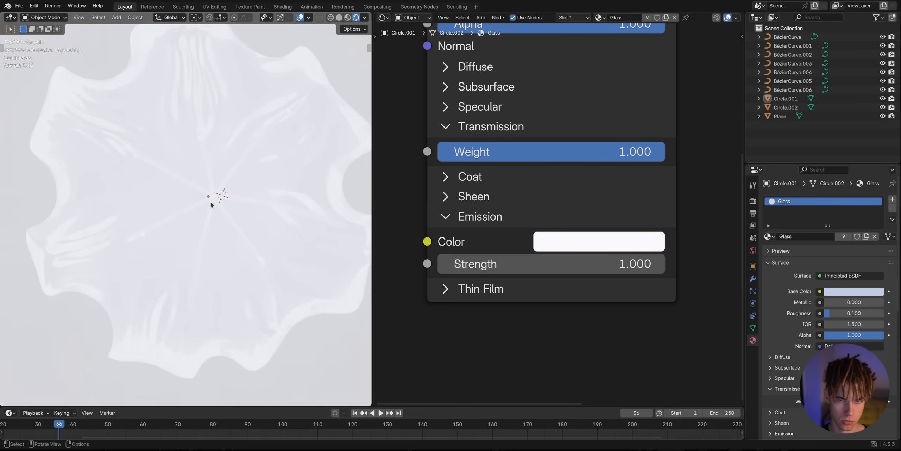
pyautogui.scroll(-4, 201, 194)
pyautogui.keyDown('shift'); pyautogui.moveTo(248, 210); pyautogui.dragTo(184, 212, button='middle'); pyautogui.keyUp('shift')
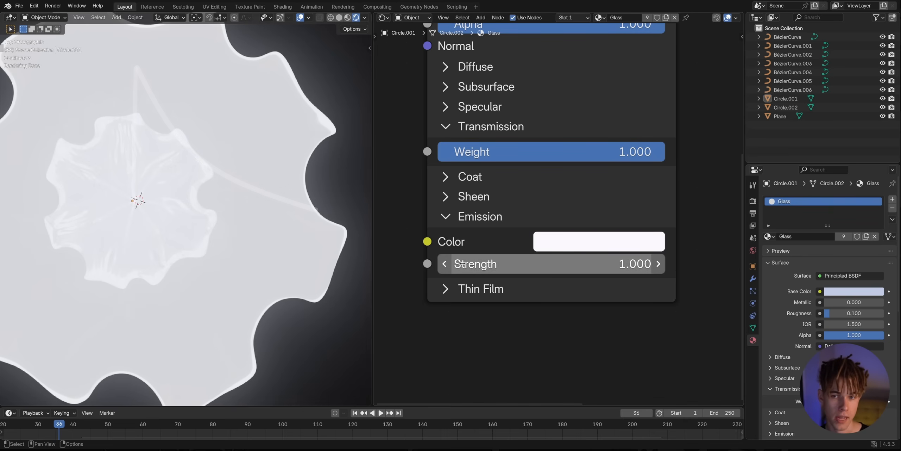
# Add a Texture Coordinate node ahead of the Principled BSDF
pyautogui.scroll(-13, 485, 264)
pyautogui.moveTo(459, 233); pyautogui.dragTo(531, 249, button='middle')
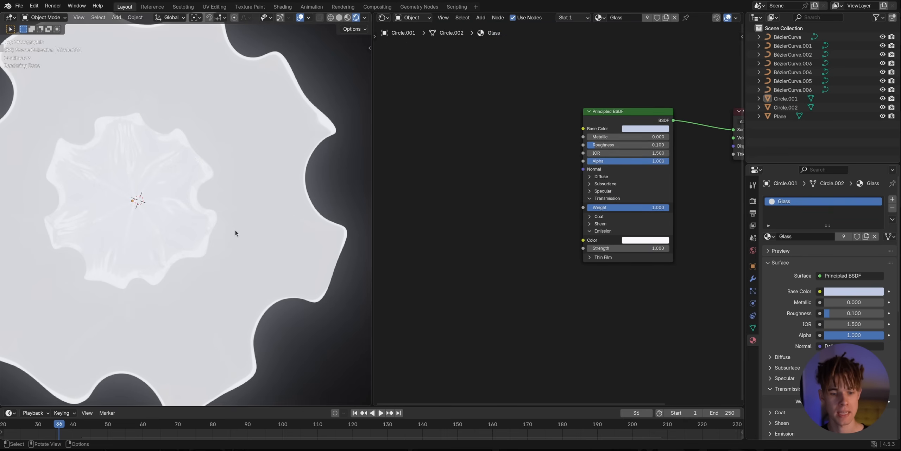
pyautogui.hotkey('shift', 'a')
pyautogui.write('texture c')
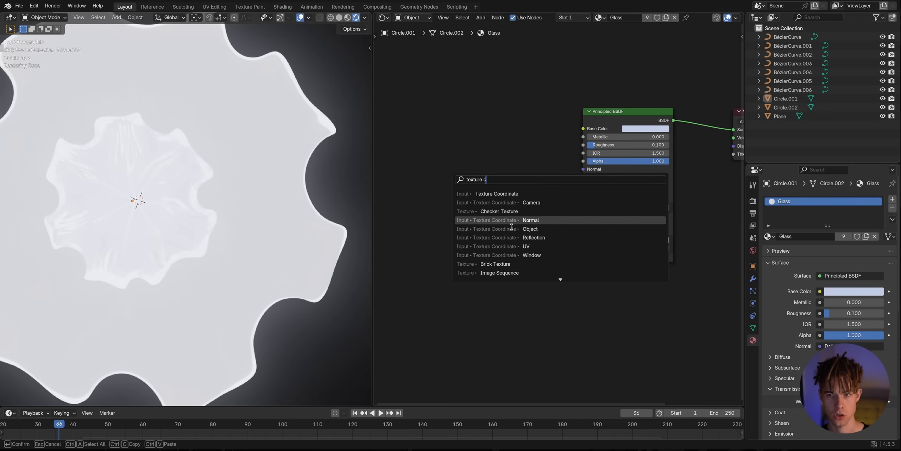
pyautogui.click(513, 193)
pyautogui.click(446, 208)
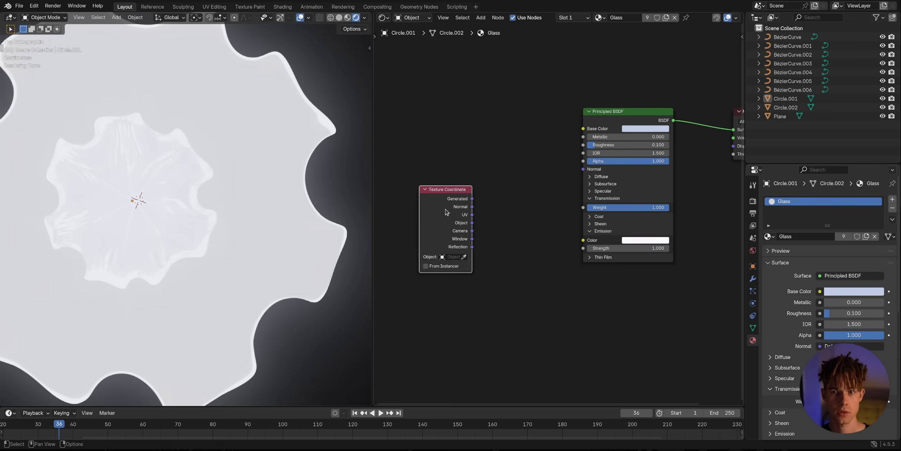
# Preview the Texture Coordinate node's Object output on the flower and frame the whole flower
pyautogui.keyDown('ctrl'); pyautogui.keyDown('shift'); pyautogui.click(438, 210); pyautogui.keyUp('shift'); pyautogui.keyUp('ctrl')
pyautogui.keyDown('ctrl'); pyautogui.keyDown('shift'); pyautogui.click(438, 209); pyautogui.keyUp('shift'); pyautogui.keyUp('ctrl')
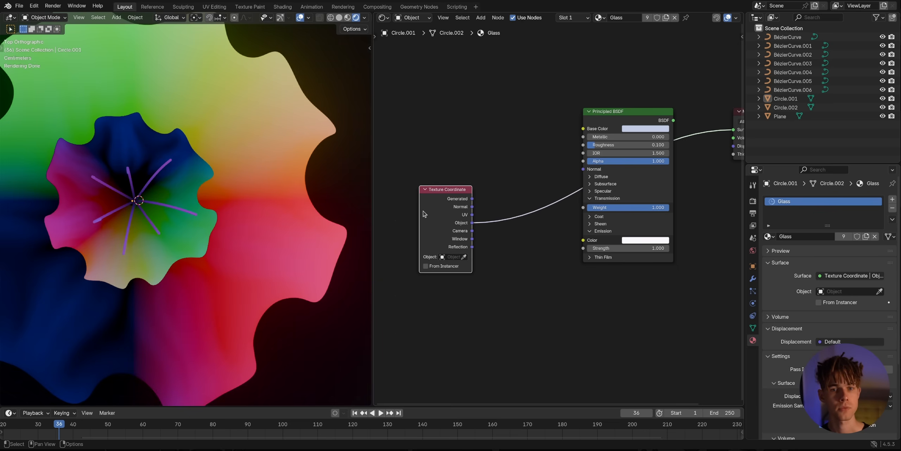
pyautogui.scroll(-3, 220, 219)
pyautogui.keyDown('shift'); pyautogui.moveTo(221, 217); pyautogui.dragTo(225, 217, button='middle'); pyautogui.keyUp('shift')
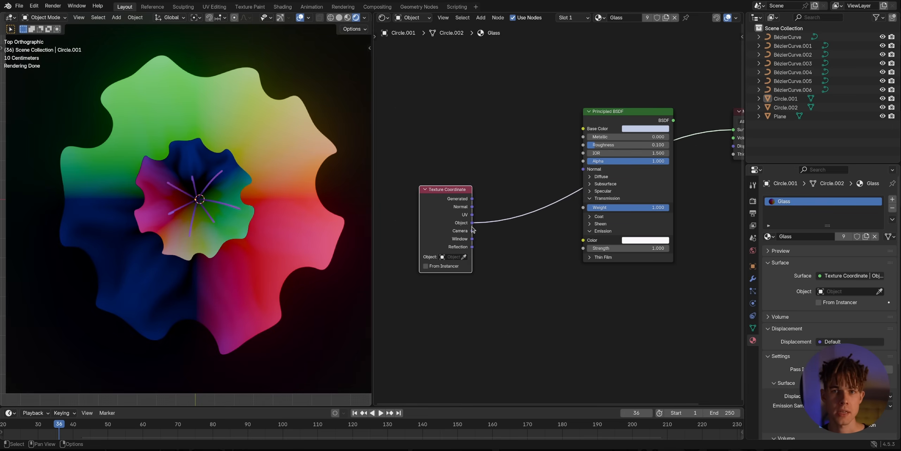
# Show the navigation gizmos in the 3D viewport to see the axis directions beside the coordinate preview
pyautogui.scroll(3, 479, 245)
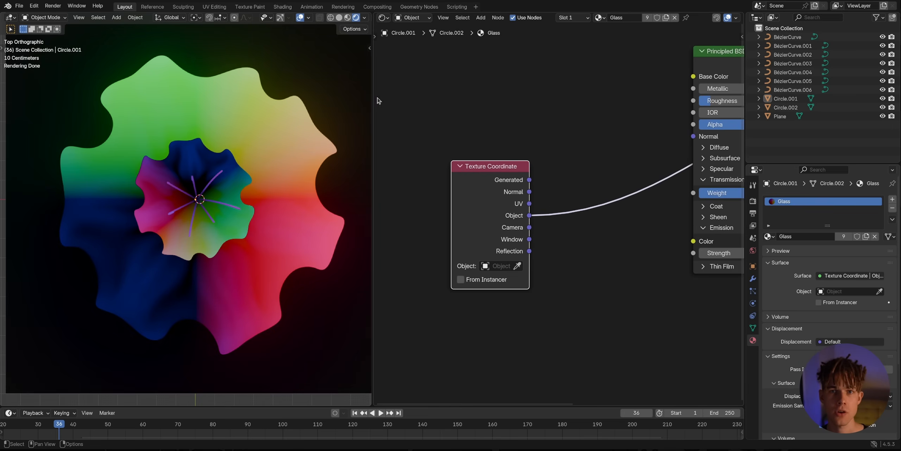
pyautogui.click(280, 17)
pyautogui.keyDown('shift'); pyautogui.moveTo(365, 76); pyautogui.dragTo(349, 85, button='middle'); pyautogui.keyUp('shift')
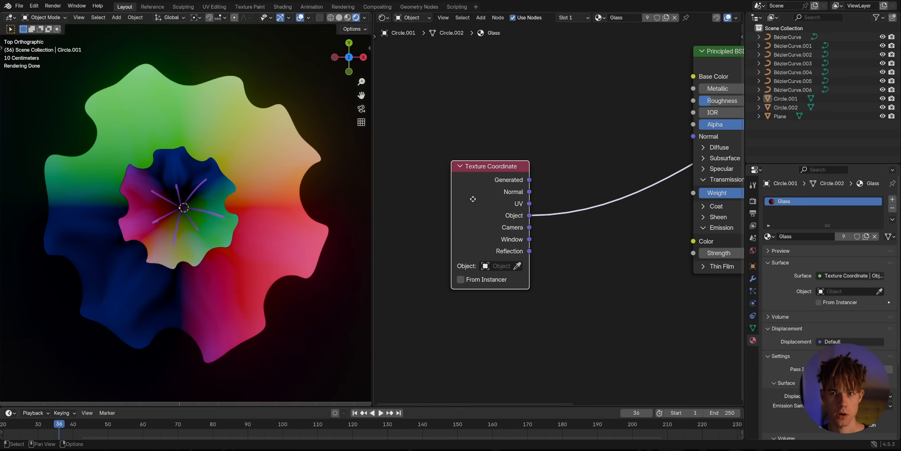
# Insert a Separate XYZ node after the Object coordinates output and preview its Y output on the flower
pyautogui.scroll(-2, 468, 192)
pyautogui.hotkey('shift', 'a')
pyautogui.write('sepa')
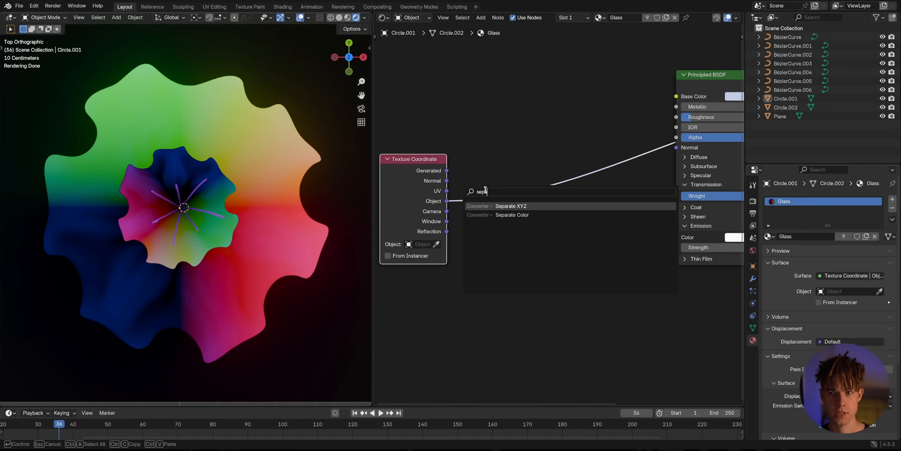
pyautogui.press('Return')
pyautogui.click(459, 141)
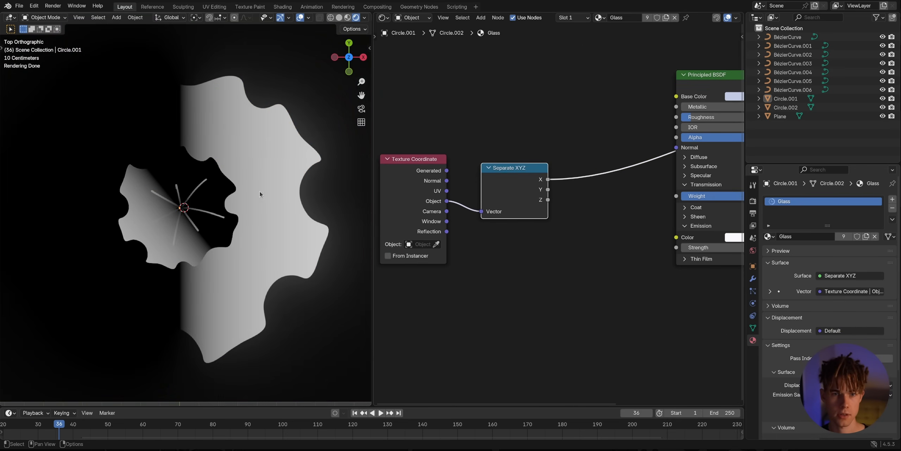
pyautogui.keyDown('ctrl'); pyautogui.keyDown('shift'); pyautogui.click(501, 187); pyautogui.keyUp('shift'); pyautogui.keyUp('ctrl')
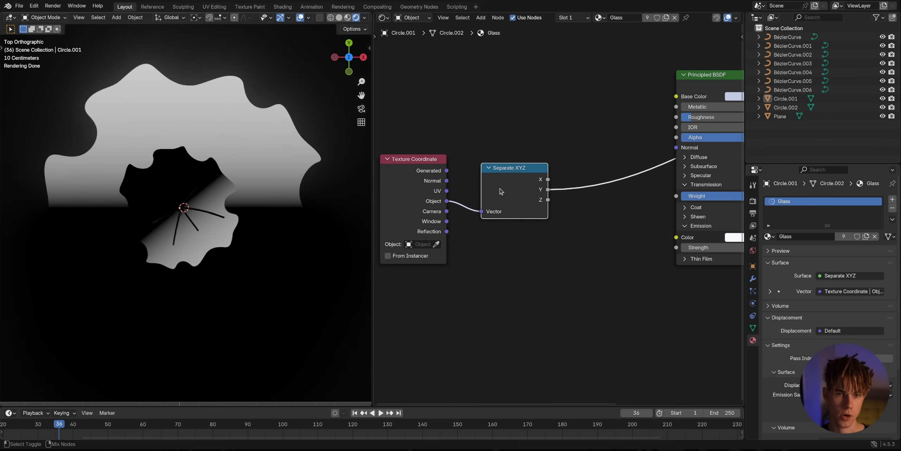
# Preview the Separate XYZ node's Z output and its X output on the flower, viewing it from the side
pyautogui.keyDown('ctrl'); pyautogui.keyDown('shift'); pyautogui.click(501, 190); pyautogui.keyUp('shift'); pyautogui.keyUp('ctrl')
pyautogui.moveTo(214, 255); pyautogui.dragTo(224, 196, button='middle')
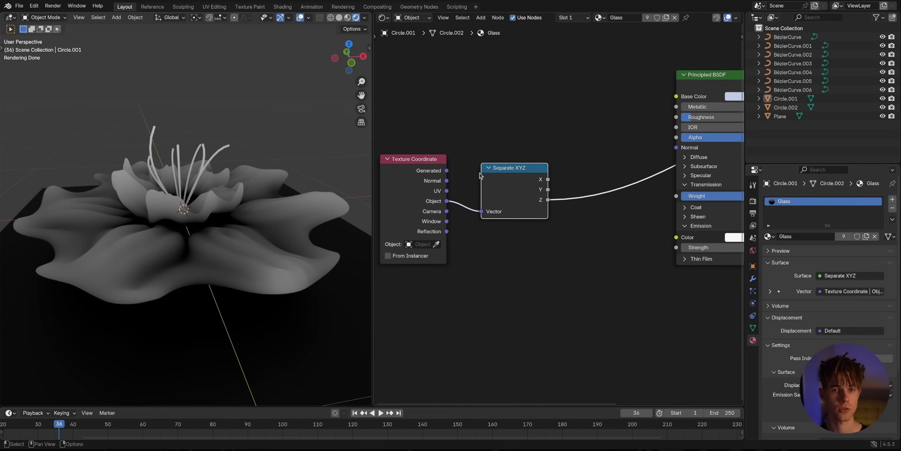
pyautogui.keyDown('ctrl'); pyautogui.keyDown('shift'); pyautogui.click(515, 180); pyautogui.keyUp('shift'); pyautogui.keyUp('ctrl')
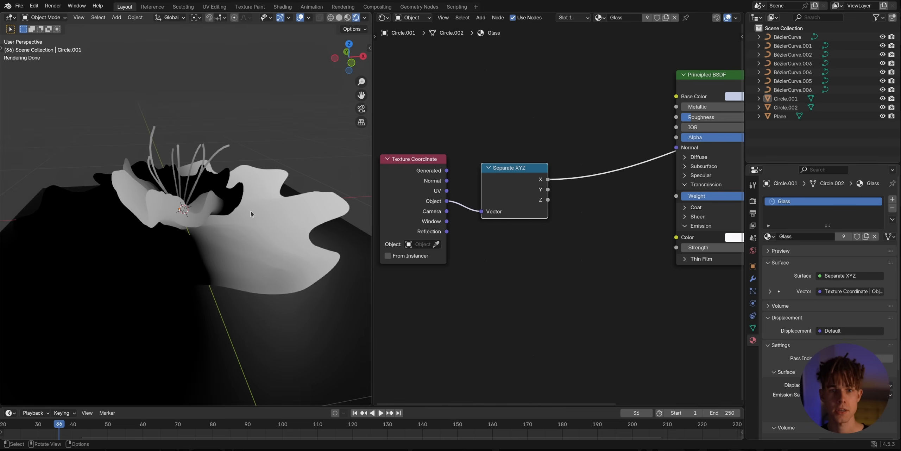
pyautogui.moveTo(251, 213); pyautogui.dragTo(204, 212, button='middle')
# Try to rotate the inner petals freely to check how their own object coordinates affect the X gradient
pyautogui.click(193, 211)
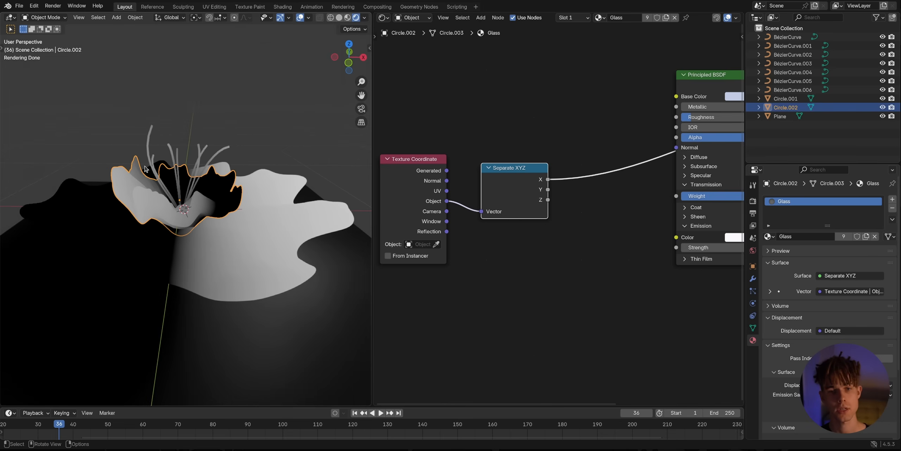
pyautogui.moveTo(457, 202); pyautogui.dragTo(519, 191, button='middle')
pyautogui.scroll(5, 473, 200)
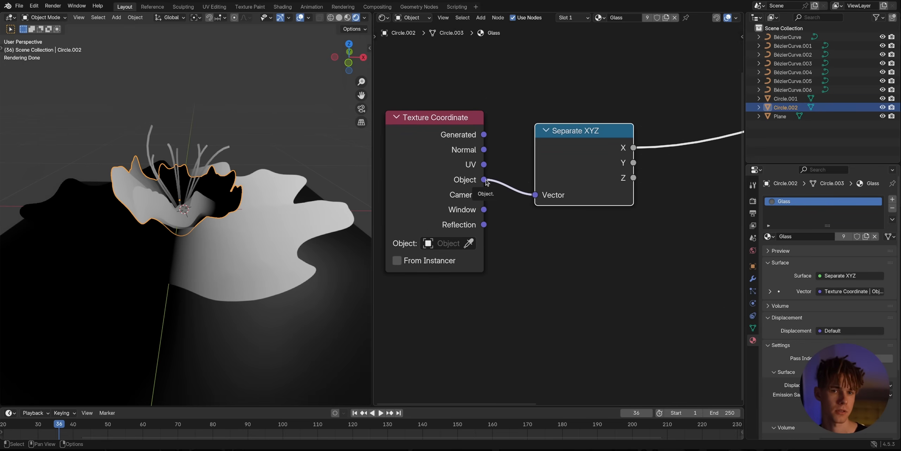
pyautogui.moveTo(192, 165); pyautogui.dragTo(190, 218, button='middle')
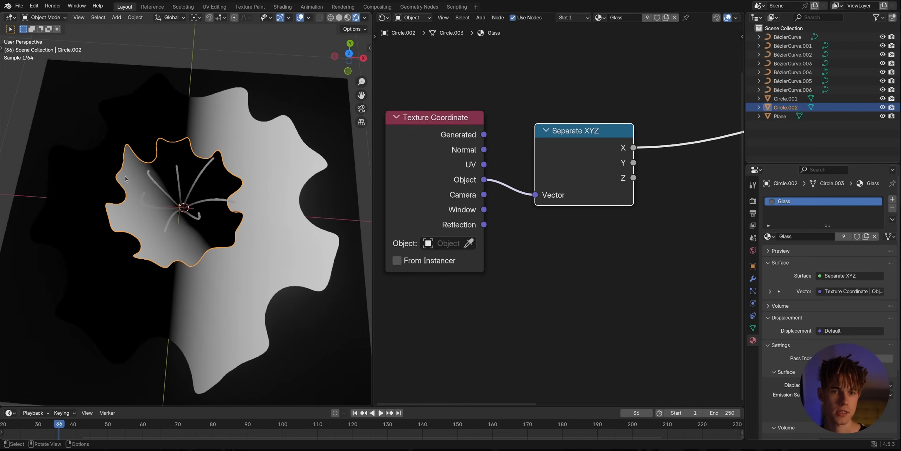
pyautogui.press('r')
pyautogui.press('r')
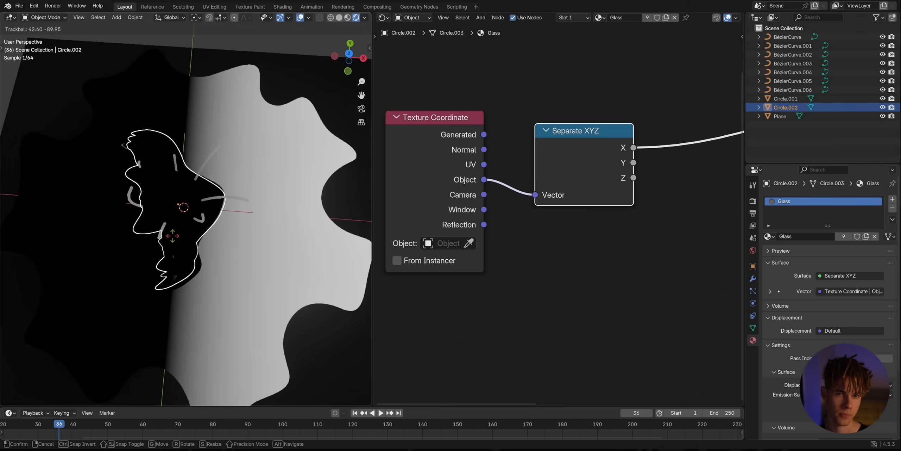
pyautogui.press('Escape')
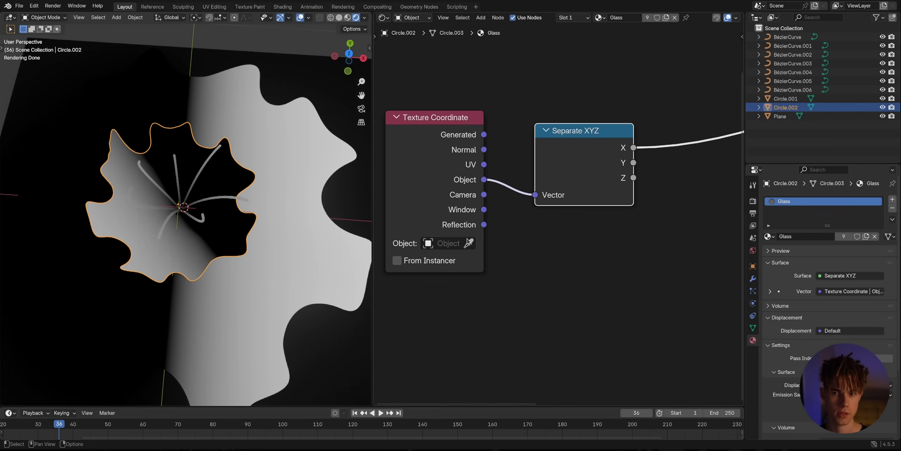
# Pick the outer petals mesh Circle.001 as the Texture Coordinate node's reference object and check the gradient from the side
pyautogui.click(470, 243)
pyautogui.click(281, 254)
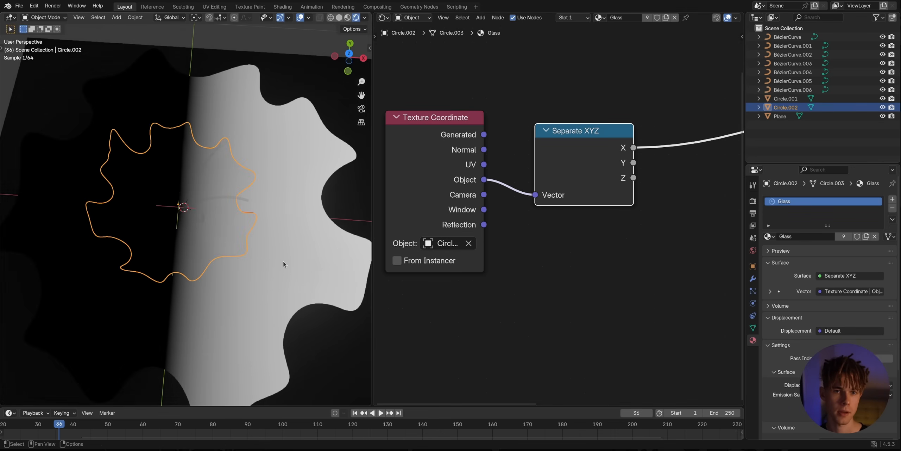
pyautogui.moveTo(256, 276)
pyautogui.mouseDown(button='middle')
pyautogui.moveTo(261, 224)
pyautogui.moveTo(232, 260)
pyautogui.mouseUp(button='middle')
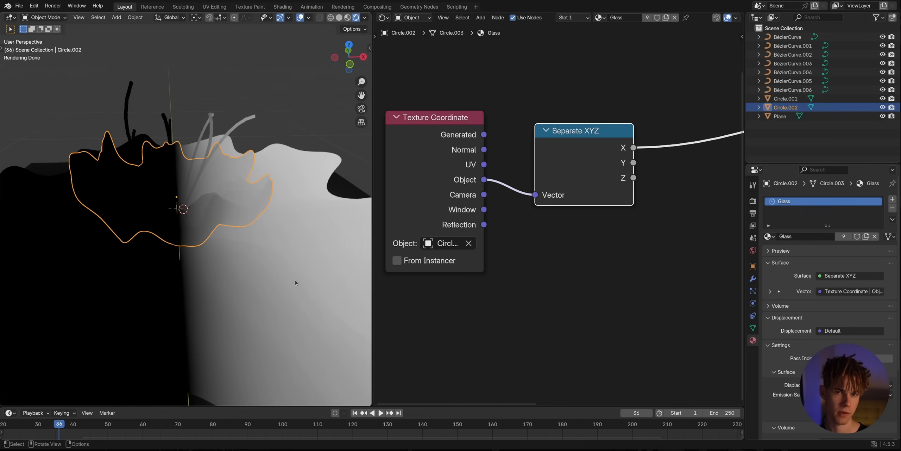
pyautogui.moveTo(278, 277); pyautogui.dragTo(244, 243, button='middle')
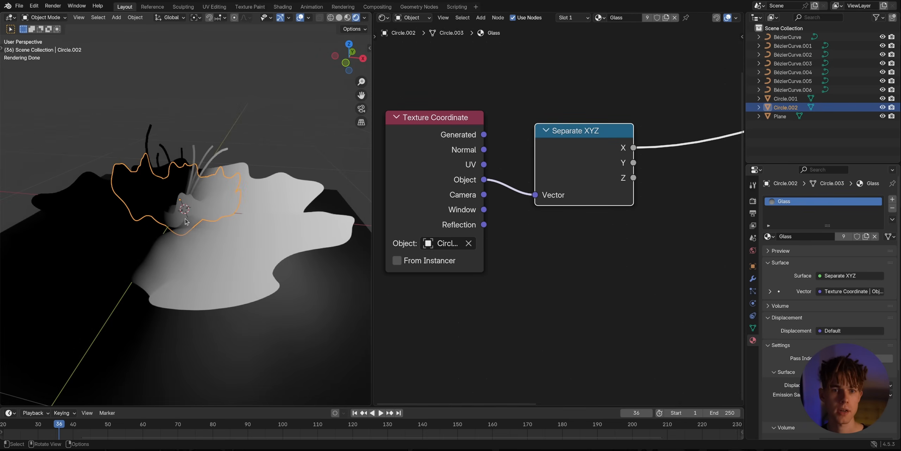
# Try to move the outer petals to check how the gradient follows the reference object
pyautogui.moveTo(218, 227); pyautogui.dragTo(228, 235, button='middle')
pyautogui.click(238, 235)
pyautogui.press('g')
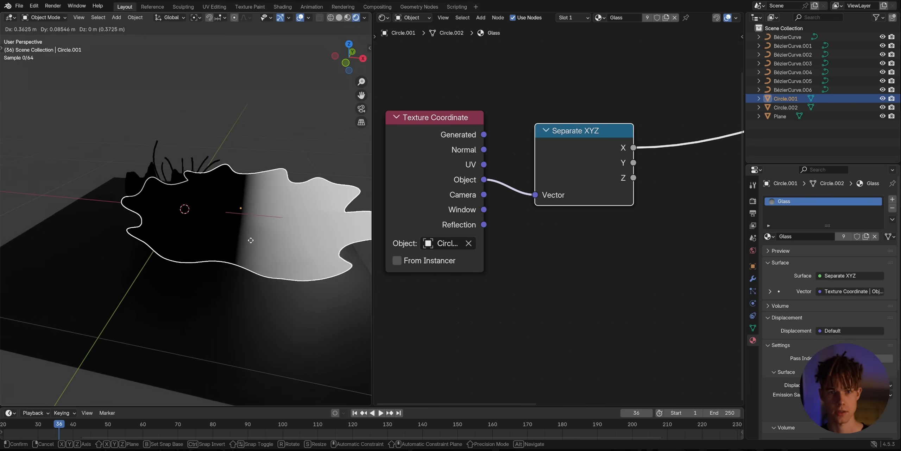
pyautogui.click(235, 238)
# Remove the Separate XYZ node while keeping its link, and insert a Vector Math node after the Object output
pyautogui.scroll(-3, 492, 219)
pyautogui.hotkey('ctrl', 'x')
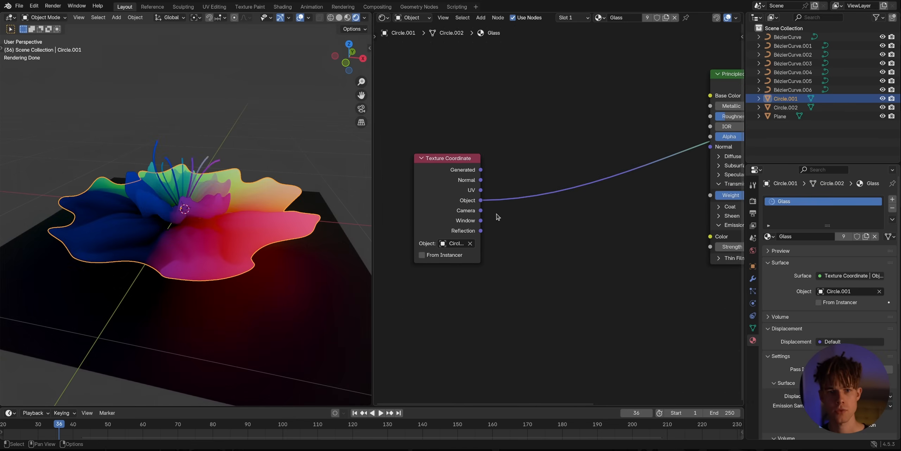
pyautogui.hotkey('shift', 'a')
pyautogui.write('vecm')
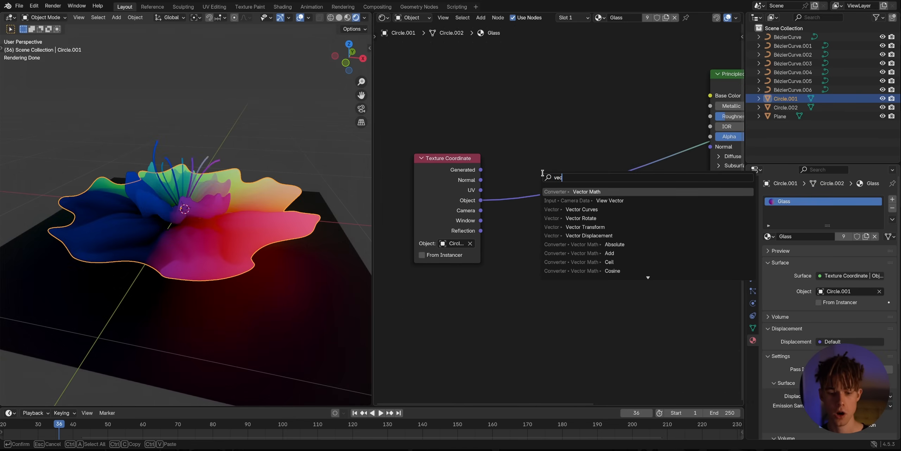
pyautogui.click(588, 191)
pyautogui.click(562, 169)
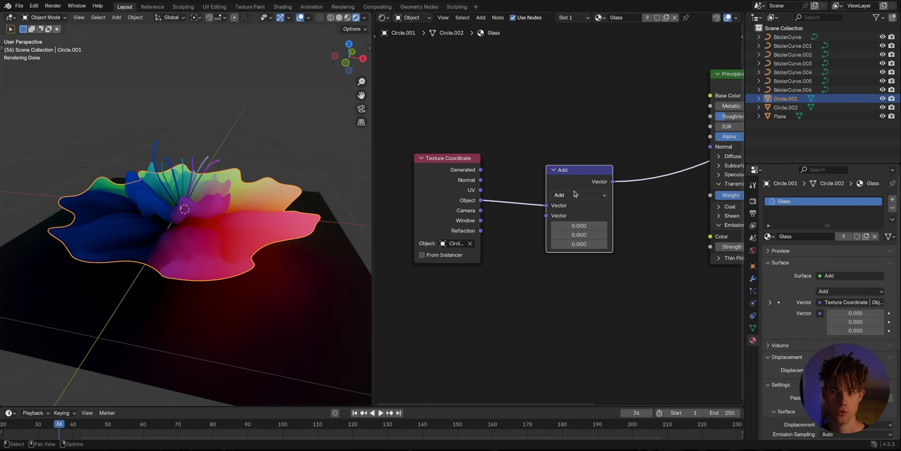
# Set the Vector Math node to Distance and inspect its value preview around the flower's centre
pyautogui.click(577, 195)
pyautogui.click(565, 338)
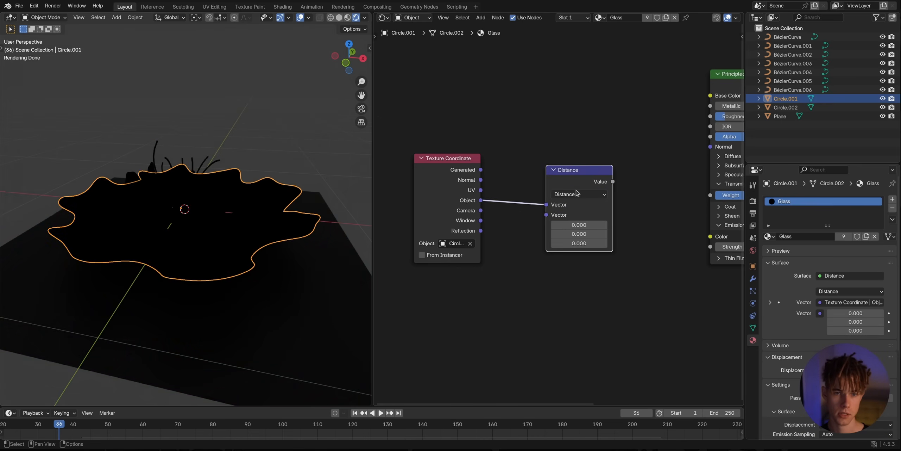
pyautogui.moveTo(197, 190); pyautogui.dragTo(182, 241, button='middle')
pyautogui.scroll(3, 197, 256)
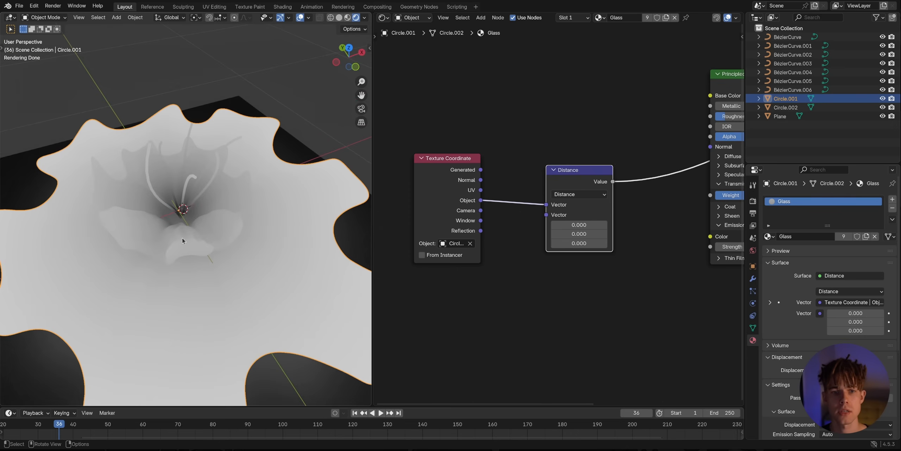
pyautogui.scroll(4, 183, 241)
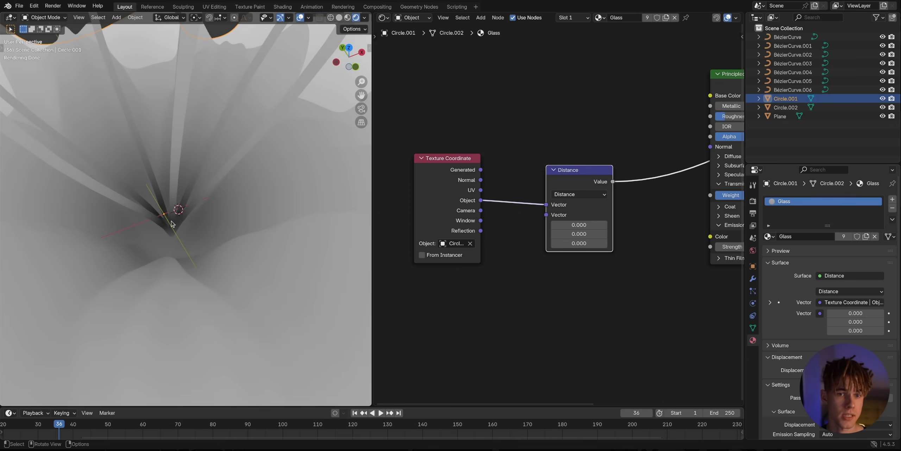
pyautogui.scroll(-7, 197, 235)
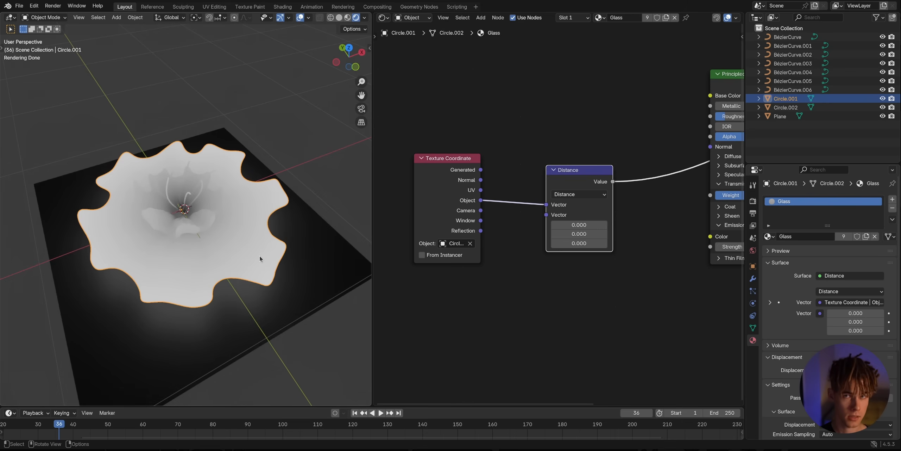
# Shift the Texture Coordinate and Distance nodes back to make room, and insert a Map Range node after Distance
pyautogui.moveTo(448, 180); pyautogui.dragTo(390, 179)
pyautogui.moveTo(566, 173); pyautogui.dragTo(466, 173)
pyautogui.click(499, 151)
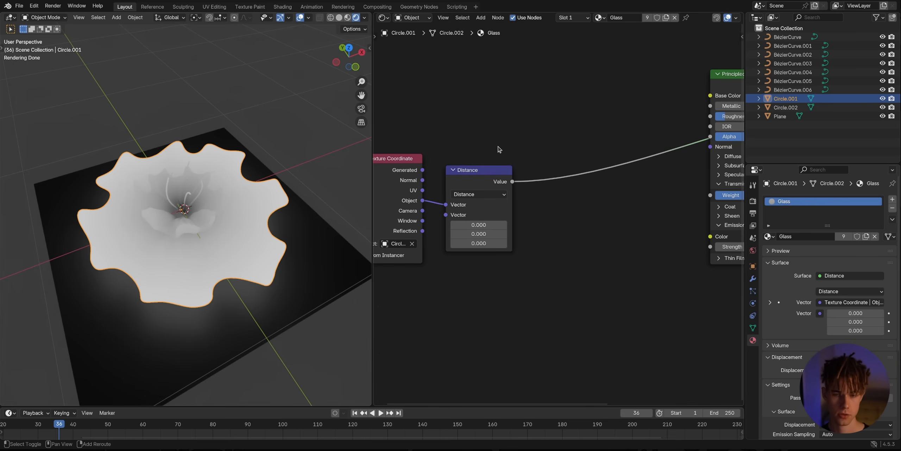
pyautogui.hotkey('shift', 'a')
pyautogui.click(498, 146)
pyautogui.write('map')
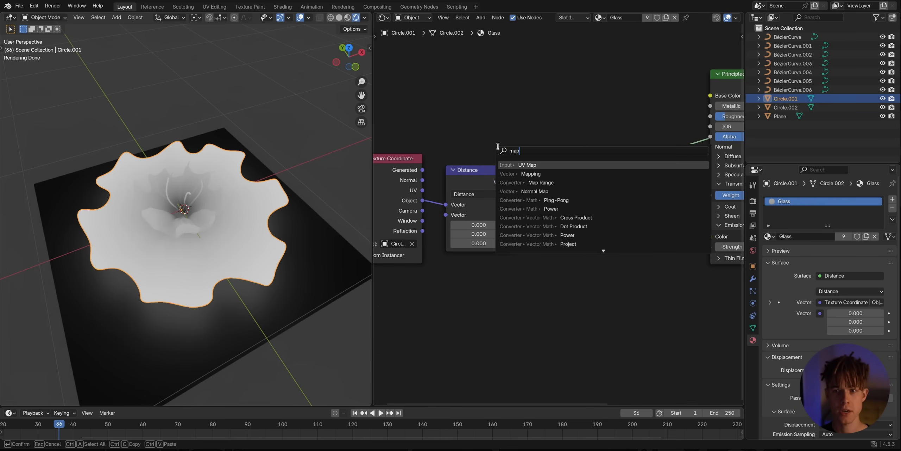
pyautogui.click(531, 183)
pyautogui.click(560, 240)
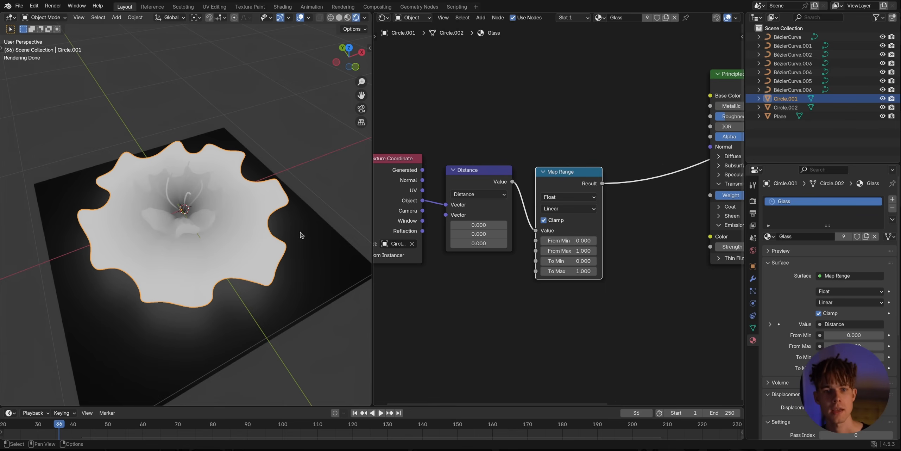
# Annotate the flower in top view with one arrow from its centre outward and another from the edge inward
pyautogui.scroll(4, 185, 228)
pyautogui.scroll(-2, 195, 235)
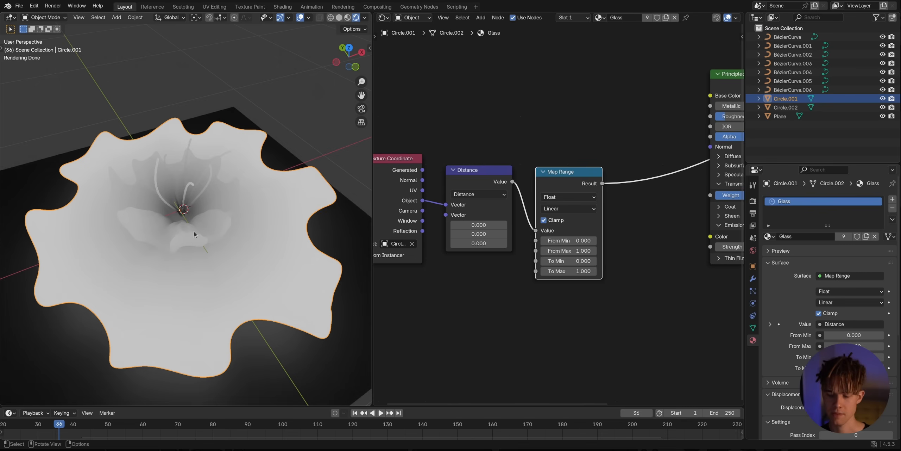
pyautogui.press('KP_7')
pyautogui.moveTo(182, 209); pyautogui.dragTo(292, 204)
pyautogui.moveTo(285, 194)
pyautogui.mouseDown()
pyautogui.moveTo(316, 201)
pyautogui.moveTo(286, 217)
pyautogui.mouseUp()
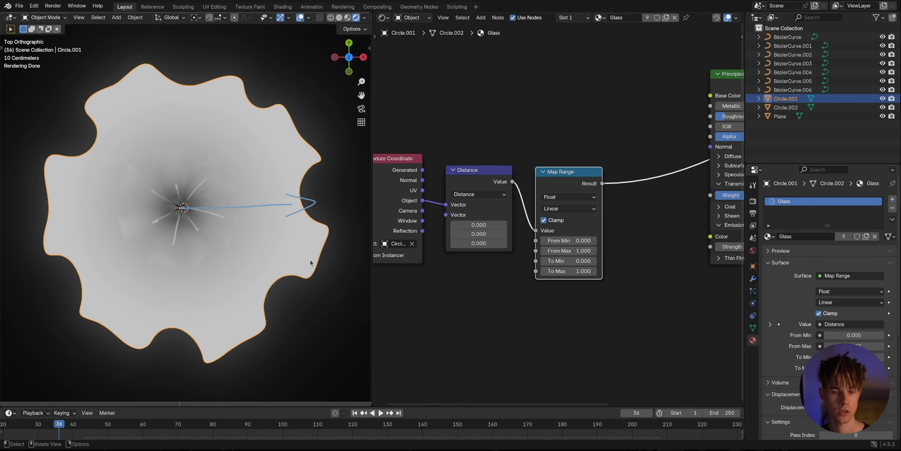
pyautogui.moveTo(313, 238)
pyautogui.mouseDown()
pyautogui.moveTo(187, 237)
pyautogui.moveTo(205, 253)
pyautogui.mouseUp()
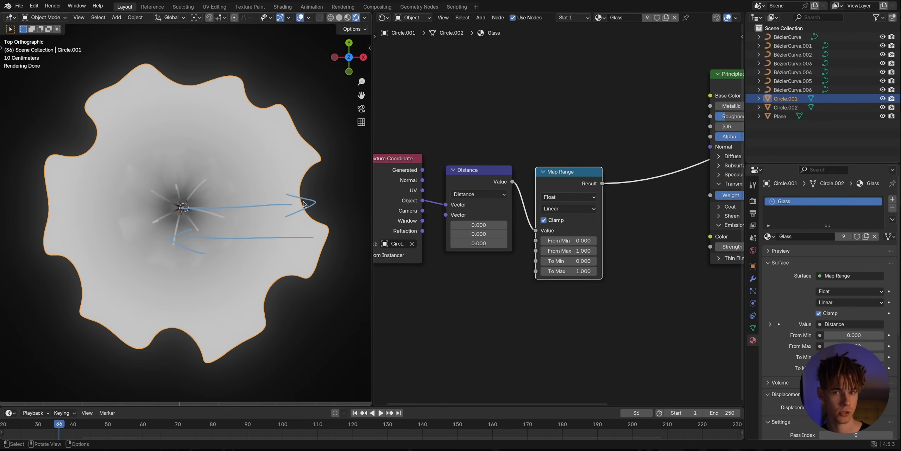
# Invert the Map Range gradient by setting To Min to 1 and To Max to 0
pyautogui.scroll(9, 585, 303)
pyautogui.click(577, 267)
pyautogui.press('Escape')
pyautogui.click(570, 308)
pyautogui.write('1')
pyautogui.press('Return')
pyautogui.click(575, 295)
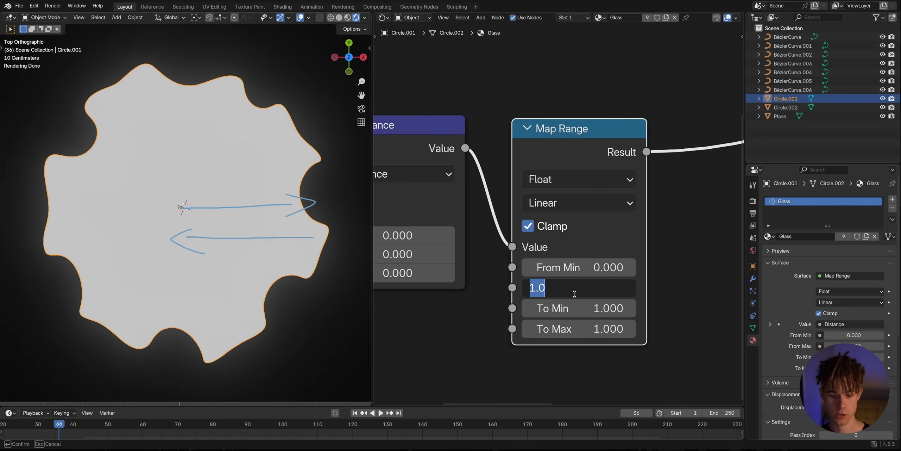
pyautogui.press('Escape')
pyautogui.click(574, 327)
pyautogui.write('0')
pyautogui.press('Return')
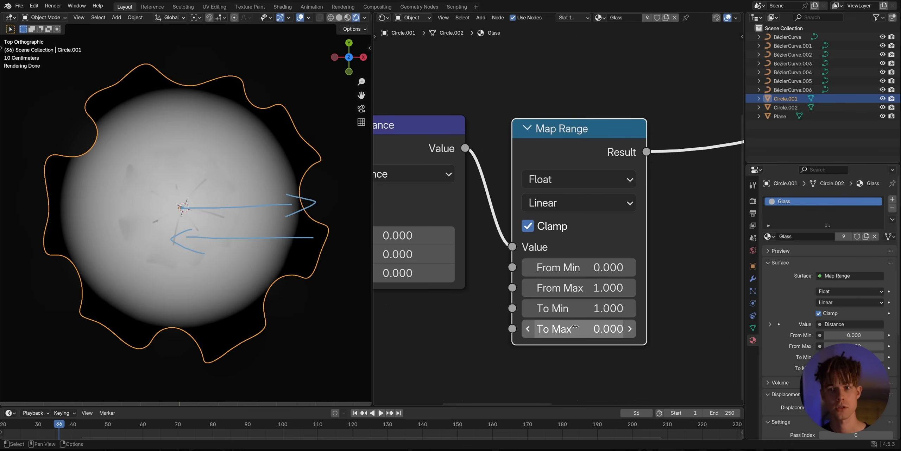
pyautogui.moveTo(574, 157); pyautogui.dragTo(547, 146)
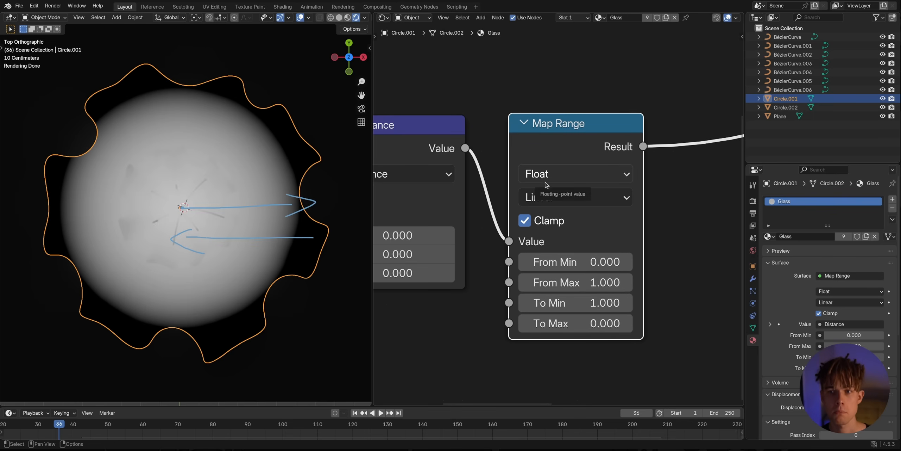
pyautogui.scroll(-5, 547, 185)
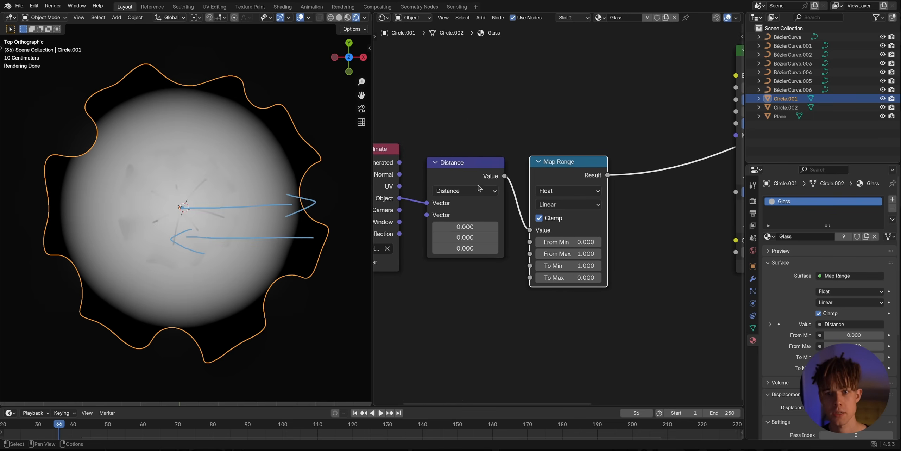
# Connect the Map Range result to the Principled BSDF's Emission Strength and preview the full shader on the flower
pyautogui.moveTo(177, 254); pyautogui.dragTo(183, 218, button='middle')
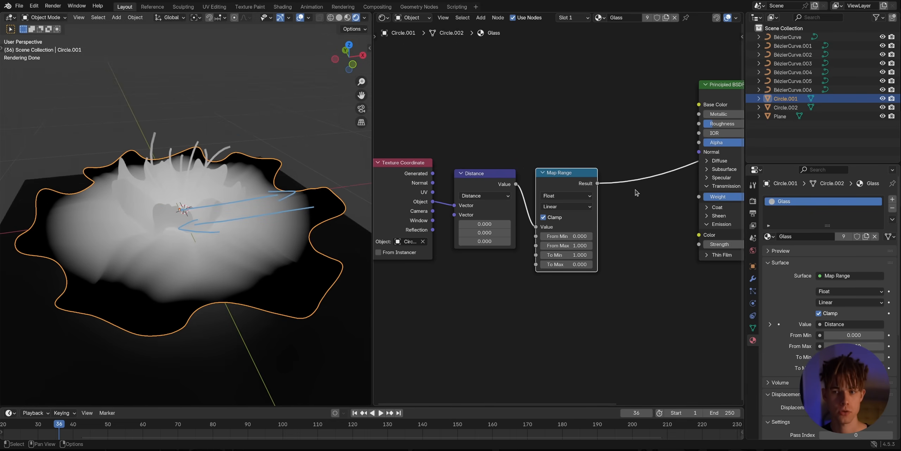
pyautogui.moveTo(655, 193); pyautogui.dragTo(534, 208, button='middle')
pyautogui.moveTo(477, 199); pyautogui.dragTo(577, 260)
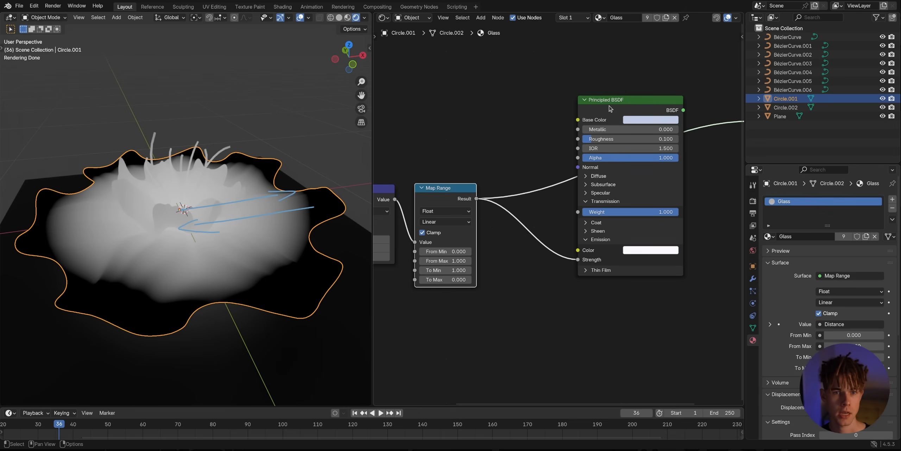
pyautogui.keyDown('ctrl'); pyautogui.keyDown('shift'); pyautogui.click(611, 108); pyautogui.keyUp('shift'); pyautogui.keyUp('ctrl')
pyautogui.moveTo(244, 188); pyautogui.dragTo(217, 193, button='middle')
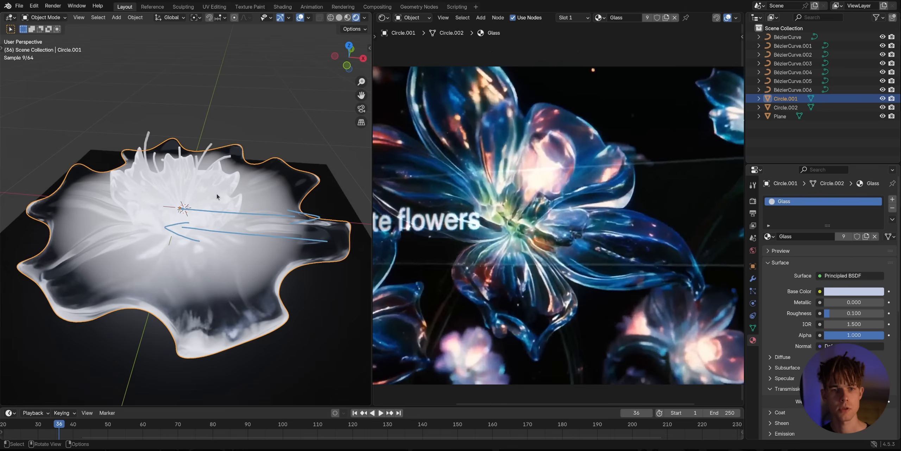
# Hide the viewport overlays to inspect the glowing glass flower from above, and show them again
pyautogui.click(300, 18)
pyautogui.moveTo(165, 219)
pyautogui.mouseDown(button='middle')
pyautogui.moveTo(207, 206)
pyautogui.moveTo(200, 232)
pyautogui.moveTo(183, 202)
pyautogui.mouseUp(button='middle')
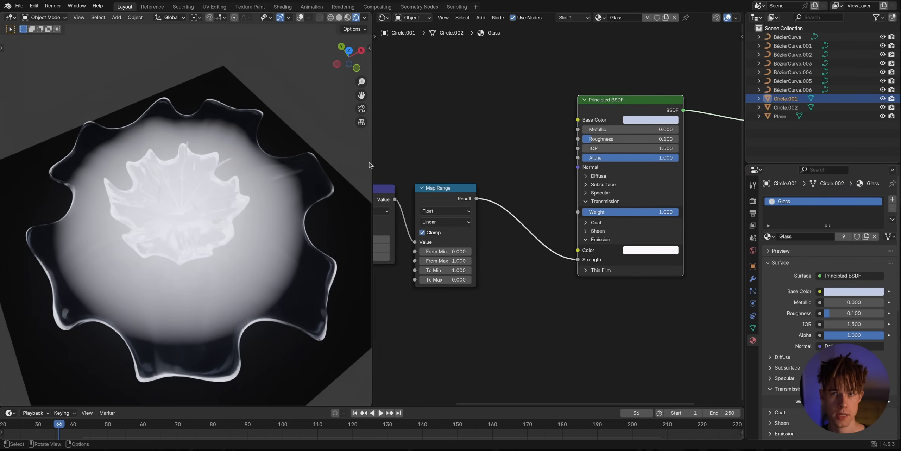
pyautogui.click(300, 17)
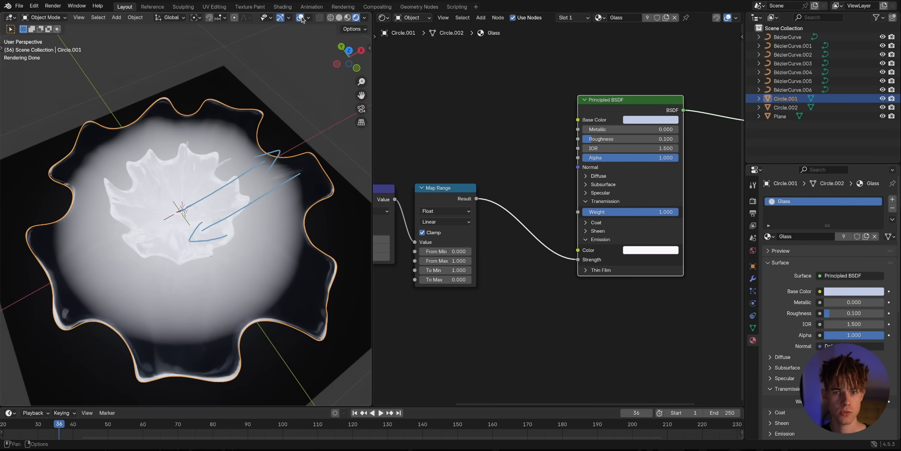
# Try to annotate a short mark at the outward arrow's tip in a closer top view
pyautogui.click(349, 51)
pyautogui.scroll(2, 295, 195)
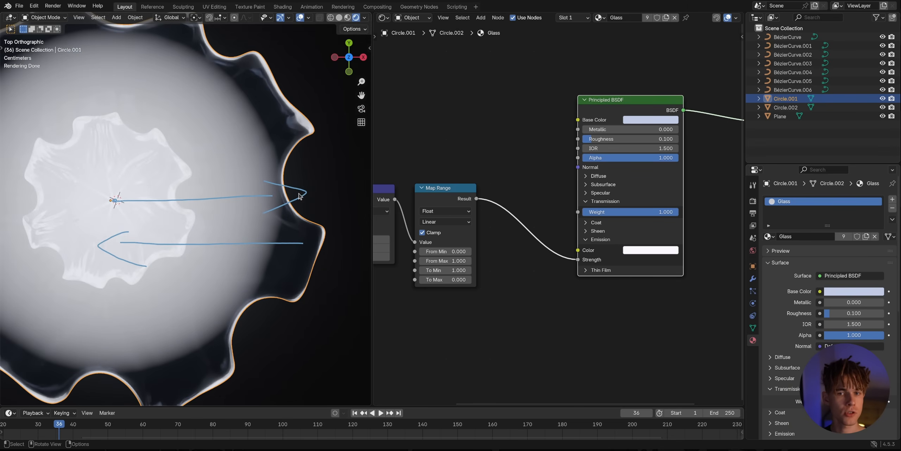
pyautogui.moveTo(306, 181); pyautogui.dragTo(306, 190)
pyautogui.hotkey('ctrl', 'z')
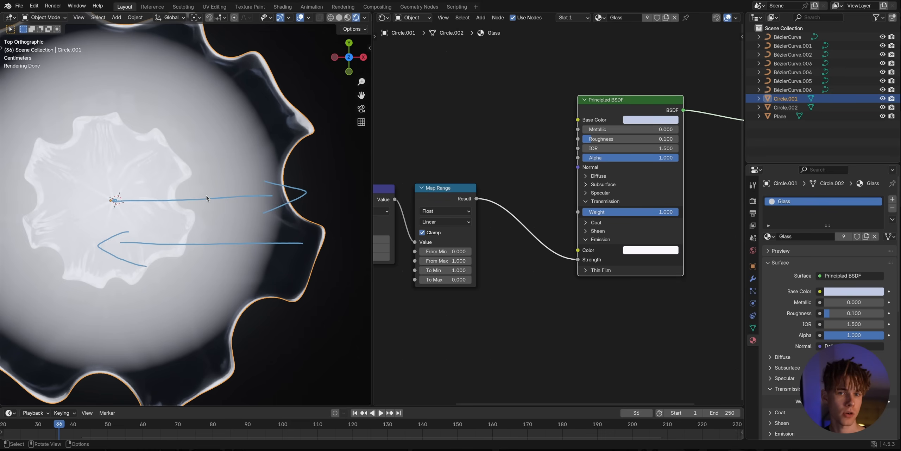
# Annotate short strokes across the middle of both arrows and set the Map Range node's From Max to 0.5
pyautogui.moveTo(204, 188); pyautogui.dragTo(204, 204)
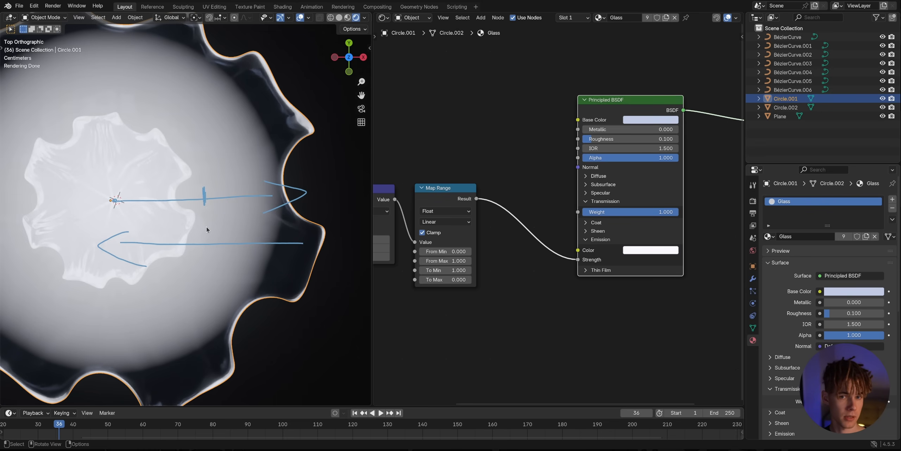
pyautogui.moveTo(203, 236); pyautogui.dragTo(203, 251)
pyautogui.click(446, 261)
pyautogui.write('0')
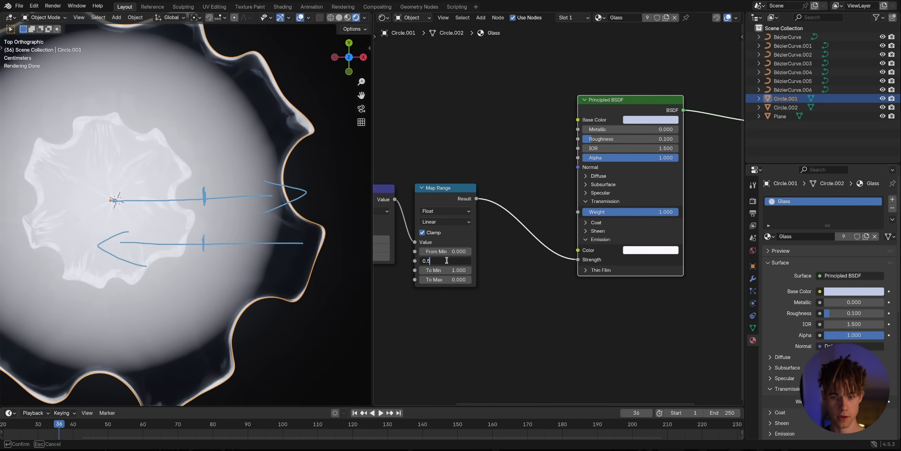
pyautogui.write('.5')
pyautogui.press('Return')
# Hide the viewport overlays and view the glowing glass flower at an angle
pyautogui.moveTo(183, 176); pyautogui.dragTo(252, 264, button='middle')
pyautogui.scroll(-4, 159, 262)
pyautogui.scroll(3, 200, 249)
pyautogui.click(301, 18)
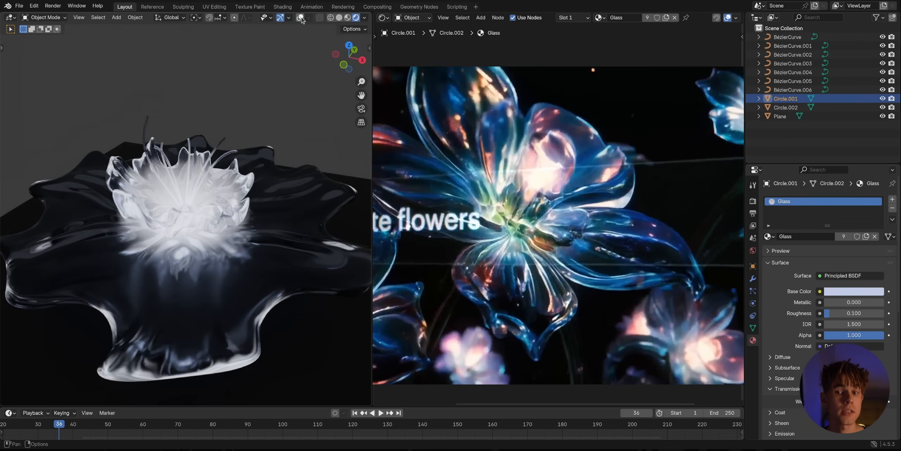
# Move the Texture Coordinate, Distance and Map Range nodes together, leaving space before the Principled BSDF
pyautogui.scroll(-6, 458, 140)
pyautogui.moveTo(466, 141); pyautogui.dragTo(535, 153, button='middle')
pyautogui.scroll(5, 536, 153)
pyautogui.moveTo(411, 153); pyautogui.dragTo(578, 232)
pyautogui.press('g')
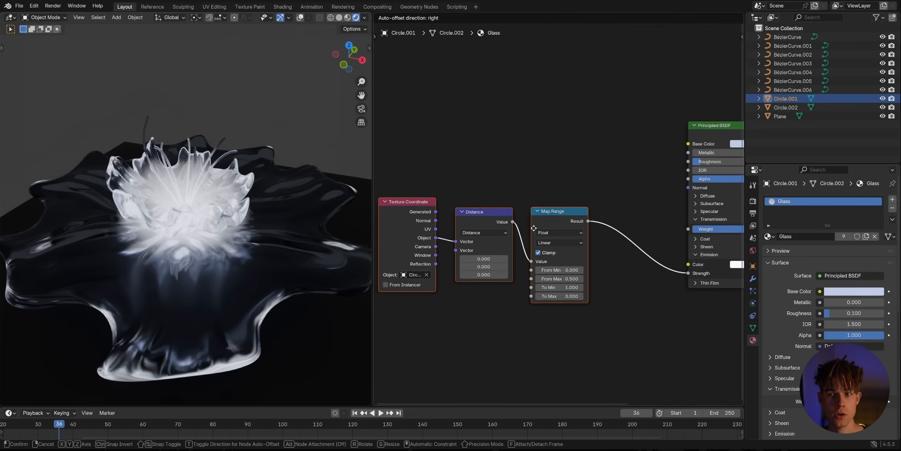
pyautogui.click(523, 250)
pyautogui.click(566, 213)
# Try a saturated magenta emission color on the Principled BSDF and return it to near white
pyautogui.moveTo(725, 253); pyautogui.dragTo(582, 204, button='middle')
pyautogui.scroll(5, 582, 204)
pyautogui.click(612, 222)
pyautogui.moveTo(641, 81); pyautogui.dragTo(681, 88)
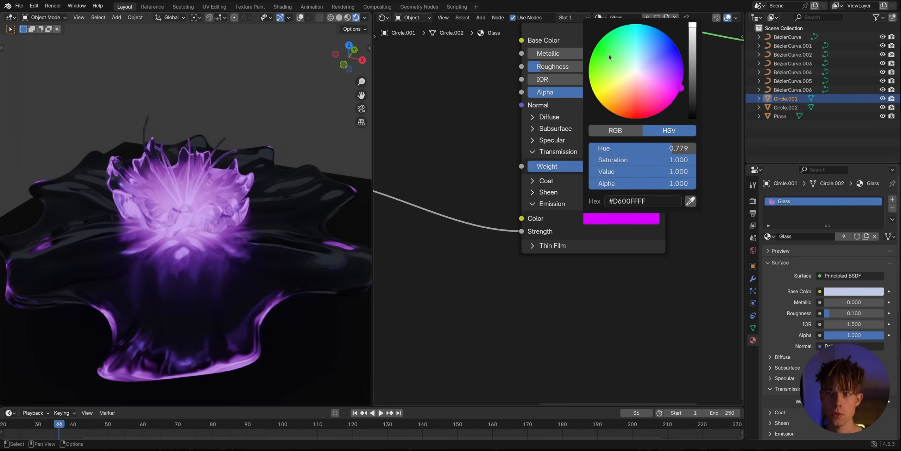
pyautogui.click(636, 72)
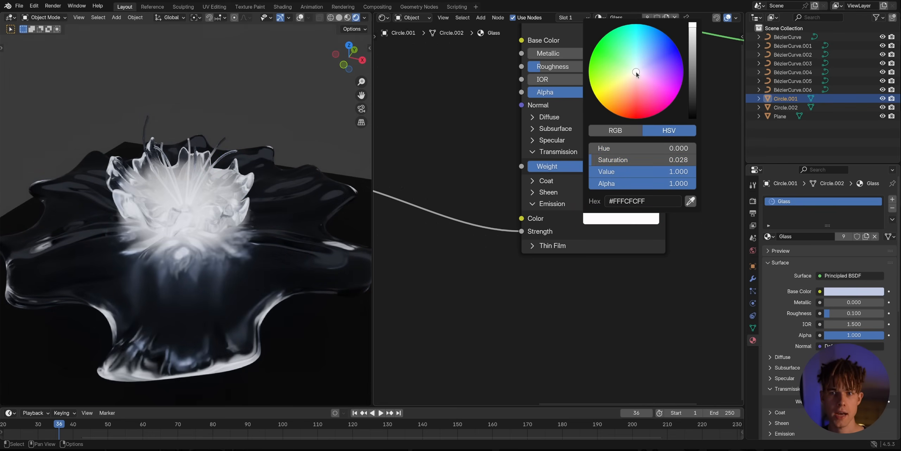
# Add a Color Ramp node above the Map Range node
pyautogui.scroll(-2, 481, 153)
pyautogui.moveTo(436, 146); pyautogui.dragTo(525, 178, button='middle')
pyautogui.scroll(1, 523, 177)
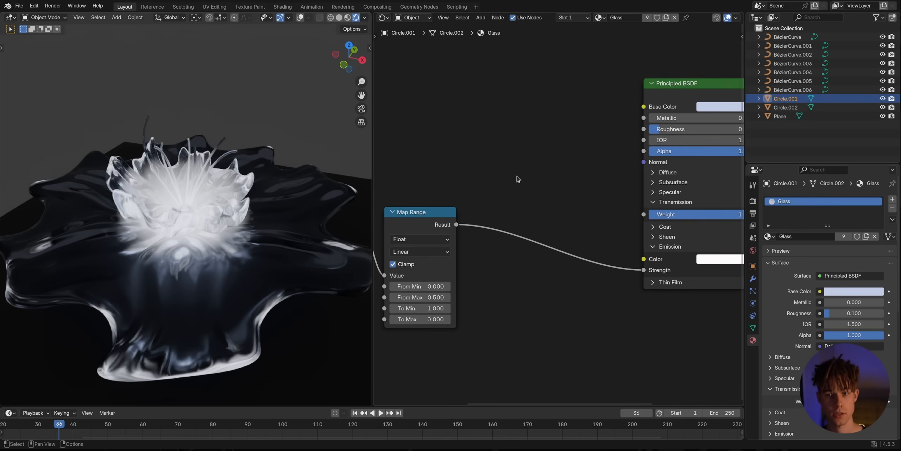
pyautogui.hotkey('shift', 'a')
pyautogui.write('color')
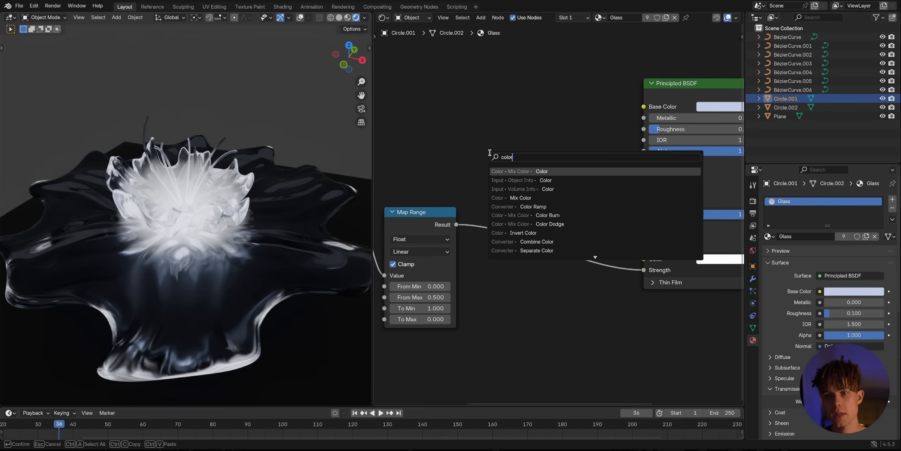
pyautogui.write(' ramp')
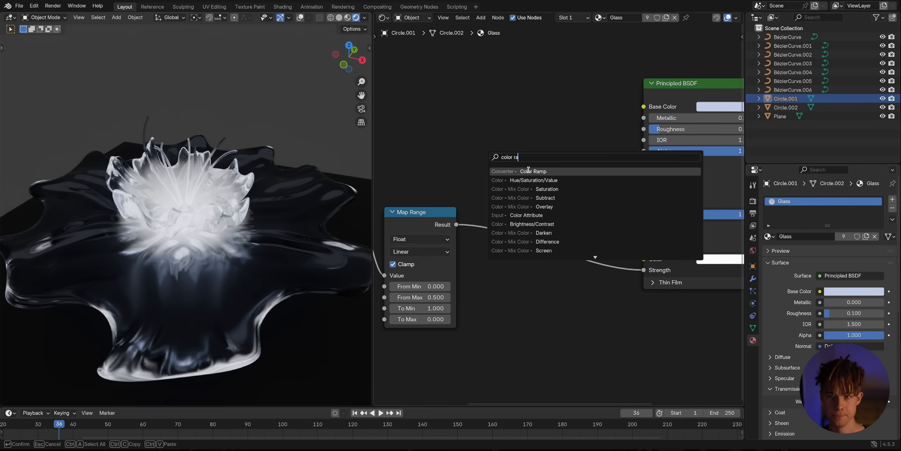
pyautogui.press('Return')
pyautogui.click(475, 196)
pyautogui.moveTo(474, 196); pyautogui.dragTo(579, 216, button='middle')
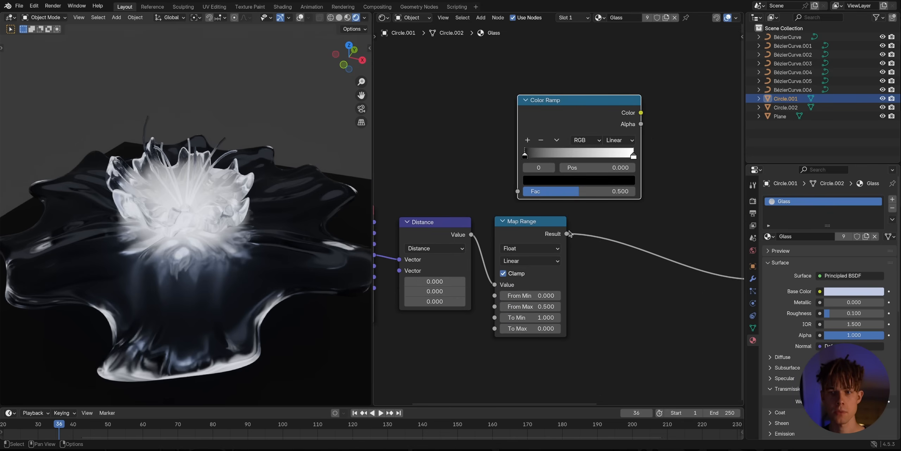
# Set the Color Ramp's Fac to 0 and its first stop's color to blue
pyautogui.moveTo(566, 234); pyautogui.dragTo(518, 191)
pyautogui.moveTo(554, 117); pyautogui.dragTo(623, 120)
pyautogui.scroll(2, 534, 198)
pyautogui.moveTo(499, 198); pyautogui.dragTo(517, 199)
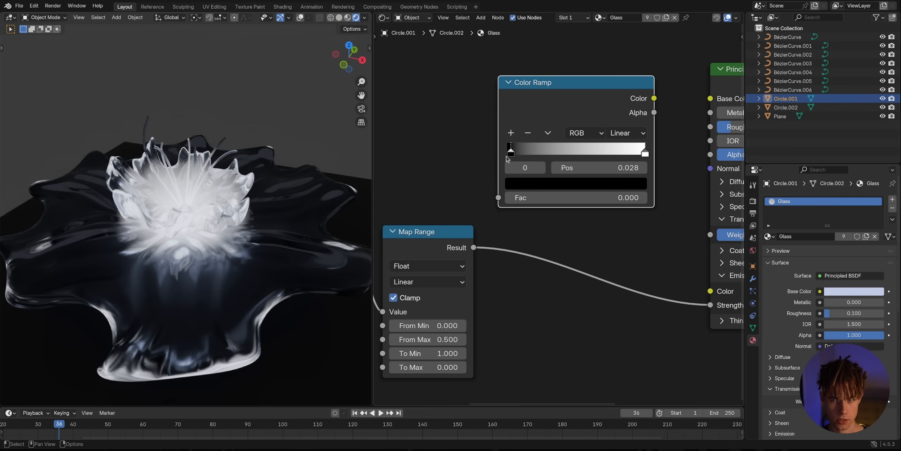
pyautogui.click(524, 183)
pyautogui.click(539, 186)
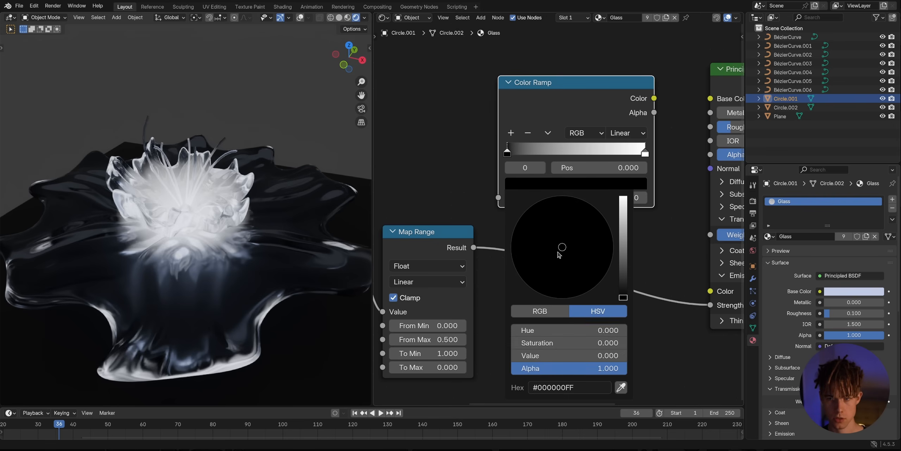
pyautogui.click(604, 225)
# Set the Color Ramp's Fac to 1 and its last stop's color to red
pyautogui.click(543, 170)
pyautogui.moveTo(553, 194); pyautogui.dragTo(648, 200)
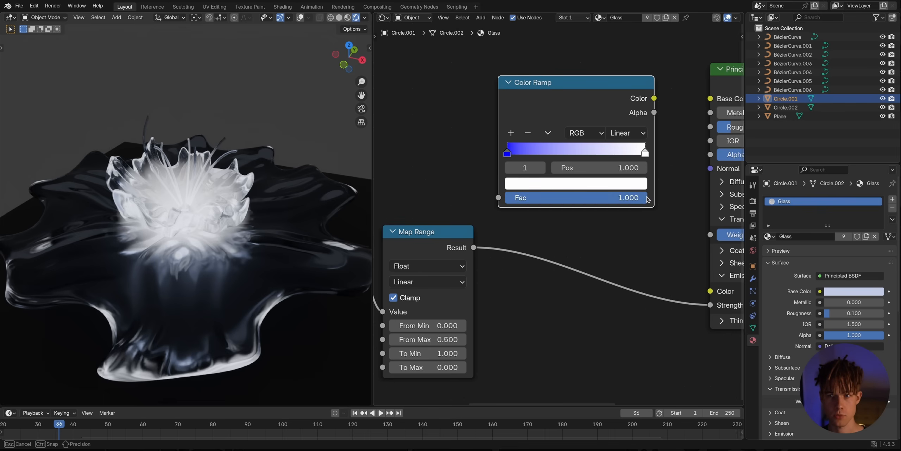
pyautogui.click(574, 185)
pyautogui.moveTo(559, 243); pyautogui.dragTo(557, 299)
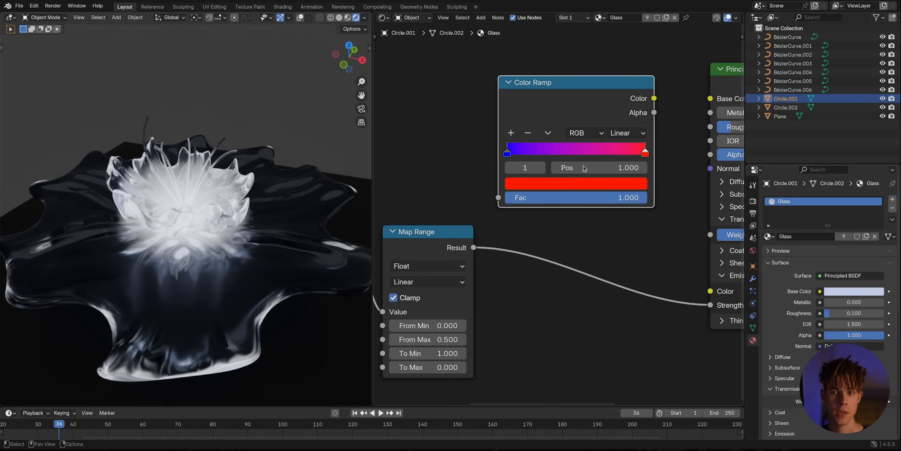
# Preview the Map Range output on the flower and examine the gradient around its centre
pyautogui.keyDown('ctrl'); pyautogui.keyDown('shift'); pyautogui.click(427, 244); pyautogui.keyUp('shift'); pyautogui.keyUp('ctrl')
pyautogui.moveTo(281, 259); pyautogui.dragTo(287, 294, button='middle')
pyautogui.scroll(3, 287, 294)
pyautogui.scroll(-3, 290, 306)
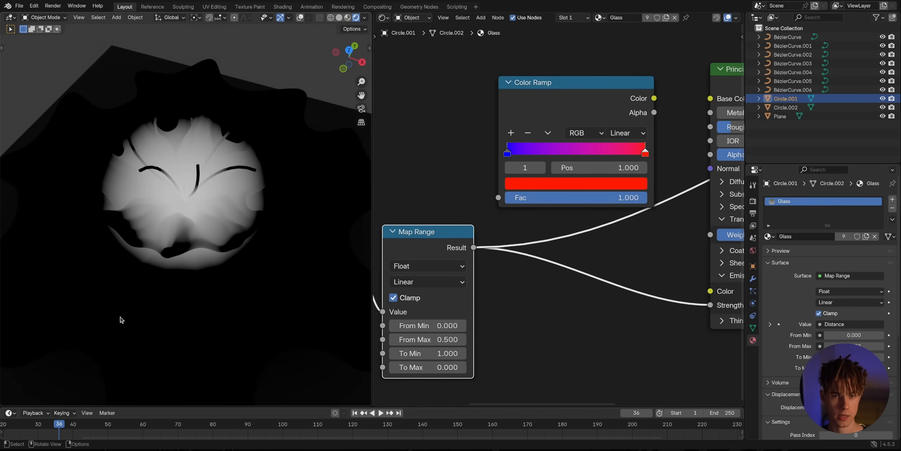
pyautogui.scroll(5, 167, 197)
pyautogui.scroll(-5, 183, 171)
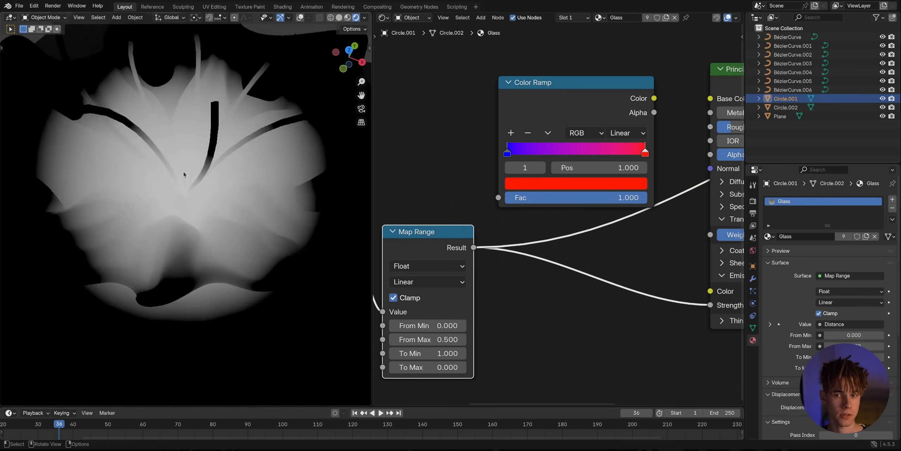
# Connect the Map Range Result to the Color Ramp's Fac and preview the ramp colors on the flower
pyautogui.moveTo(474, 248); pyautogui.dragTo(498, 197)
pyautogui.keyDown('ctrl'); pyautogui.keyDown('shift'); pyautogui.click(542, 111); pyautogui.keyUp('shift'); pyautogui.keyUp('ctrl')
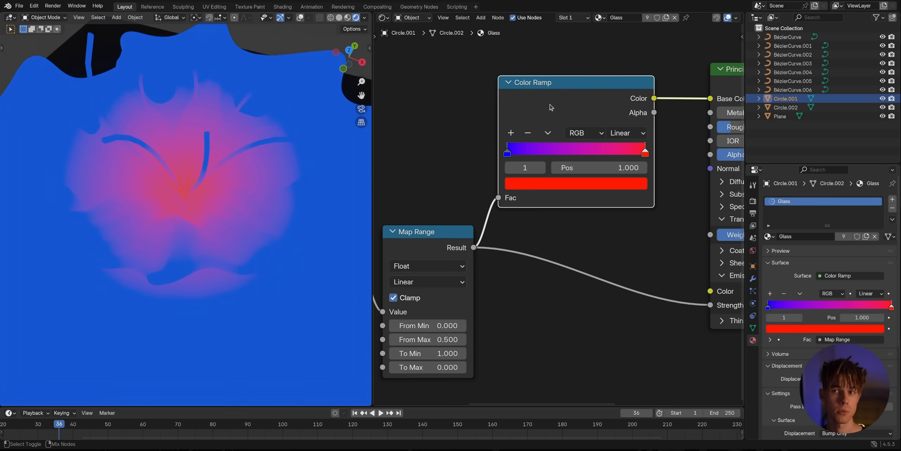
pyautogui.scroll(-3, 204, 225)
pyautogui.moveTo(204, 225); pyautogui.dragTo(212, 235, button='middle')
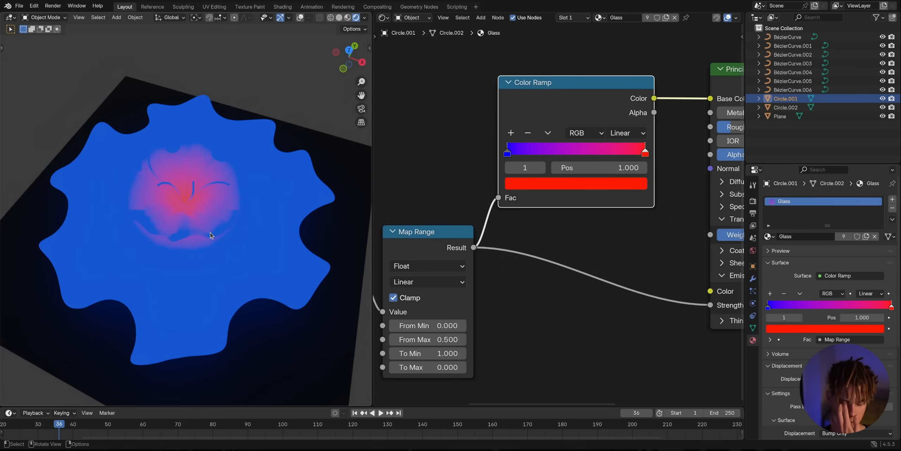
pyautogui.scroll(4, 209, 231)
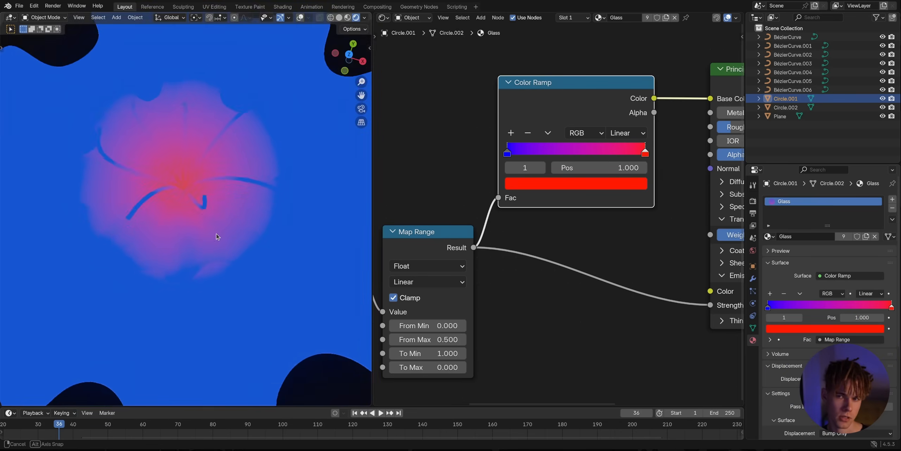
pyautogui.moveTo(216, 236); pyautogui.dragTo(201, 195, button='middle')
pyautogui.scroll(-2, 658, 226)
# Preview the full Principled BSDF shader and connect the Color Ramp's Color to its Emission Color
pyautogui.keyDown('ctrl'); pyautogui.keyDown('shift'); pyautogui.click(610, 150); pyautogui.keyUp('shift'); pyautogui.keyUp('ctrl')
pyautogui.moveTo(567, 165); pyautogui.dragTo(567, 306)
pyautogui.scroll(-1, 213, 247)
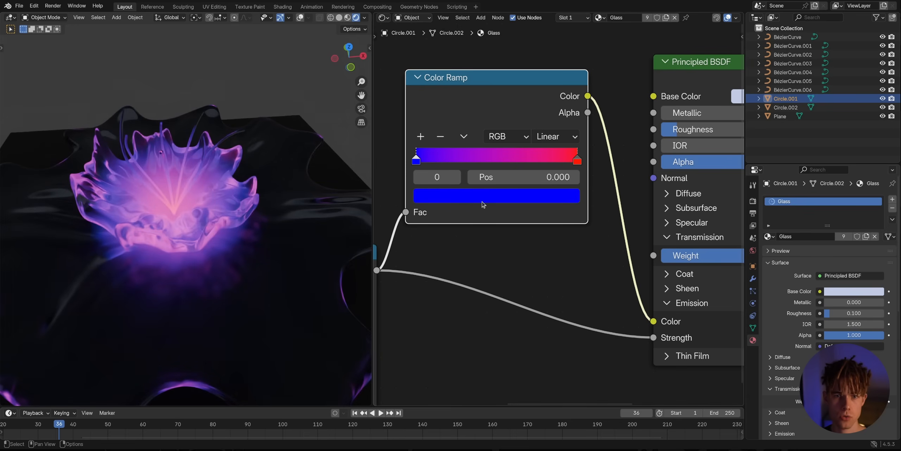
# Try shifting the Color Ramp's end stops, and set the last stop's color to near white (#FFF9F9)
pyautogui.moveTo(417, 160); pyautogui.dragTo(379, 164)
pyautogui.moveTo(577, 162); pyautogui.dragTo(565, 161)
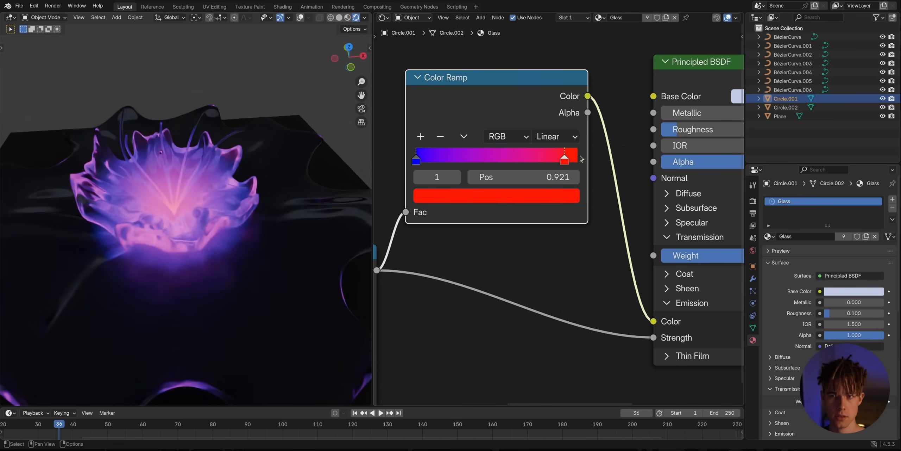
pyautogui.click(525, 201)
pyautogui.moveTo(475, 328); pyautogui.dragTo(480, 269)
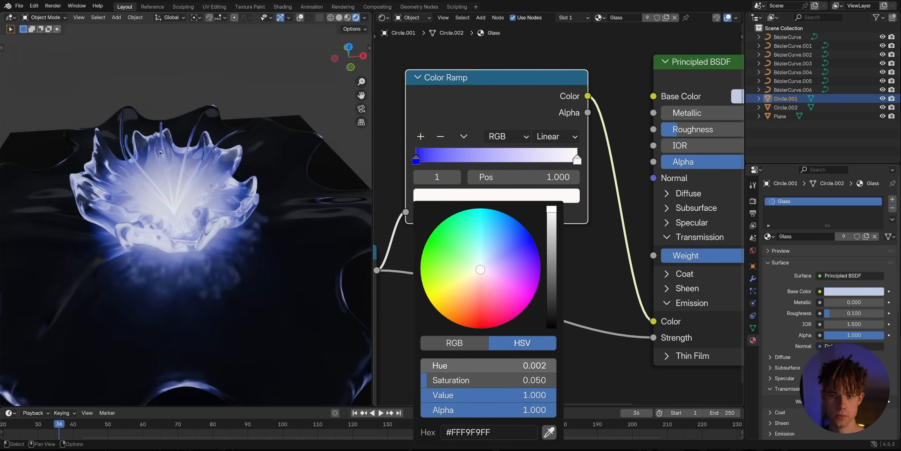
# Set the Color Ramp's first stop to a saturated orange (#FF683E)
pyautogui.click(416, 160)
pyautogui.click(450, 194)
pyautogui.click(449, 195)
pyautogui.click(473, 288)
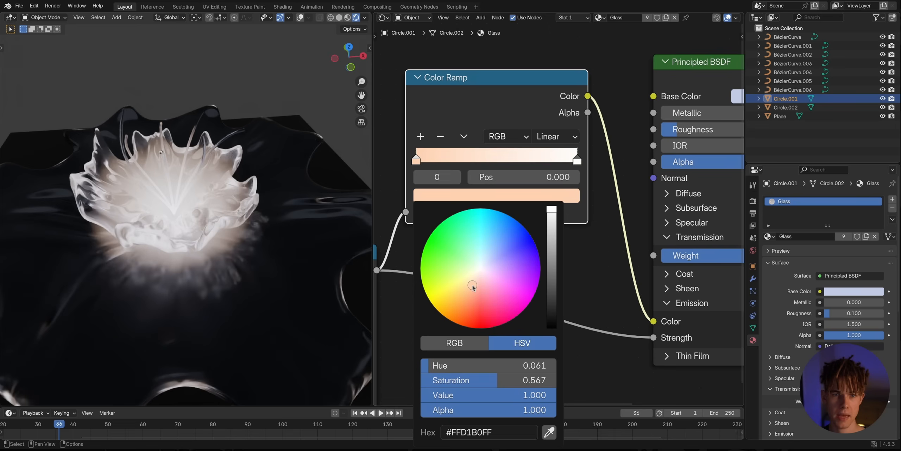
pyautogui.moveTo(469, 299); pyautogui.dragTo(478, 312)
# Move the Color Ramp's first stop to position 0.343 and set the interpolation to Ease
pyautogui.moveTo(422, 155); pyautogui.dragTo(475, 160)
pyautogui.click(565, 140)
pyautogui.click(547, 172)
# Adjust the first stop's color from orange to a coral red
pyautogui.click(463, 195)
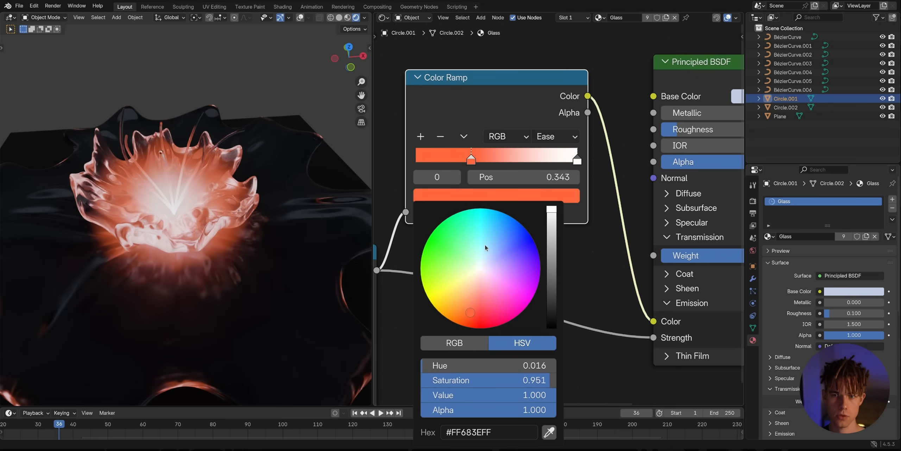
pyautogui.moveTo(478, 306); pyautogui.dragTo(477, 306)
# Examine the emission color gradient on the flower from the side, from above and close up, along with the node setup
pyautogui.scroll(-7, 227, 222)
pyautogui.moveTo(227, 222)
pyautogui.mouseDown(button='middle')
pyautogui.moveTo(203, 277)
pyautogui.moveTo(219, 210)
pyautogui.mouseUp(button='middle')
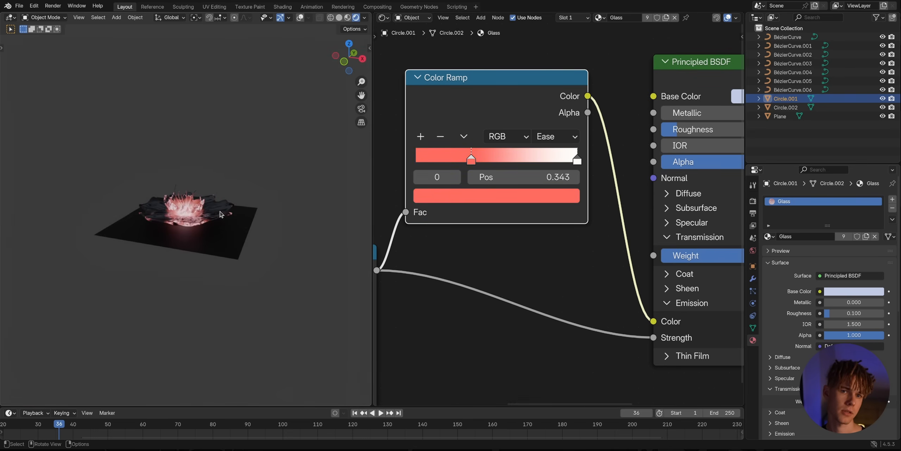
pyautogui.scroll(5, 219, 211)
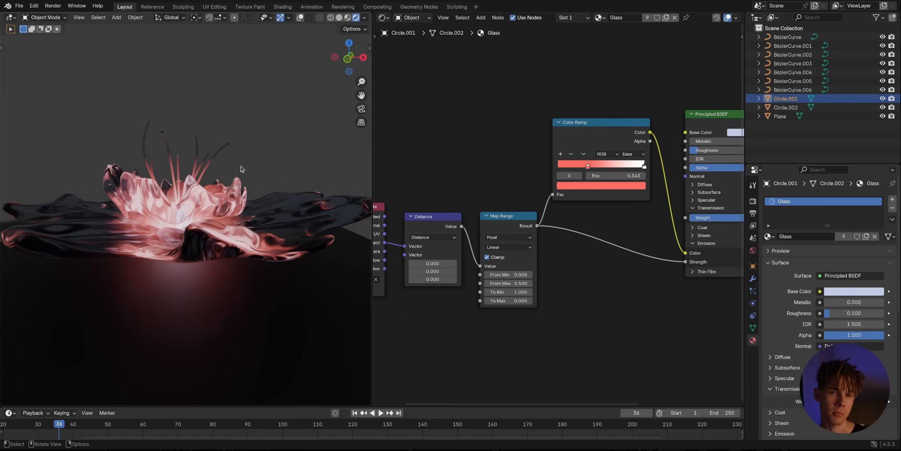
pyautogui.moveTo(588, 166); pyautogui.dragTo(620, 416, button='middle')
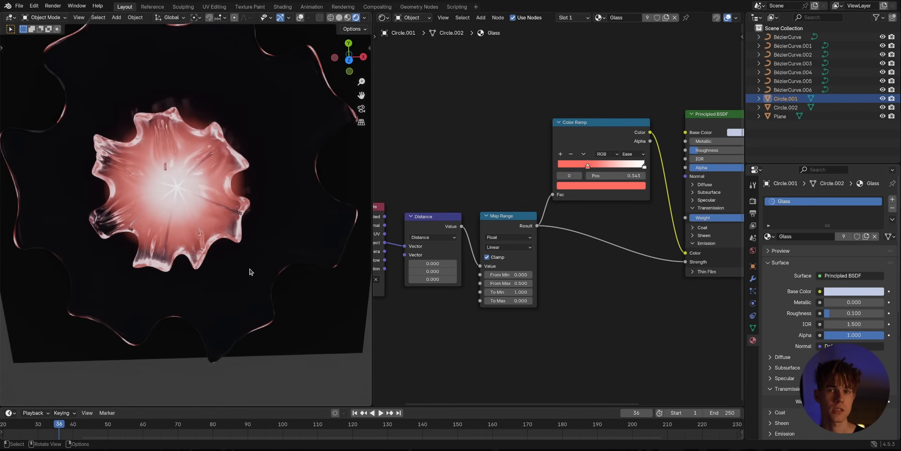
pyautogui.moveTo(249, 269); pyautogui.dragTo(259, 264, button='middle')
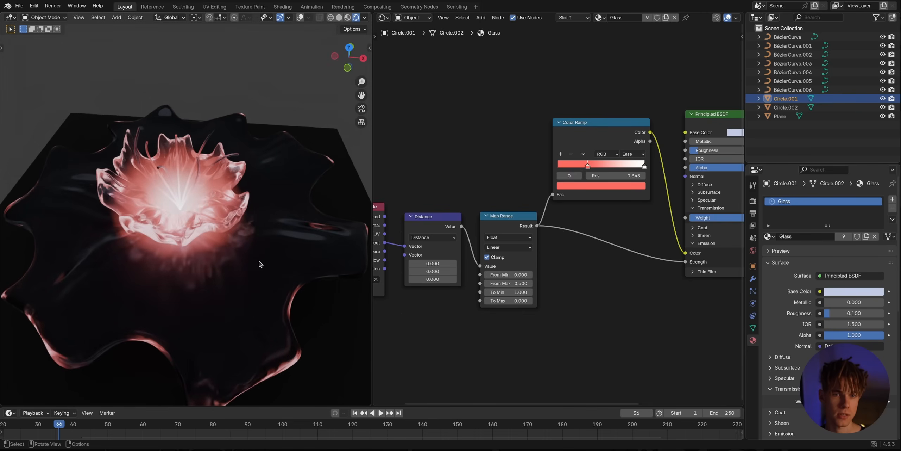
pyautogui.moveTo(222, 294); pyautogui.dragTo(229, 247, button='middle')
pyautogui.moveTo(211, 215); pyautogui.dragTo(216, 247, button='middle')
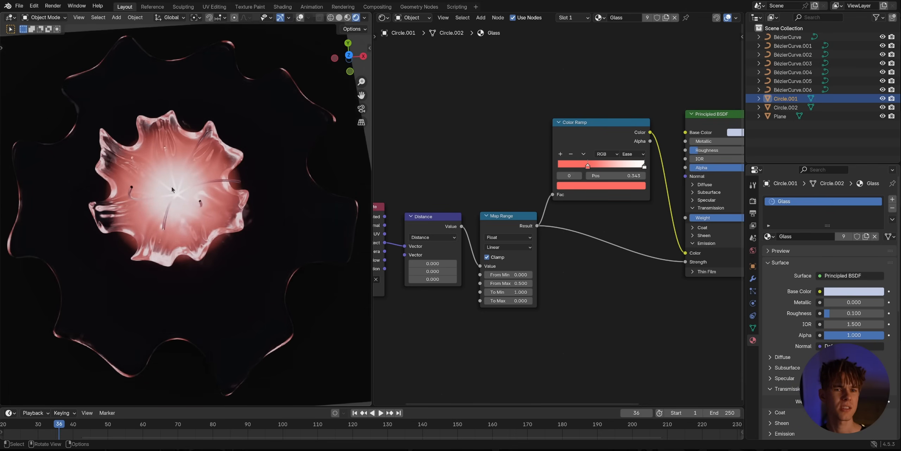
pyautogui.scroll(5, 151, 186)
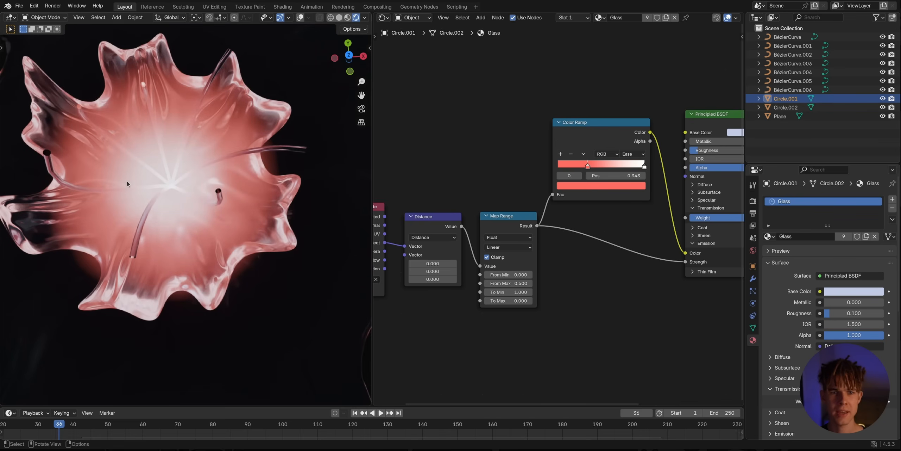
pyautogui.scroll(-5, 213, 303)
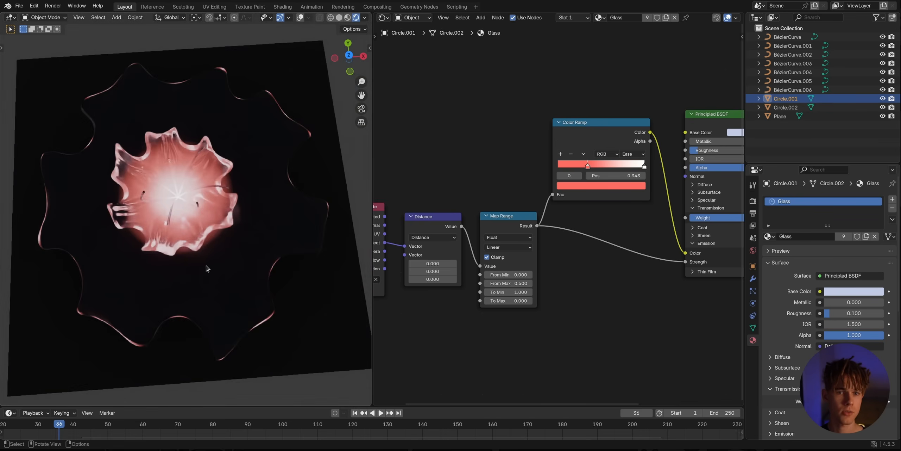
pyautogui.moveTo(207, 282); pyautogui.dragTo(199, 209, button='middle')
pyautogui.scroll(2, 197, 217)
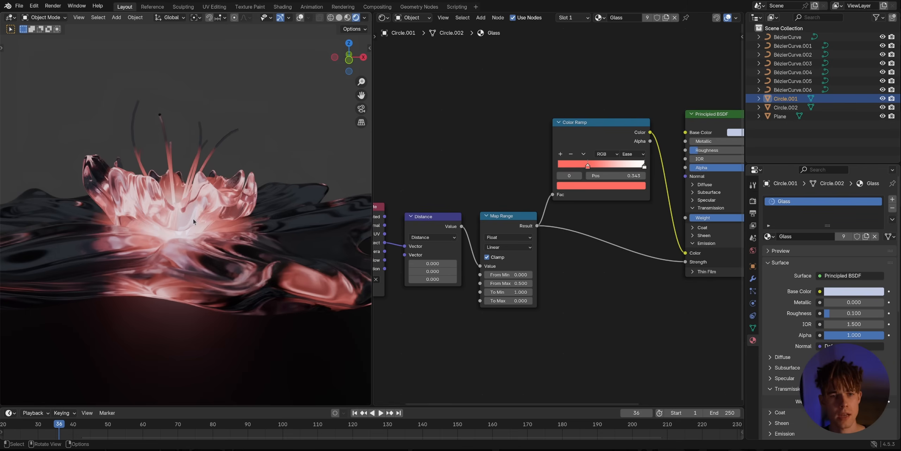
pyautogui.moveTo(193, 218); pyautogui.dragTo(203, 243, button='middle')
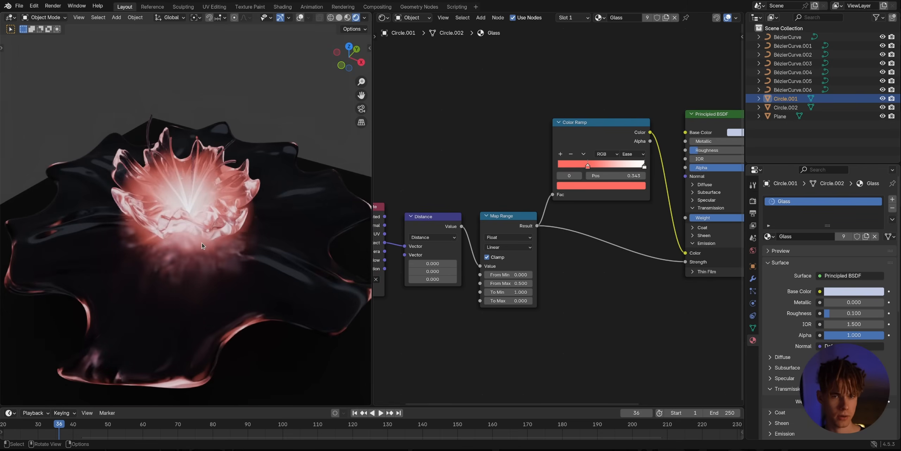
pyautogui.scroll(4, 195, 186)
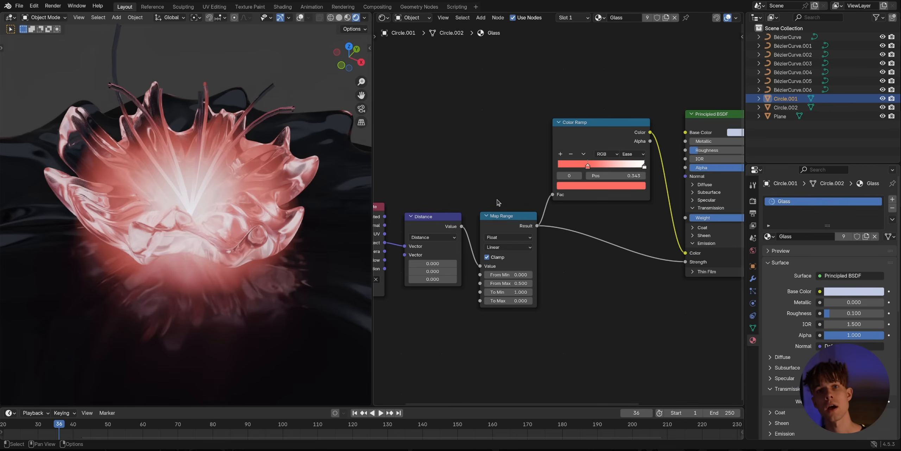
pyautogui.scroll(-2, 494, 196)
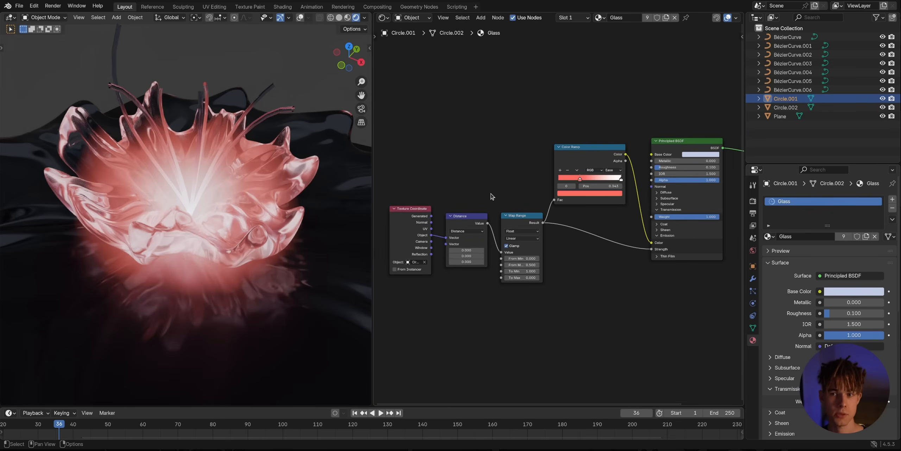
# Move the Texture Coordinate, Distance, Map Range and Color Ramp nodes aside and add a Light Path node above them
pyautogui.moveTo(382, 119); pyautogui.dragTo(563, 249)
pyautogui.moveTo(524, 223); pyautogui.dragTo(508, 247)
pyautogui.hotkey('shift', 'a')
pyautogui.write('light')
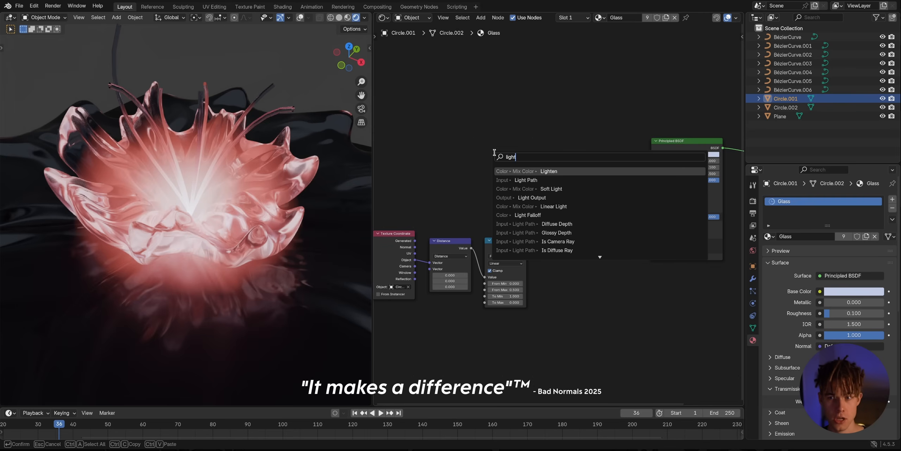
pyautogui.click(528, 180)
pyautogui.click(450, 108)
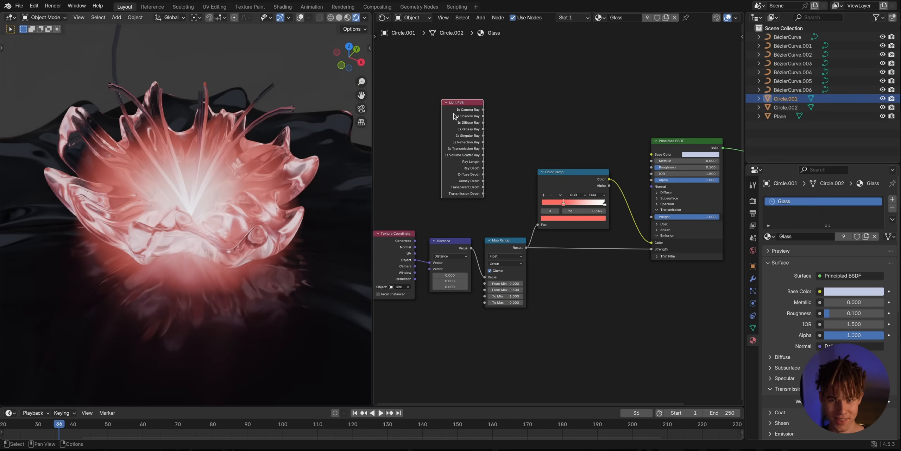
pyautogui.scroll(3, 460, 151)
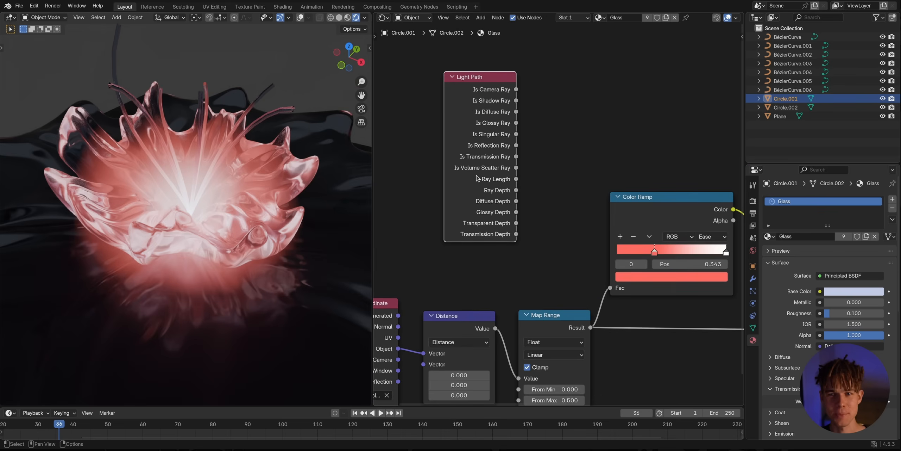
# Preview the Light Path node's outputs one after another on the flower, ending on Ray Depth
pyautogui.keyDown('ctrl'); pyautogui.keyDown('shift'); pyautogui.click(461, 132); pyautogui.keyUp('shift'); pyautogui.keyUp('ctrl')
pyautogui.keyDown('ctrl'); pyautogui.keyDown('shift'); pyautogui.click(461, 132); pyautogui.keyUp('shift'); pyautogui.keyUp('ctrl')
pyautogui.keyDown('ctrl'); pyautogui.keyDown('shift'); pyautogui.click(462, 132); pyautogui.keyUp('shift'); pyautogui.keyUp('ctrl')
pyautogui.keyDown('ctrl'); pyautogui.keyDown('shift'); pyautogui.click(462, 132); pyautogui.keyUp('shift'); pyautogui.keyUp('ctrl')
pyautogui.keyDown('ctrl'); pyautogui.keyDown('shift'); pyautogui.click(461, 133); pyautogui.keyUp('shift'); pyautogui.keyUp('ctrl')
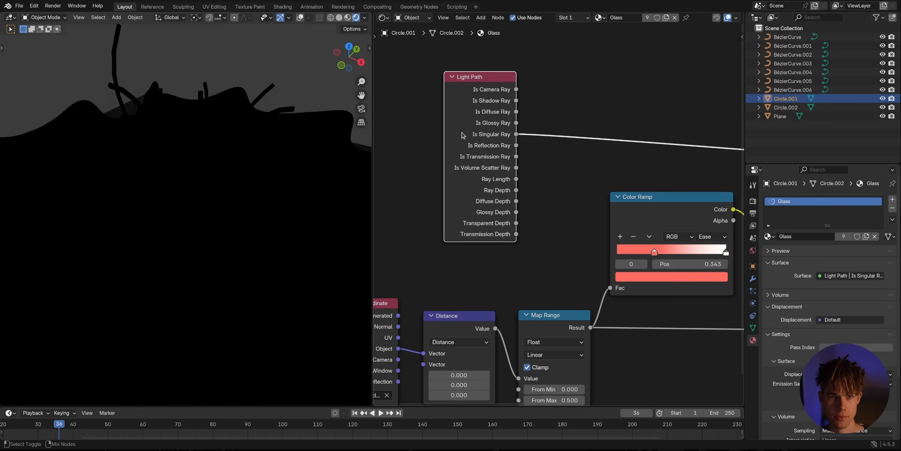
pyautogui.keyDown('ctrl'); pyautogui.keyDown('shift'); pyautogui.click(462, 132); pyautogui.keyUp('shift'); pyautogui.keyUp('ctrl')
pyautogui.keyDown('ctrl'); pyautogui.keyDown('shift'); pyautogui.click(462, 133); pyautogui.keyUp('shift'); pyautogui.keyUp('ctrl')
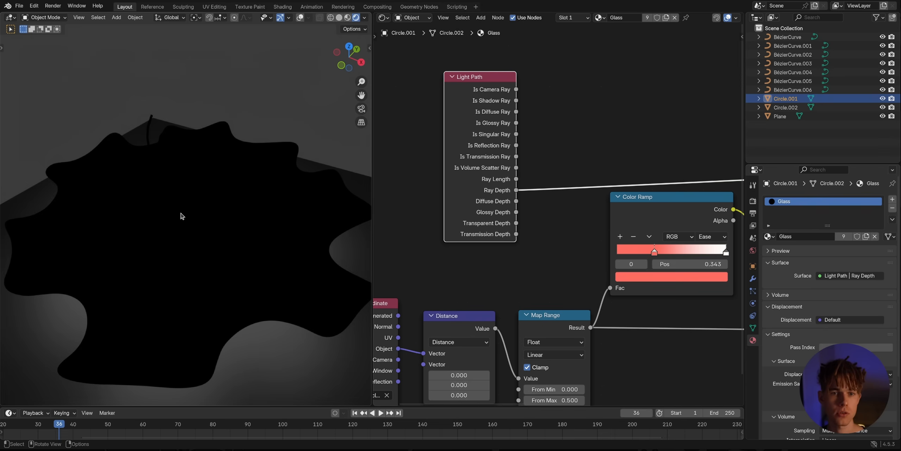
pyautogui.moveTo(181, 215); pyautogui.dragTo(199, 253, button='middle')
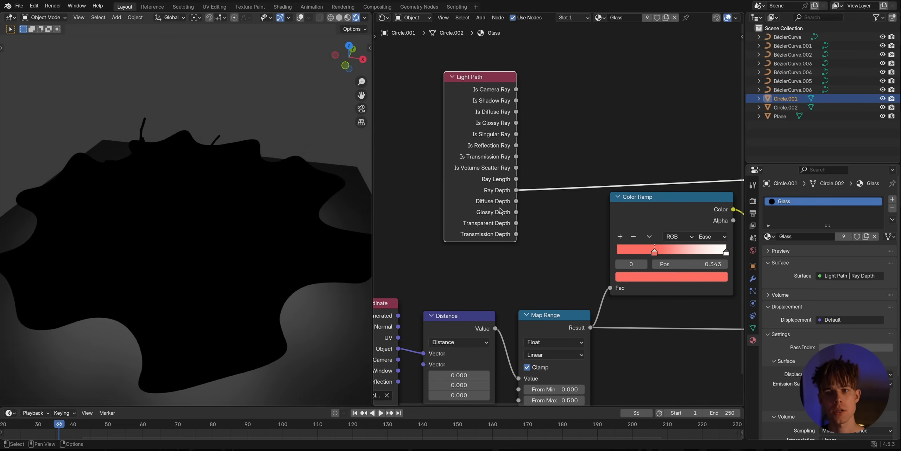
pyautogui.scroll(2, 512, 196)
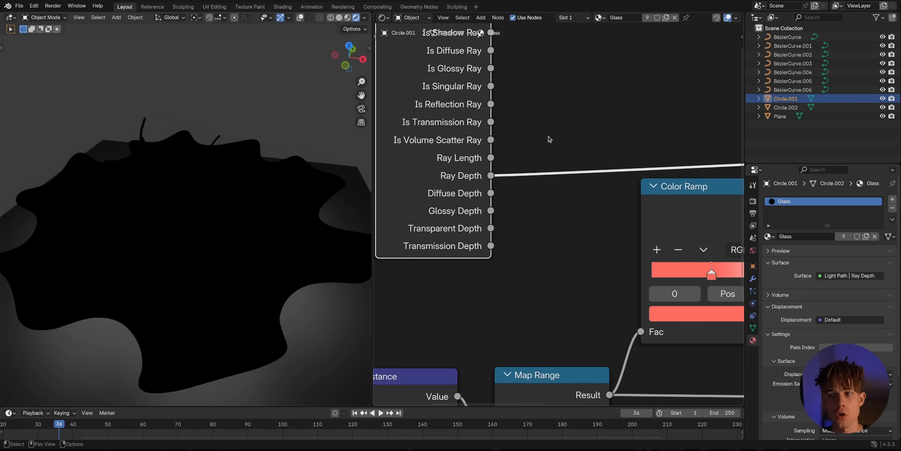
# Examine the Max Bounces values under Light Paths in the render settings
pyautogui.click(754, 201)
pyautogui.scroll(-5, 783, 312)
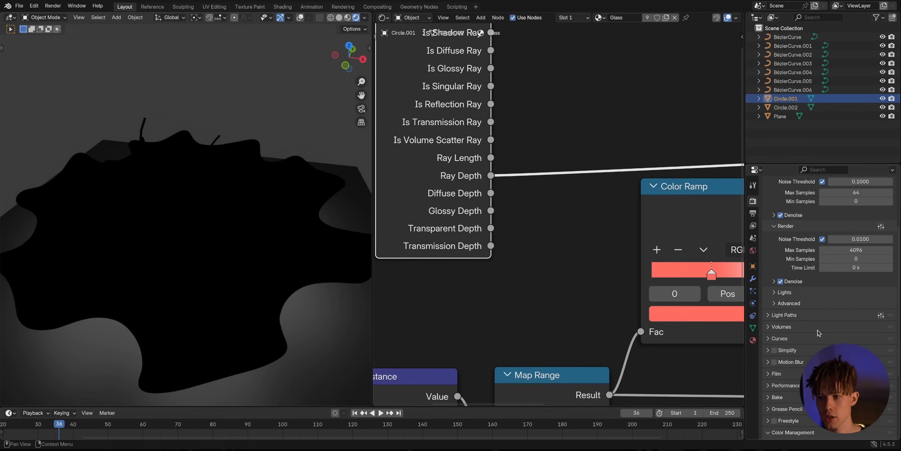
pyautogui.click(776, 349)
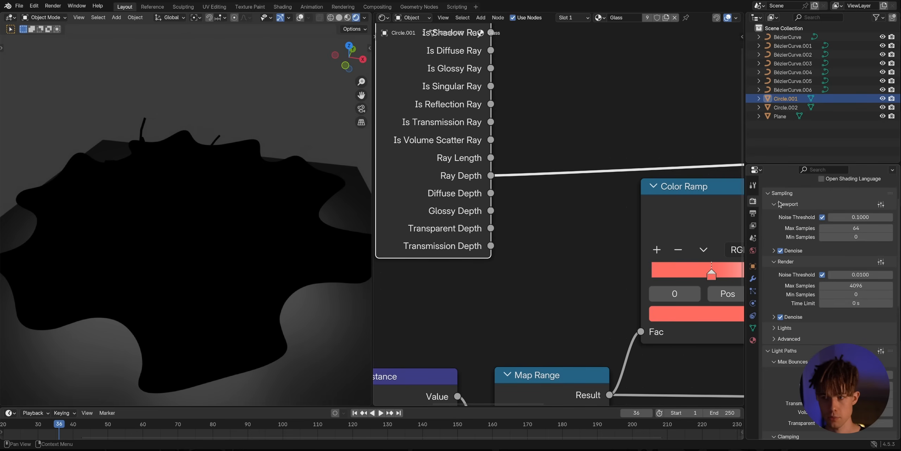
pyautogui.scroll(-8, 793, 310)
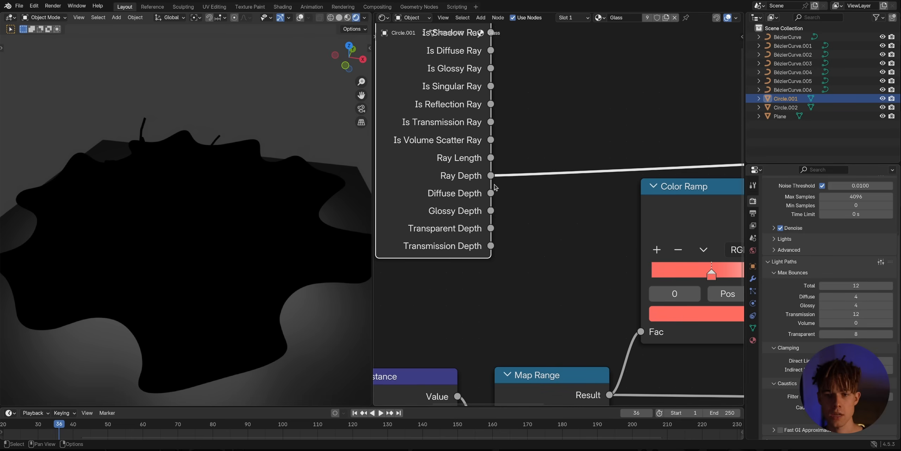
pyautogui.scroll(-5, 495, 187)
pyautogui.scroll(1, 732, 243)
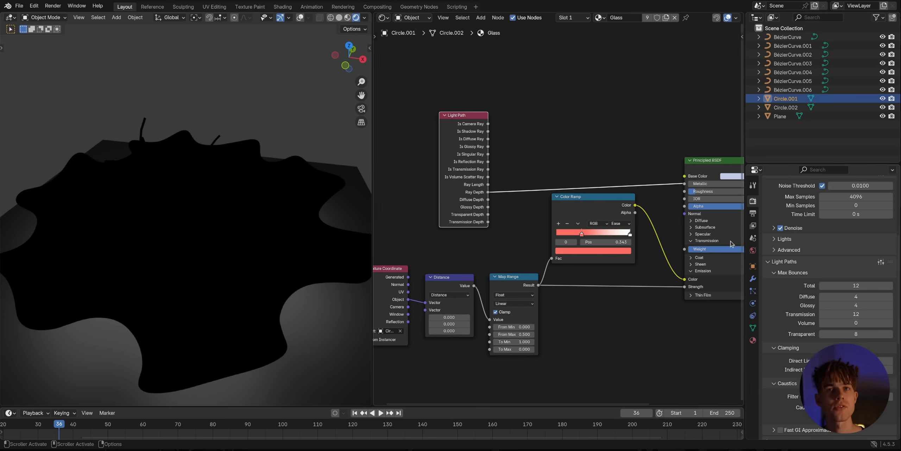
# Move the Light Path node below the Distance node and reconnect the Principled BSDF to the material output
pyautogui.scroll(8, 811, 260)
pyautogui.moveTo(472, 214); pyautogui.dragTo(485, 143, button='middle')
pyautogui.moveTo(478, 104); pyautogui.dragTo(465, 344)
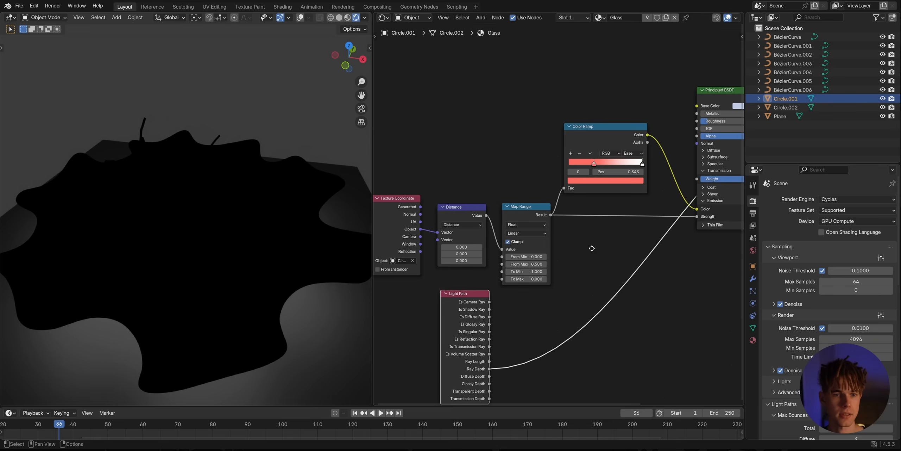
pyautogui.moveTo(593, 248); pyautogui.dragTo(497, 262, button='middle')
pyautogui.keyDown('ctrl'); pyautogui.keyDown('shift'); pyautogui.click(621, 114); pyautogui.keyUp('shift'); pyautogui.keyUp('ctrl')
pyautogui.moveTo(465, 297); pyautogui.dragTo(492, 271, button='middle')
pyautogui.scroll(1, 543, 240)
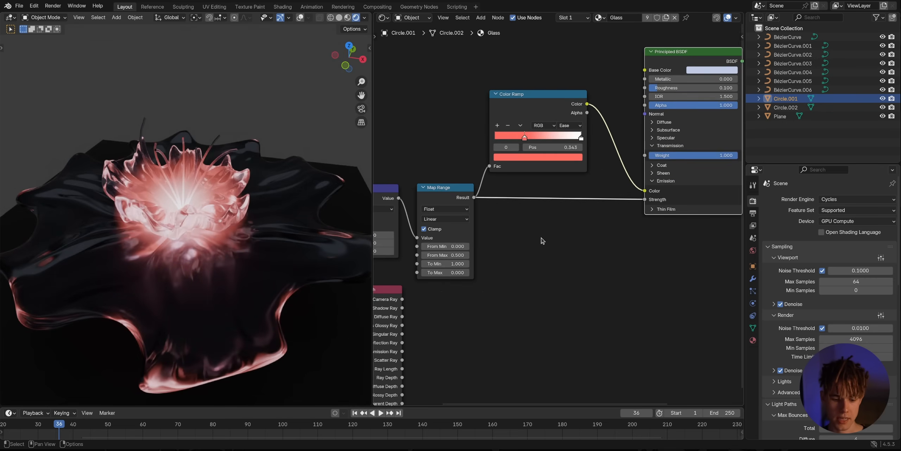
# Insert a Math node set to Multiply between the Map Range result and the Principled BSDF's emission strength
pyautogui.hotkey('shift', 'a')
pyautogui.write('math')
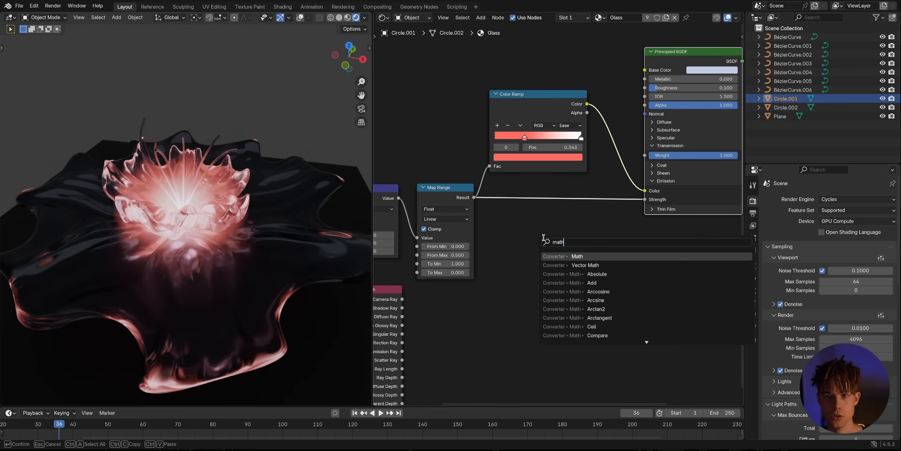
pyautogui.press('Return')
pyautogui.click(535, 185)
pyautogui.moveTo(563, 237); pyautogui.dragTo(845, 237)
pyautogui.click(560, 209)
pyautogui.click(553, 248)
# Set the Multiply node's second value to 1 and connect the Light Path's Ray Depth output to it
pyautogui.moveTo(440, 310); pyautogui.dragTo(493, 255, button='middle')
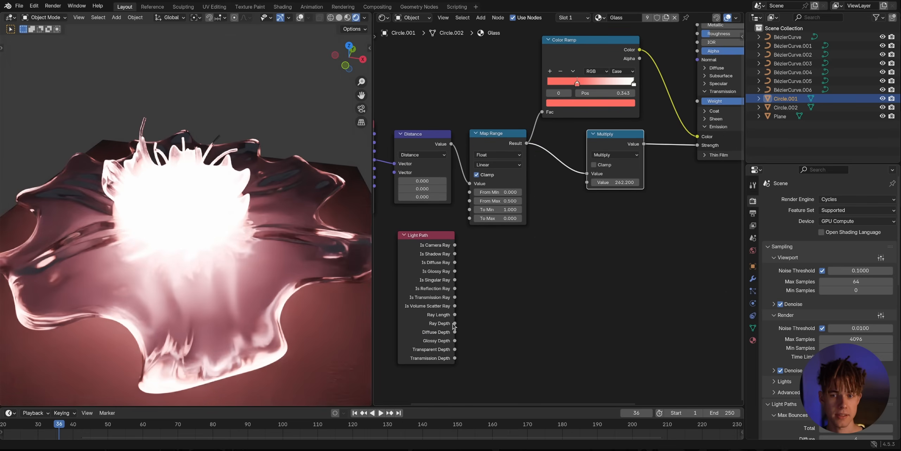
pyautogui.click(617, 184)
pyautogui.write('1')
pyautogui.press('Return')
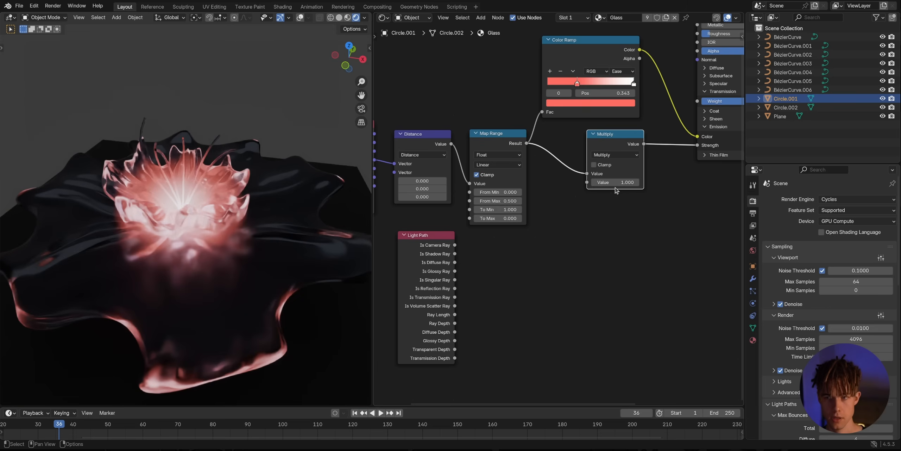
pyautogui.moveTo(455, 323); pyautogui.dragTo(587, 183)
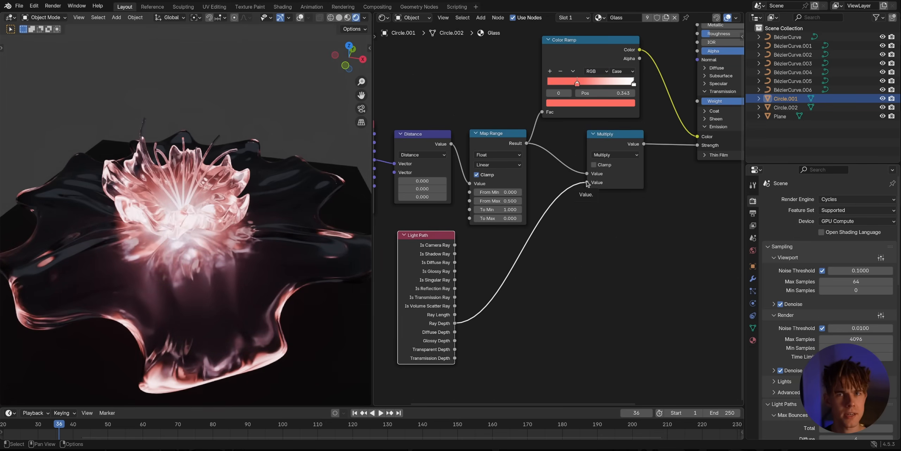
# Compare the flower's glow with the Multiply node muted and unmuted
pyautogui.click(600, 144)
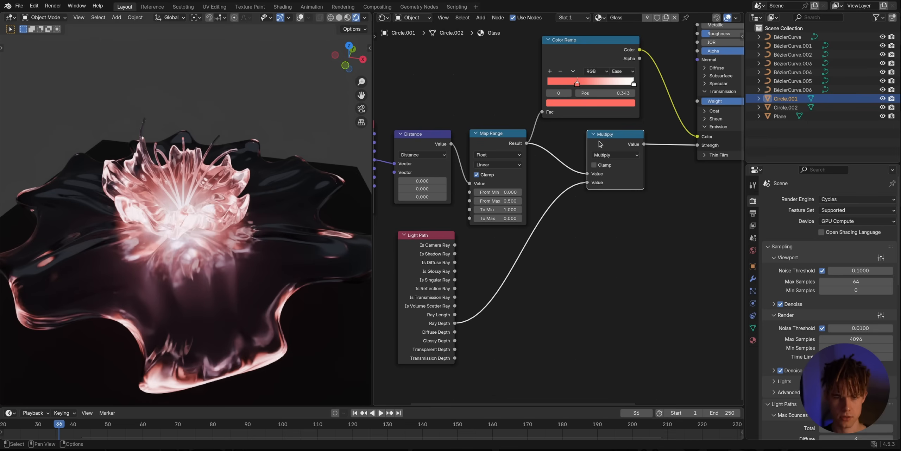
pyautogui.press('m')
pyautogui.press('m')
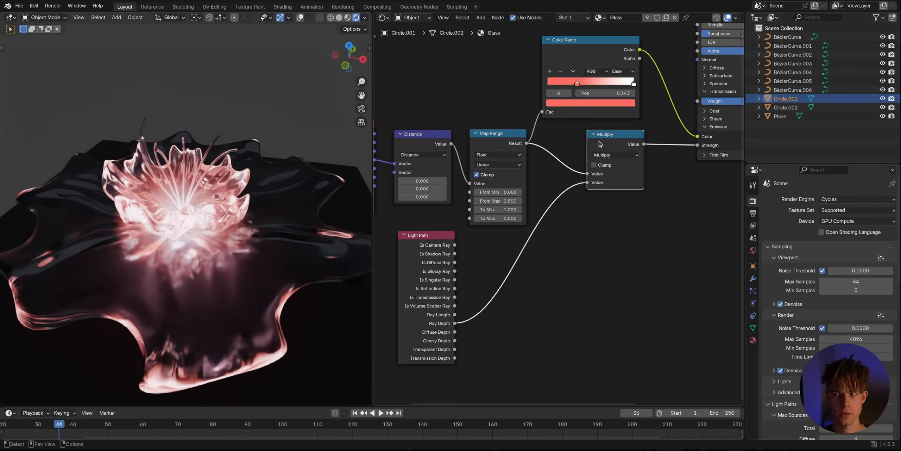
pyautogui.press('m')
pyautogui.press('m')
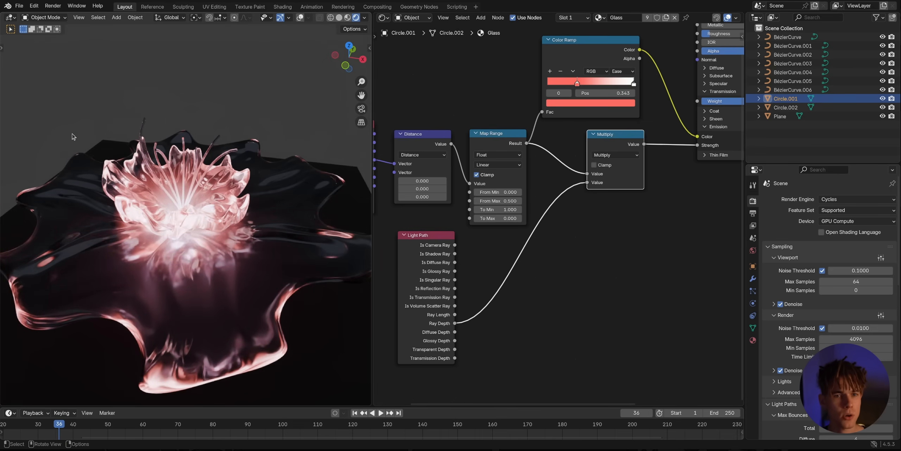
pyautogui.press('m')
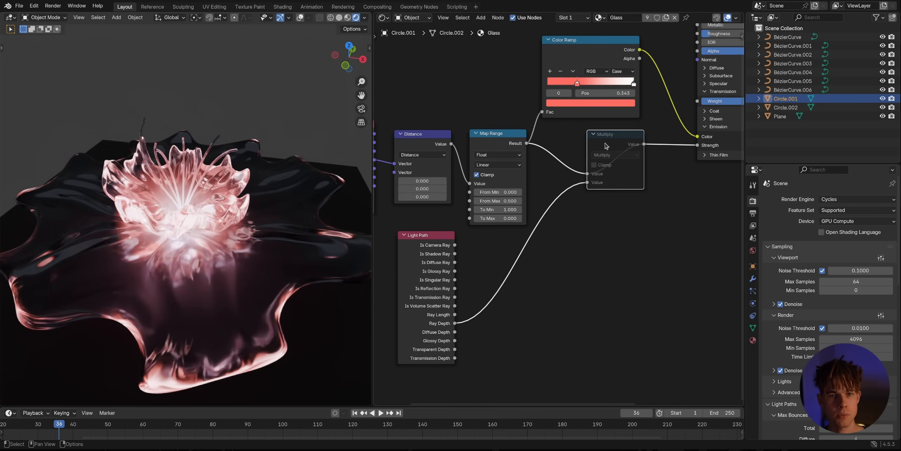
pyautogui.press('m')
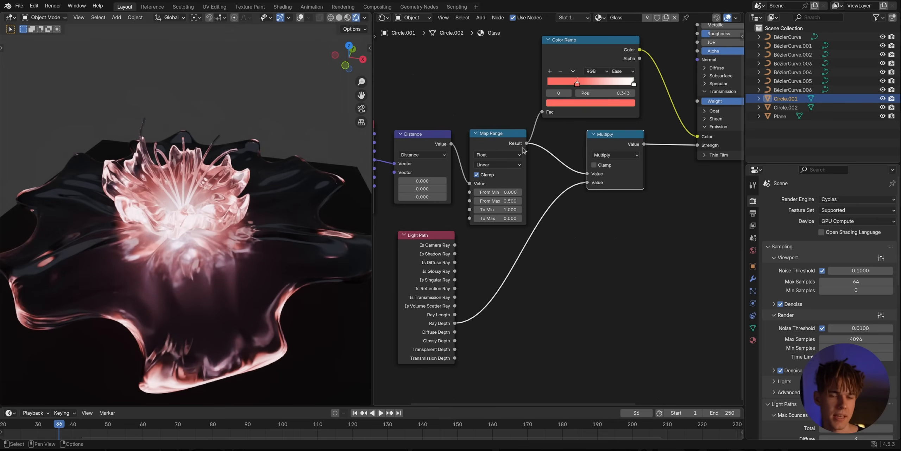
# Compare the muted and unmuted Ray Depth multiplication on the flower from above and close up
pyautogui.moveTo(251, 186); pyautogui.dragTo(237, 218, button='middle')
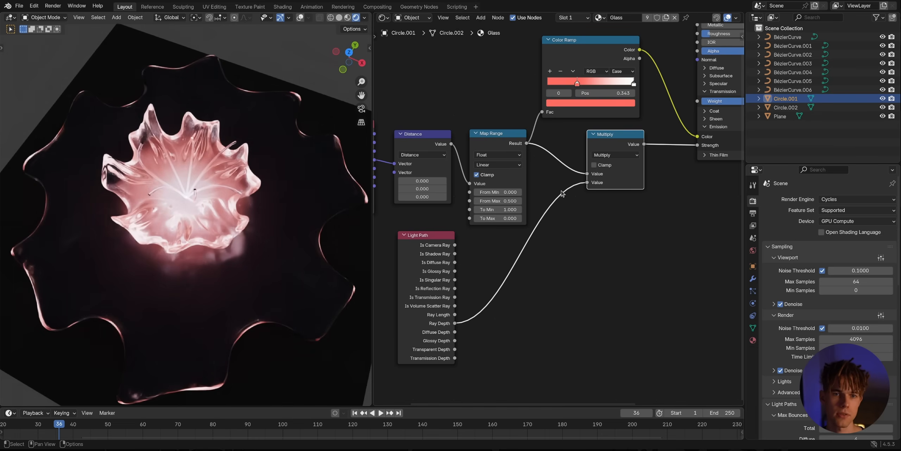
pyautogui.press('m')
pyautogui.press('m')
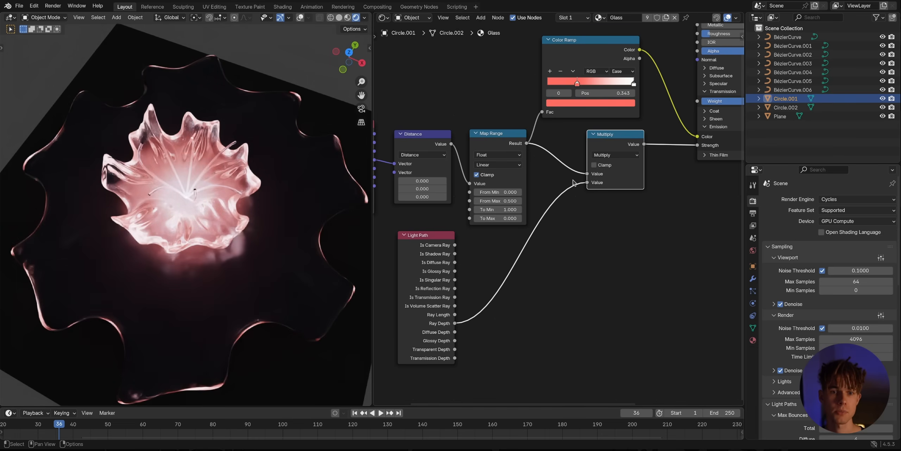
pyautogui.moveTo(275, 283); pyautogui.dragTo(272, 219, button='middle')
pyautogui.scroll(4, 268, 268)
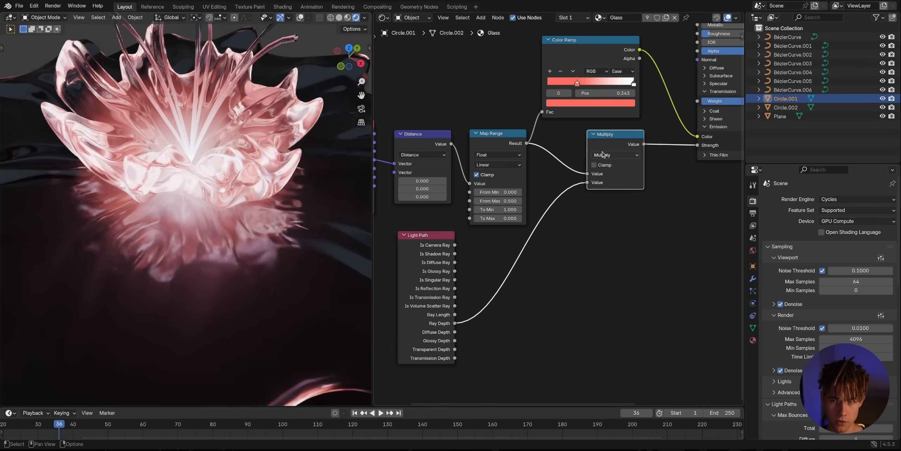
pyautogui.press('m')
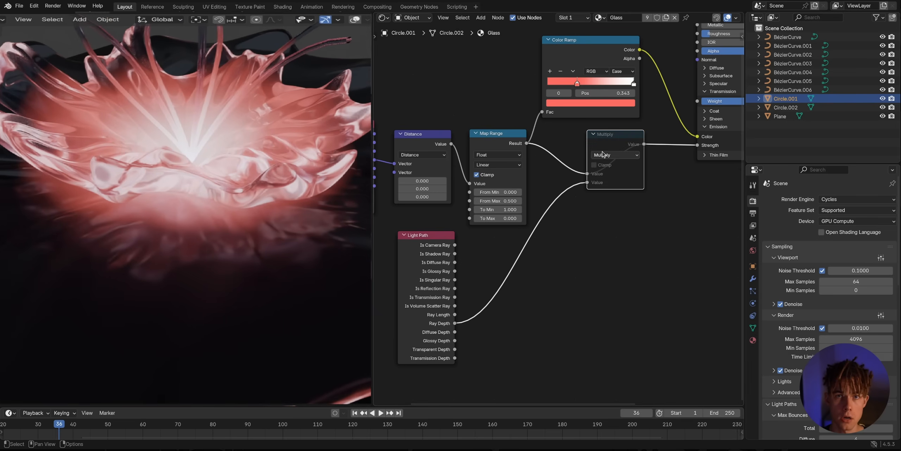
pyautogui.press('m')
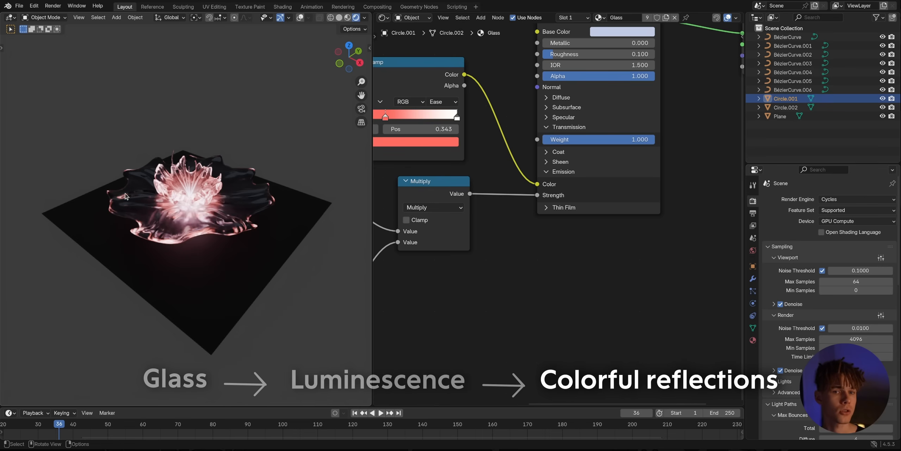
# Compare the flower render with the glass flower reference image in the Reference workspace, and return to Layout
pyautogui.scroll(4, 204, 212)
pyautogui.moveTo(203, 212); pyautogui.dragTo(186, 204, button='middle')
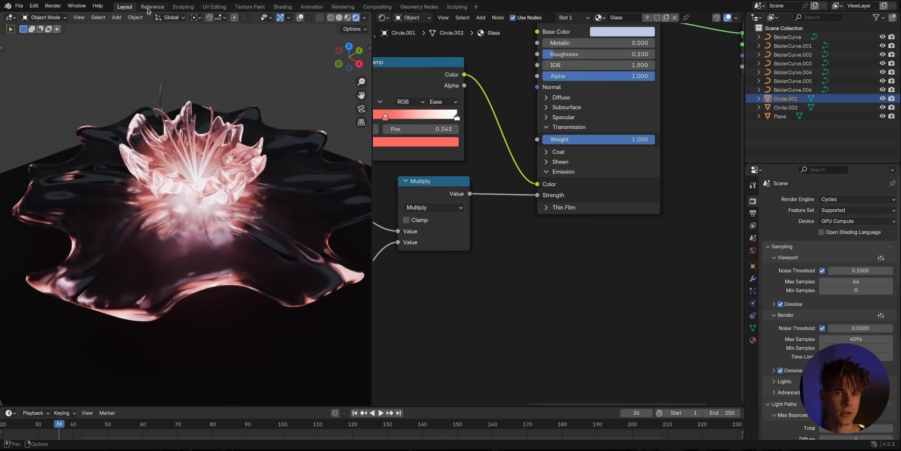
pyautogui.click(147, 9)
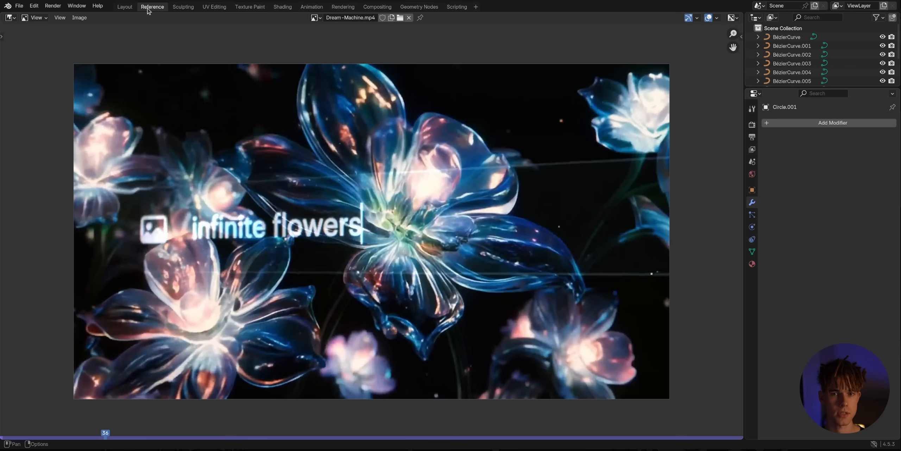
pyautogui.click(127, 7)
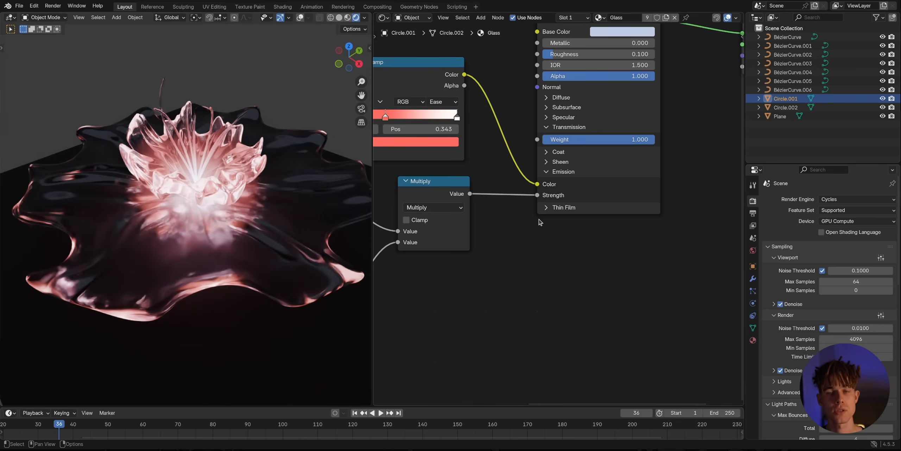
# Expand the Principled BSDF's Thin Film settings and try raising the thickness to about 13.8 nm and beyond 86 nm
pyautogui.click(544, 210)
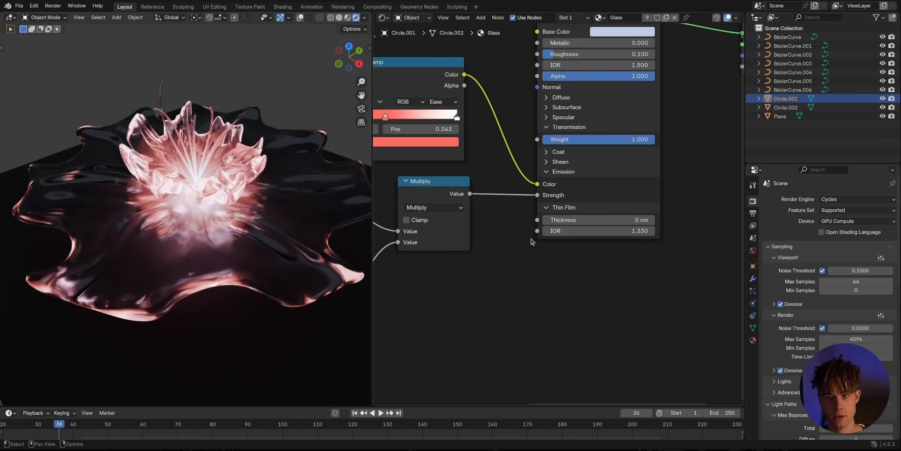
pyautogui.scroll(2, 544, 212)
pyautogui.moveTo(609, 222); pyautogui.dragTo(662, 222)
pyautogui.scroll(3, 237, 227)
pyautogui.moveTo(238, 227); pyautogui.dragTo(251, 246, button='middle')
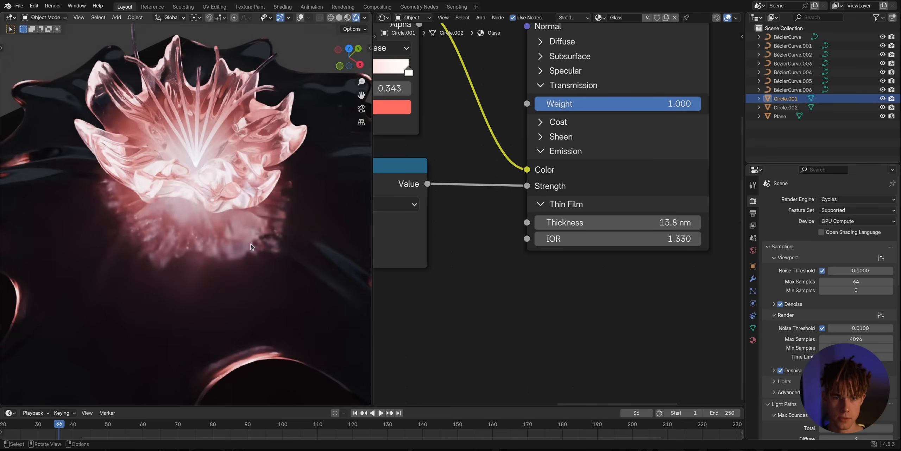
pyautogui.scroll(2, 251, 246)
pyautogui.moveTo(619, 222); pyautogui.dragTo(679, 222)
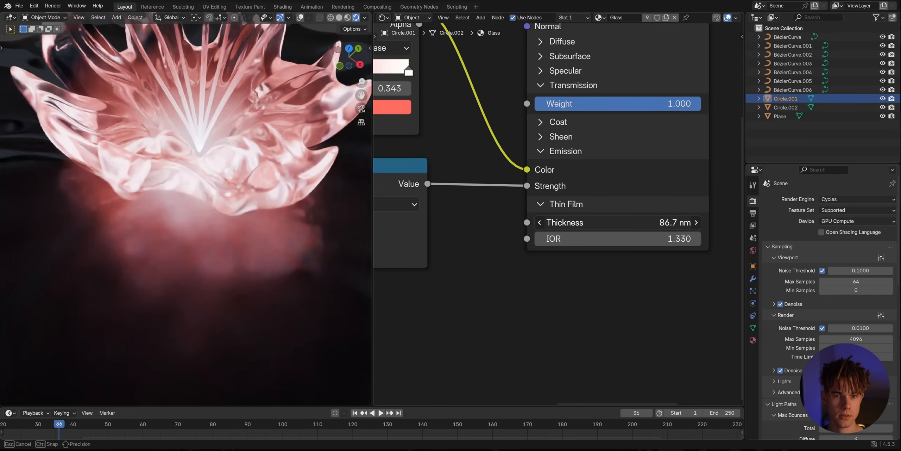
pyautogui.moveTo(680, 222); pyautogui.dragTo(697, 222)
# Reset the Thin Film thickness to 0 nm for comparison and set it to 630 nm
pyautogui.click(616, 220)
pyautogui.write('0')
pyautogui.press('Return')
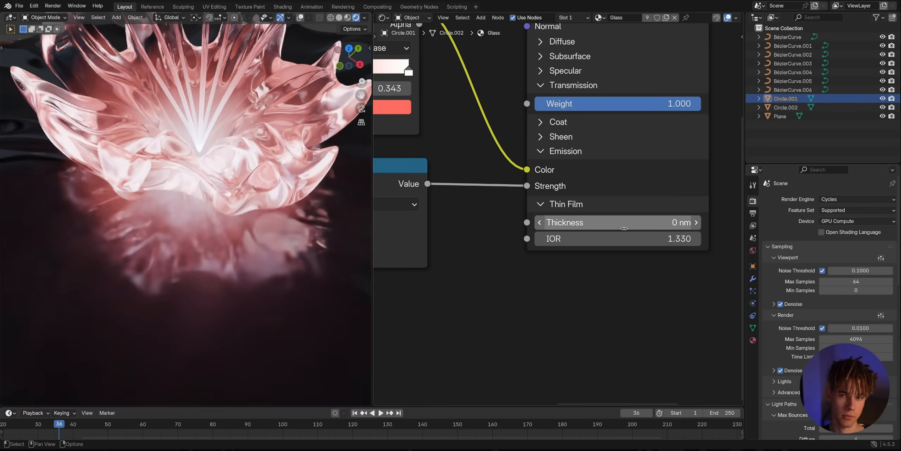
pyautogui.click(642, 218)
pyautogui.write('530')
pyautogui.press('Return')
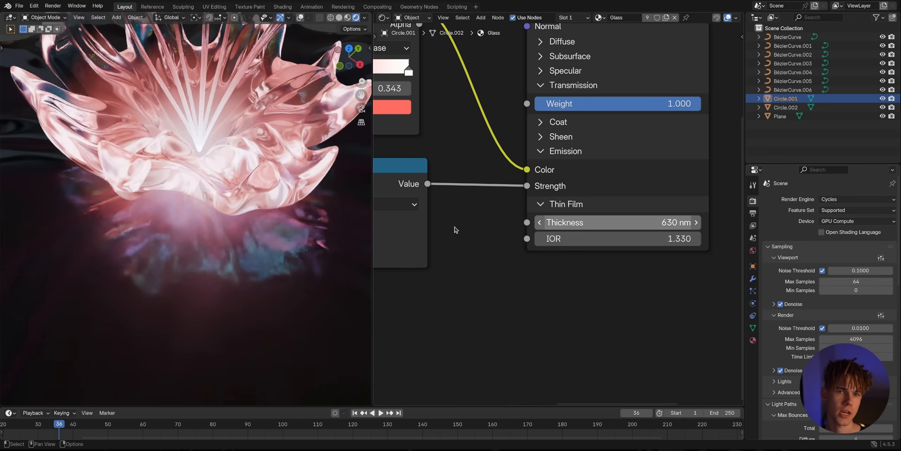
# Switch the shader editor to the World nodes and set the Background color to pure black
pyautogui.scroll(-6, 156, 242)
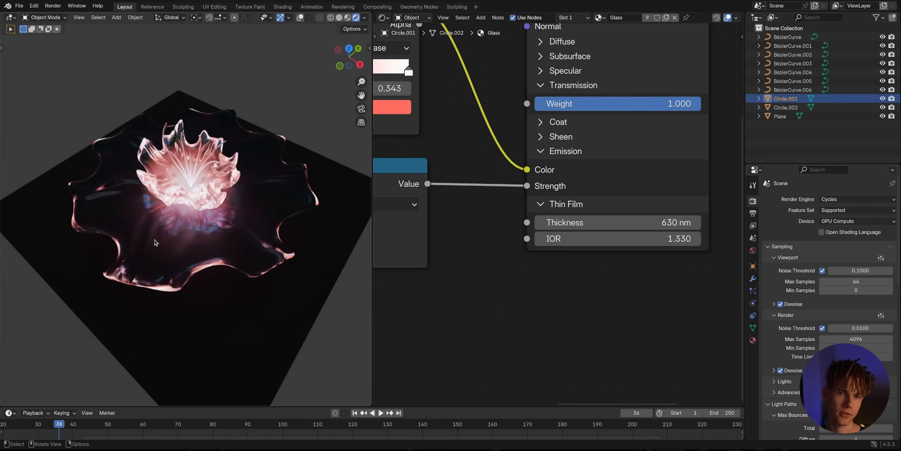
pyautogui.moveTo(197, 264); pyautogui.dragTo(217, 200, button='middle')
pyautogui.scroll(5, 218, 201)
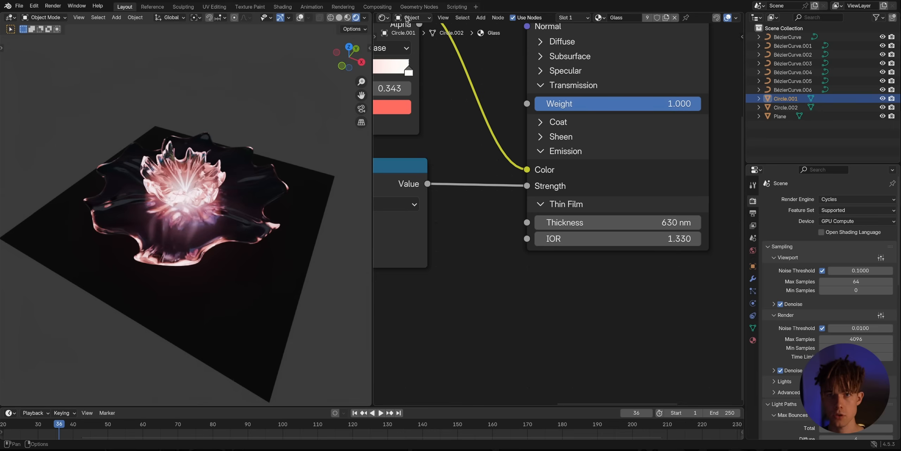
pyautogui.click(413, 18)
pyautogui.click(414, 49)
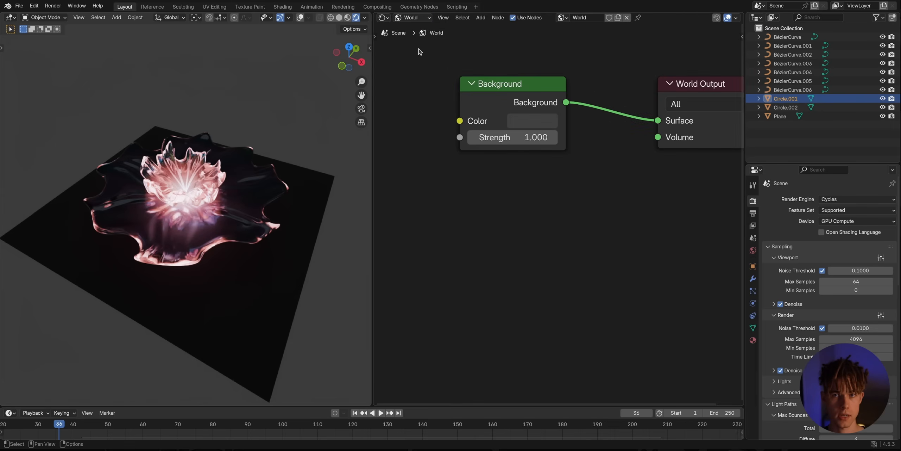
pyautogui.scroll(-1, 488, 107)
pyautogui.moveTo(488, 106); pyautogui.dragTo(531, 176, button='middle')
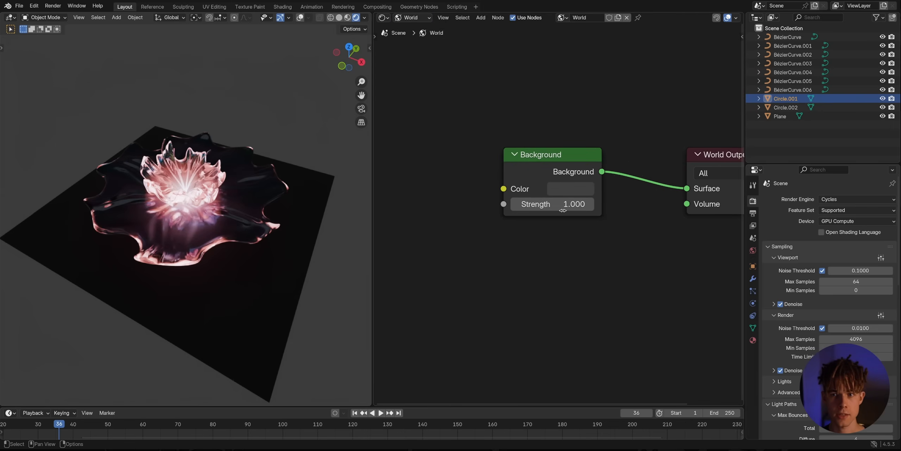
pyautogui.click(578, 190)
pyautogui.moveTo(673, 284); pyautogui.dragTo(673, 326)
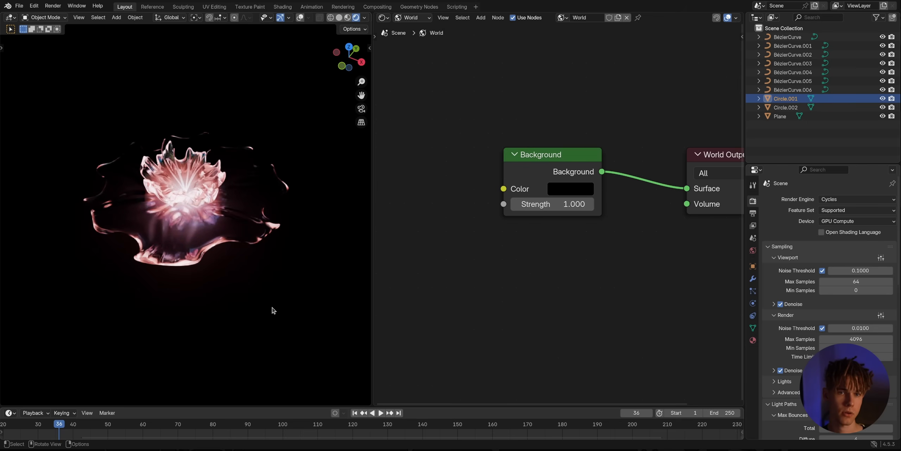
pyautogui.moveTo(177, 229); pyautogui.dragTo(187, 247, button='middle')
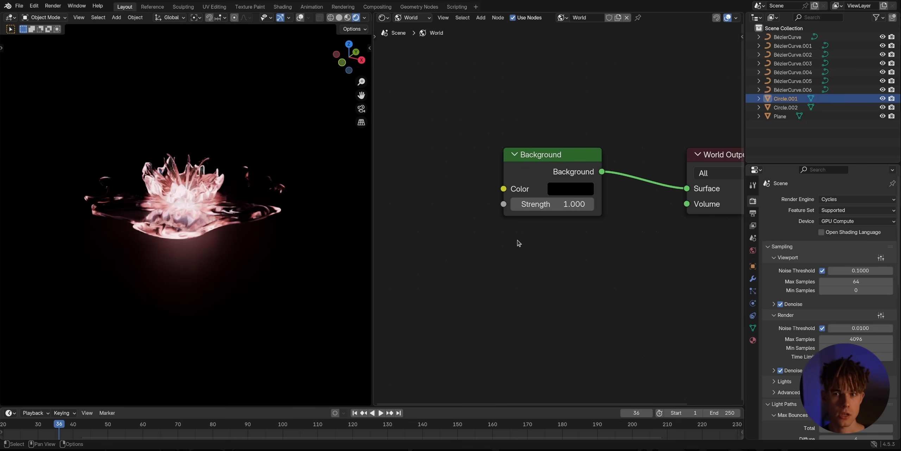
# Add a Noise Texture before the world's Background node and attach Mapping and Texture Coordinate nodes to its Vector input
pyautogui.scroll(-3, 519, 243)
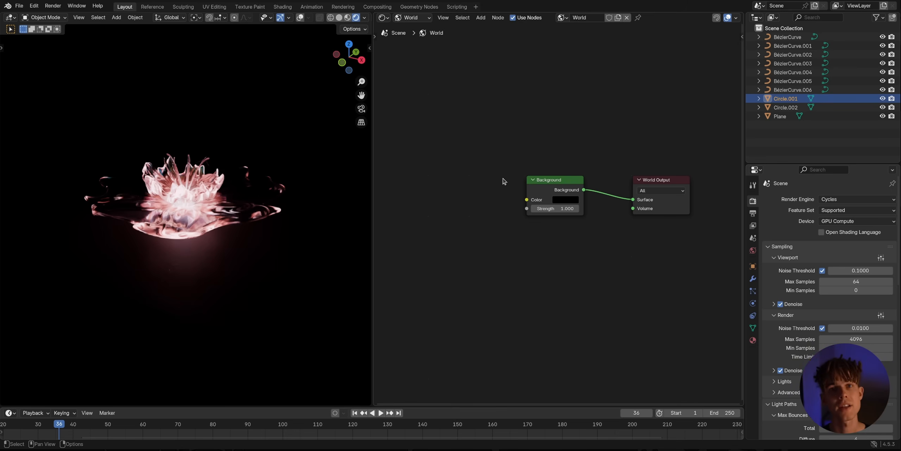
pyautogui.hotkey('shift', 'a')
pyautogui.write('noise')
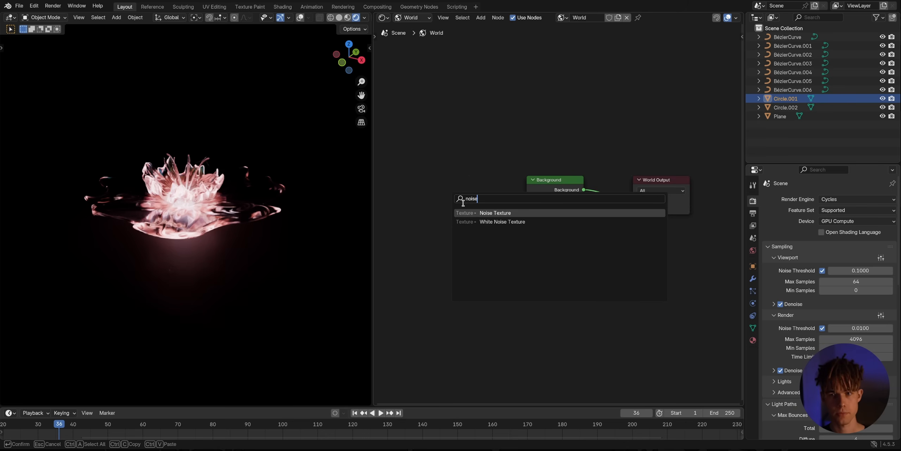
pyautogui.click(474, 212)
pyautogui.click(370, 197)
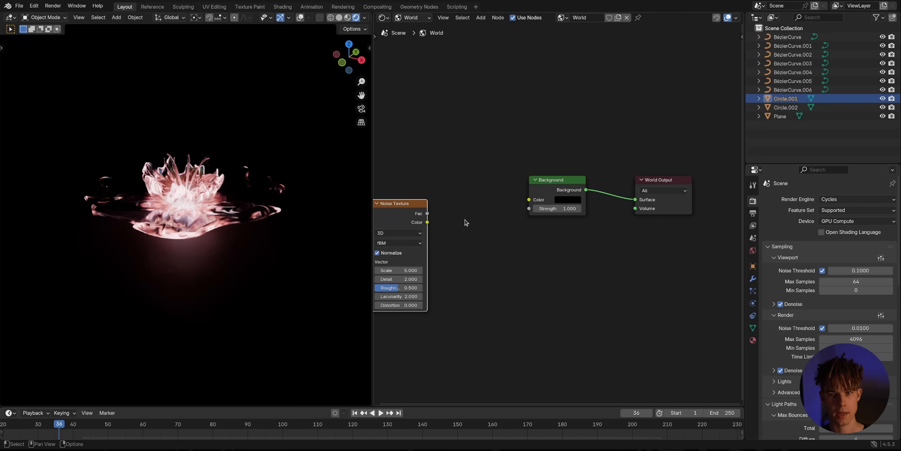
pyautogui.moveTo(447, 222); pyautogui.dragTo(605, 197, button='middle')
pyautogui.scroll(3, 595, 195)
pyautogui.moveTo(561, 179); pyautogui.dragTo(498, 193)
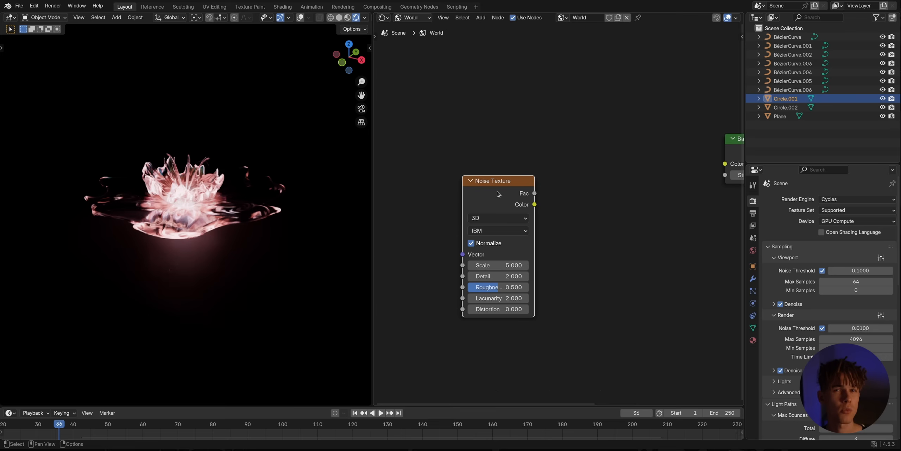
pyautogui.hotkey('ctrl', 't')
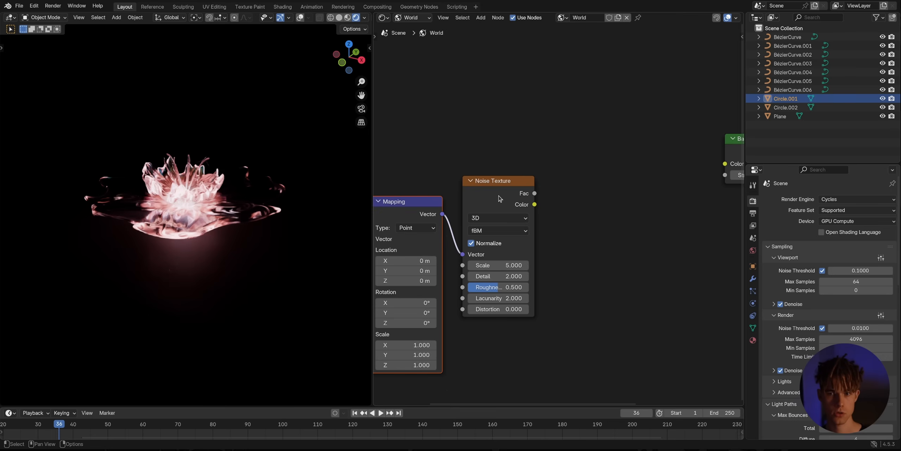
pyautogui.moveTo(567, 192); pyautogui.dragTo(456, 206, button='middle')
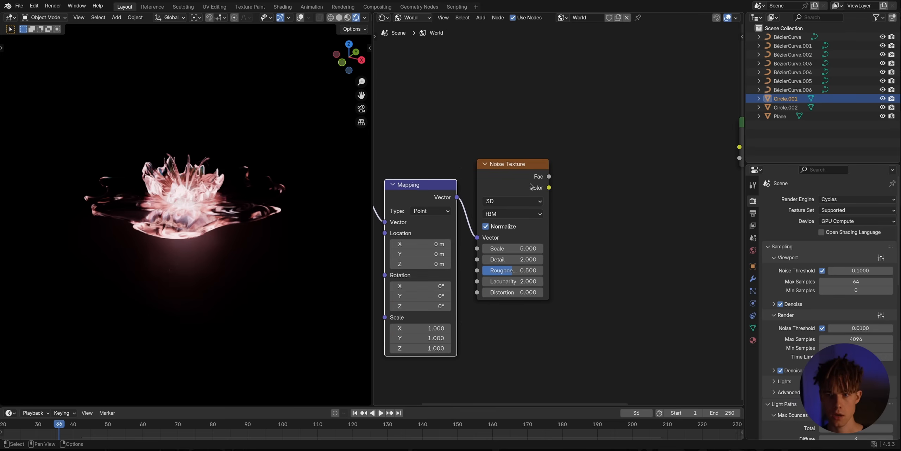
# Preview the Noise Texture's Fac output as the world background and set the noise Detail to 4
pyautogui.moveTo(549, 176); pyautogui.dragTo(739, 158)
pyautogui.scroll(-5, 209, 171)
pyautogui.moveTo(208, 170)
pyautogui.mouseDown(button='middle')
pyautogui.moveTo(287, 161)
pyautogui.moveTo(194, 169)
pyautogui.moveTo(204, 180)
pyautogui.mouseUp(button='middle')
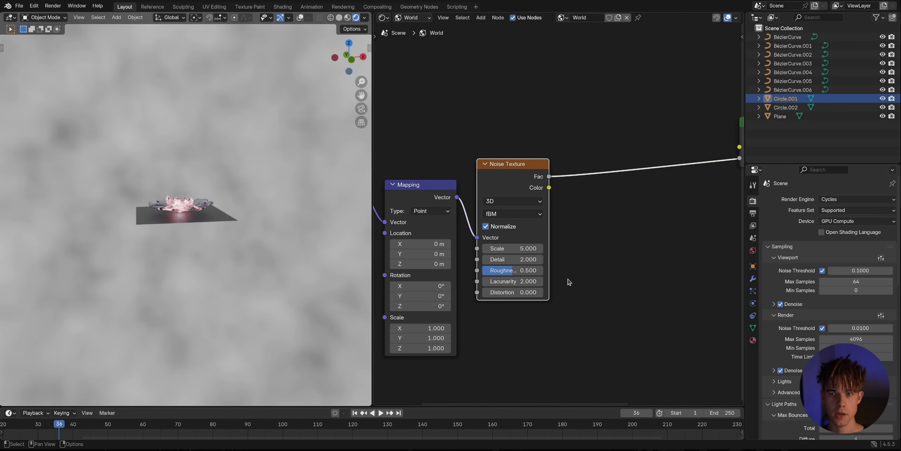
pyautogui.click(516, 260)
pyautogui.write('4')
pyautogui.press('Return')
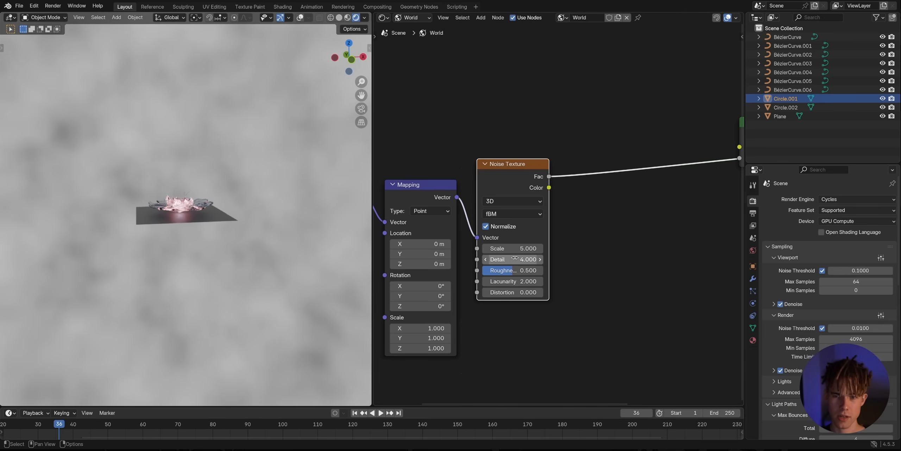
# Insert a Map Range node into the link coming out of the Noise Texture's Fac output
pyautogui.hotkey('shift', 'a')
pyautogui.write('map')
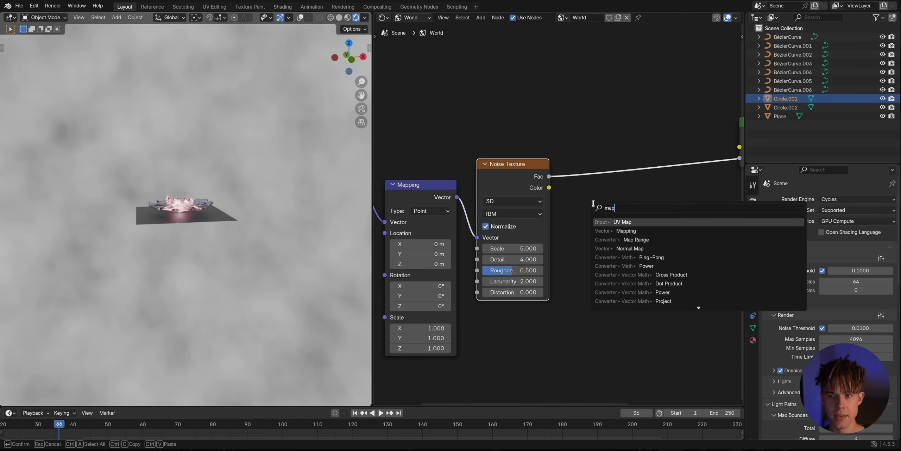
pyautogui.click(643, 239)
pyautogui.click(647, 216)
pyautogui.moveTo(649, 219); pyautogui.dragTo(528, 199, button='middle')
pyautogui.scroll(4, 539, 206)
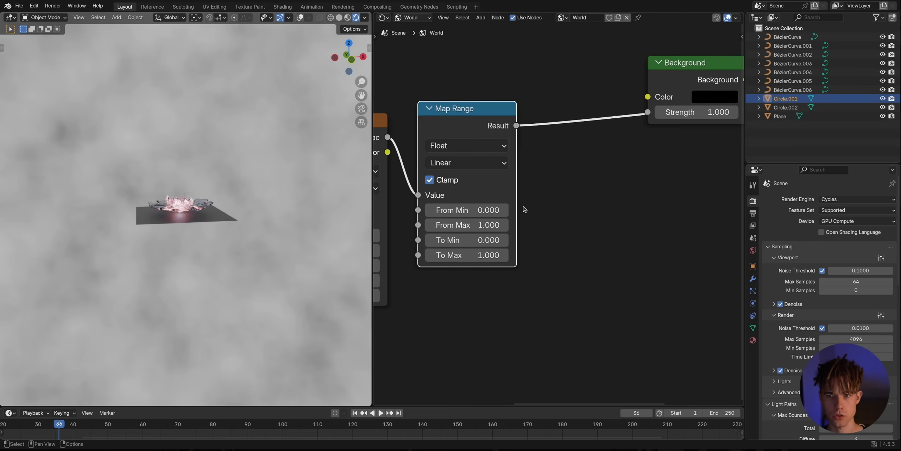
# Set the Map Range node's From Min to 0.64, From Max to 0.8 and To Max to 50
pyautogui.moveTo(471, 210); pyautogui.dragTo(488, 225)
pyautogui.moveTo(249, 242); pyautogui.dragTo(264, 220, button='middle')
pyautogui.scroll(5, 276, 288)
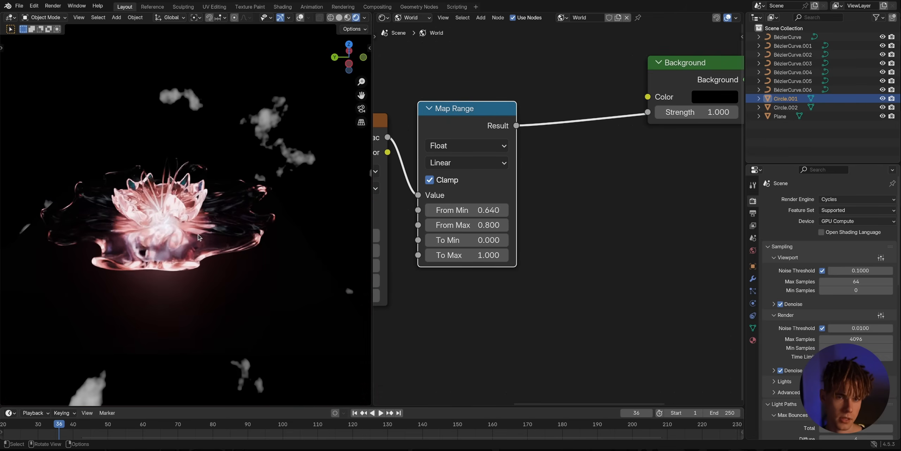
pyautogui.scroll(-1, 556, 211)
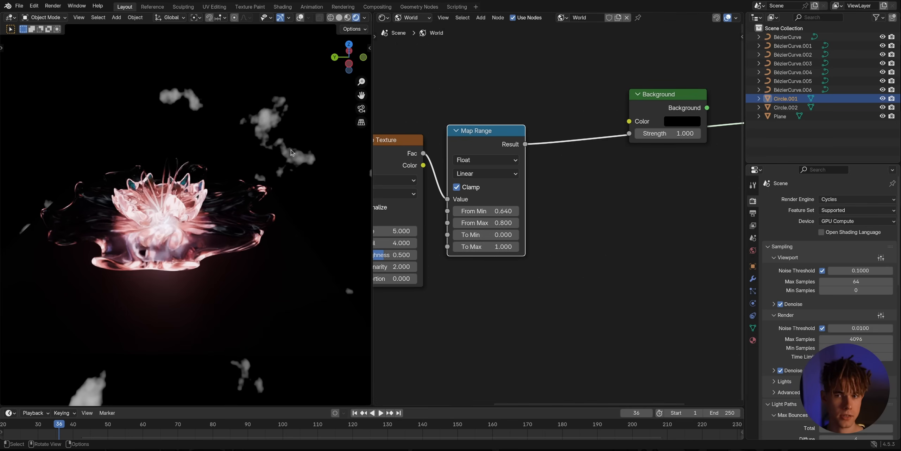
pyautogui.click(478, 250)
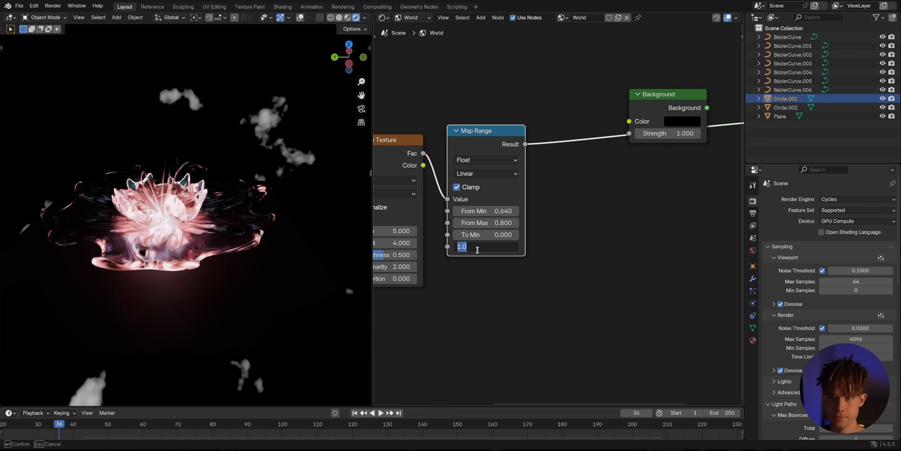
pyautogui.write('50')
pyautogui.press('Return')
pyautogui.moveTo(239, 174); pyautogui.dragTo(264, 281, button='middle')
# Hide the ground Plane in both the viewport and the render
pyautogui.click(266, 283)
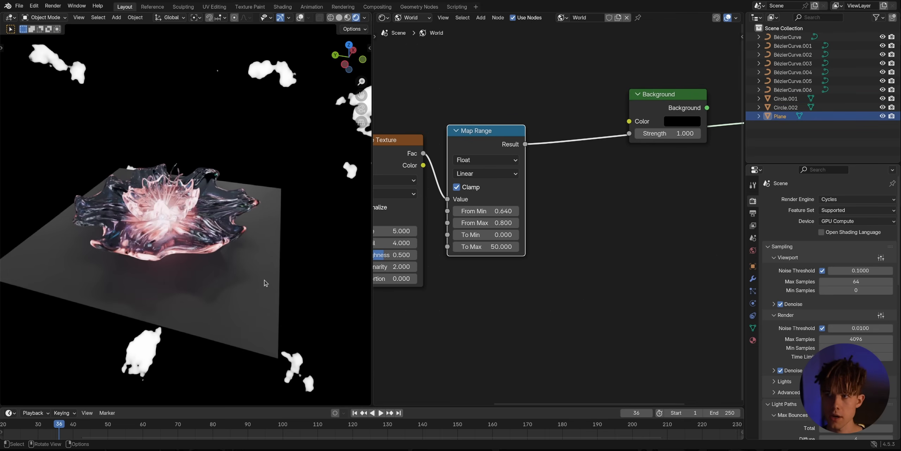
pyautogui.moveTo(883, 116); pyautogui.dragTo(891, 116)
pyautogui.moveTo(210, 252); pyautogui.dragTo(201, 238, button='middle')
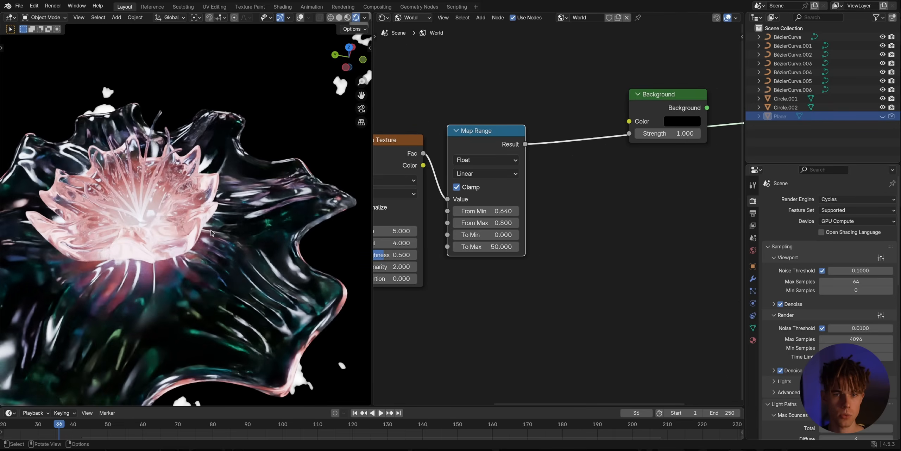
# Raise the noise Roughness to 0.7 and narrow the Map Range to From Min 0.67 and From Max 0.68
pyautogui.moveTo(463, 261); pyautogui.dragTo(559, 249, button='middle')
pyautogui.moveTo(593, 210); pyautogui.dragTo(584, 210)
pyautogui.moveTo(592, 199)
pyautogui.mouseDown()
pyautogui.moveTo(606, 199)
pyautogui.moveTo(579, 199)
pyautogui.mouseUp()
pyautogui.moveTo(224, 253); pyautogui.dragTo(190, 248, button='middle')
pyautogui.scroll(3, 190, 248)
pyautogui.moveTo(587, 199); pyautogui.dragTo(592, 199)
pyautogui.moveTo(219, 205); pyautogui.dragTo(186, 233, button='middle')
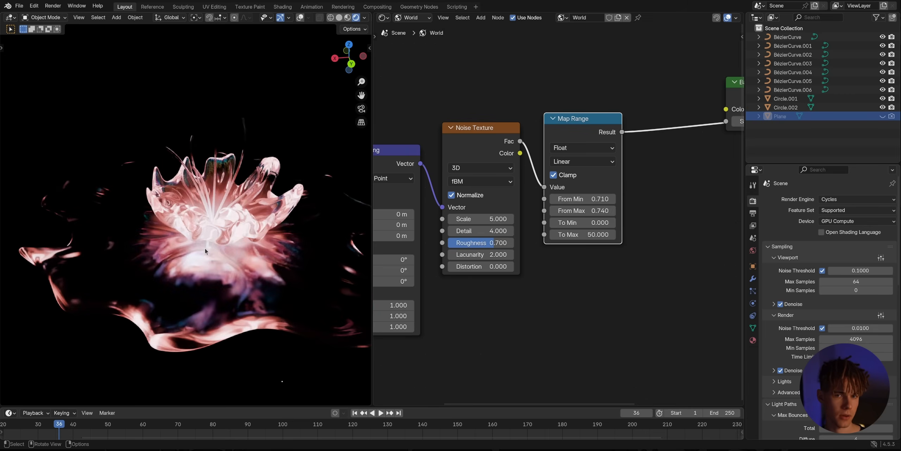
pyautogui.moveTo(204, 248); pyautogui.dragTo(276, 220, button='middle')
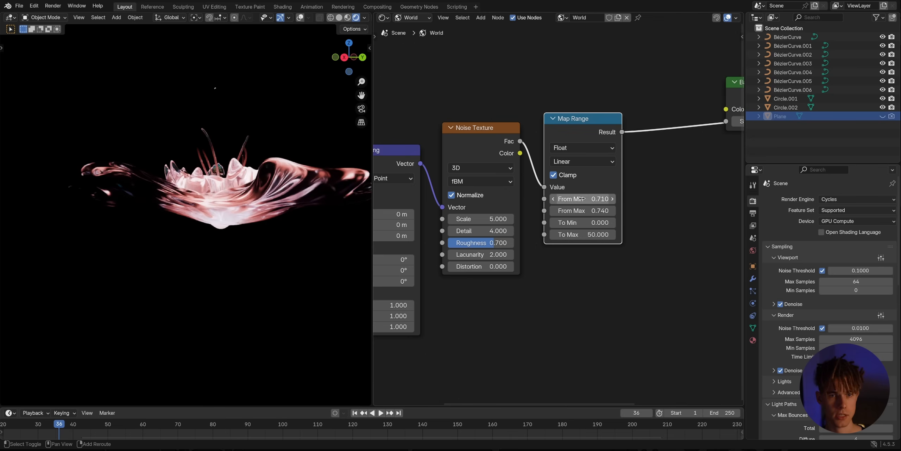
pyautogui.moveTo(211, 246); pyautogui.dragTo(193, 234, button='middle')
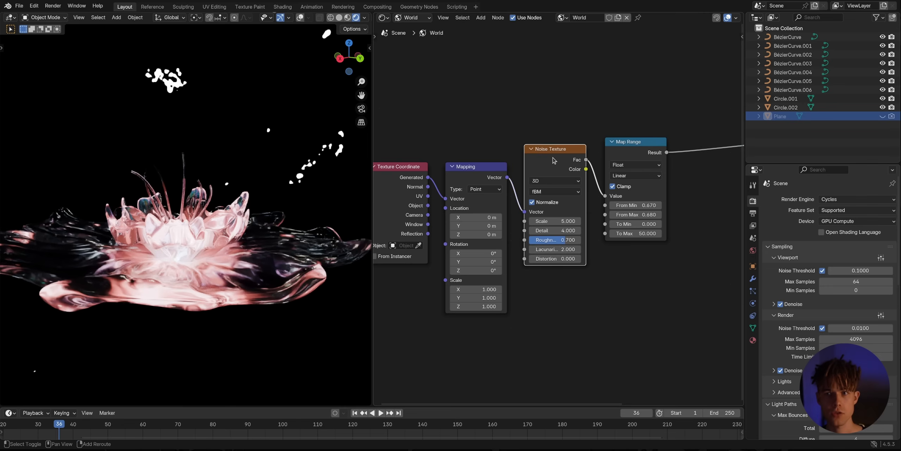
# Duplicate the Noise Texture below the original, feed it from the Mapping node's Vector output and preview its Fac as the world background
pyautogui.hotkey('shift', 'd')
pyautogui.click(552, 293)
pyautogui.moveTo(500, 206); pyautogui.dragTo(494, 159, button='middle')
pyautogui.moveTo(504, 131); pyautogui.dragTo(522, 290)
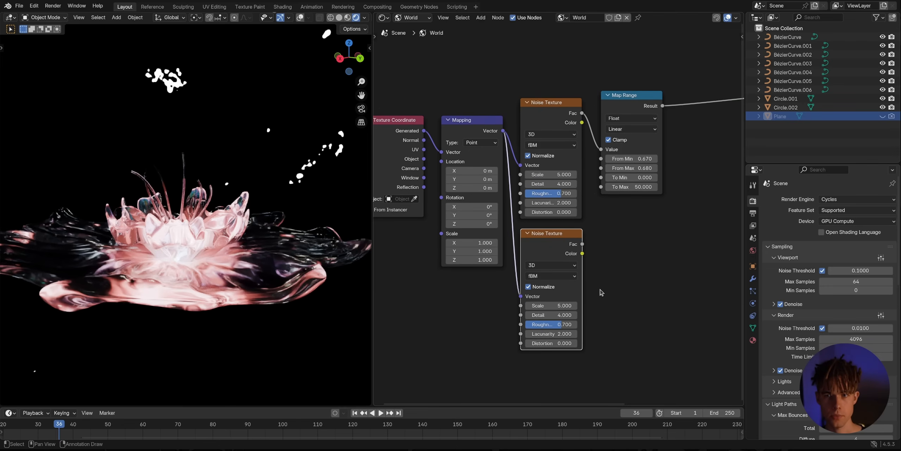
pyautogui.moveTo(600, 290); pyautogui.dragTo(527, 254, button='middle')
pyautogui.keyDown('ctrl'); pyautogui.keyDown('shift'); pyautogui.click(488, 212); pyautogui.keyUp('shift'); pyautogui.keyUp('ctrl')
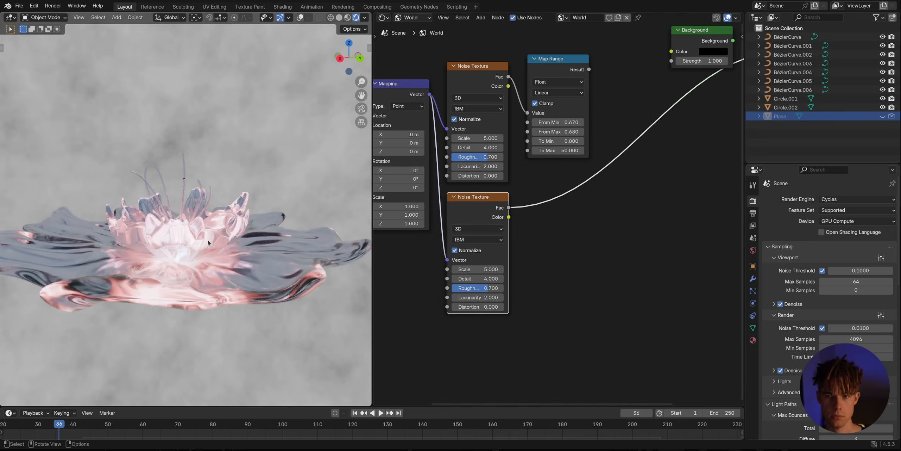
# Set the duplicated Noise Texture's Scale to 2, try a Detail of 2, and settle on a Detail of 0
pyautogui.click(476, 269)
pyautogui.write('2')
pyautogui.press('Return')
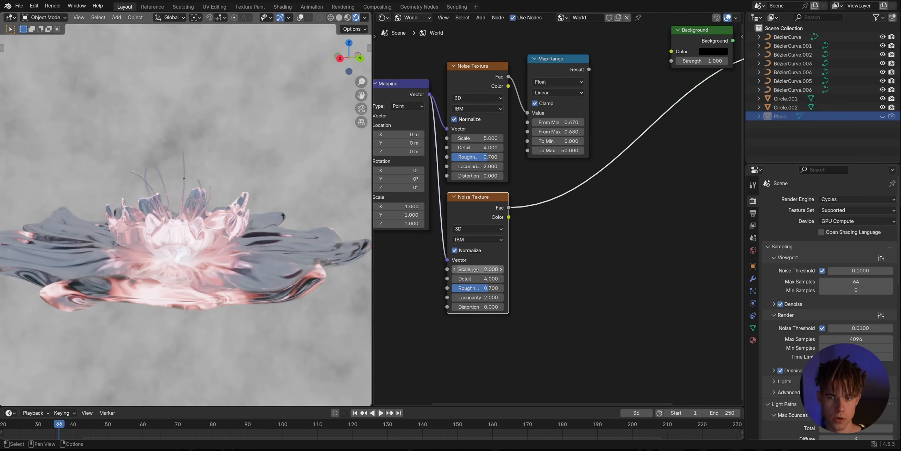
pyautogui.moveTo(193, 256); pyautogui.dragTo(165, 251, button='middle')
pyautogui.click(484, 279)
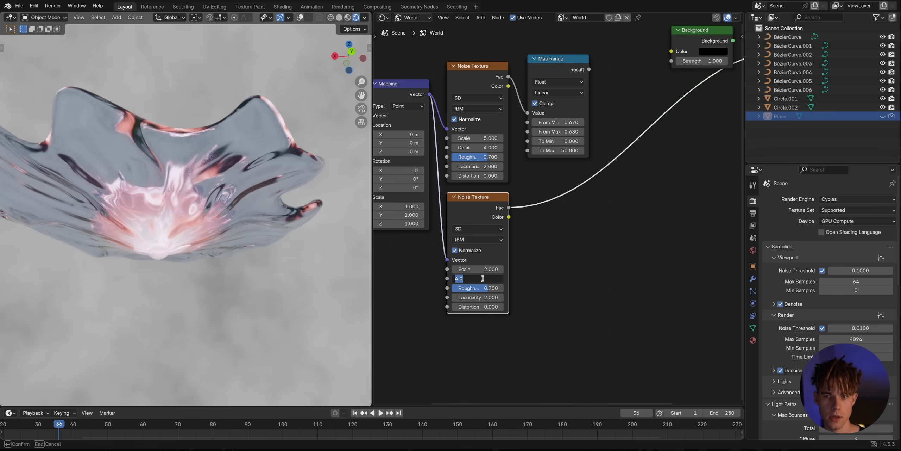
pyautogui.write('2')
pyautogui.press('Return')
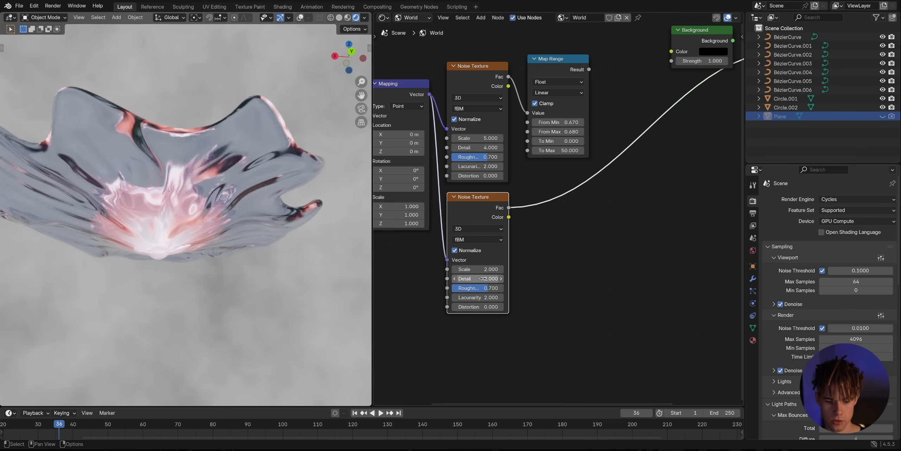
pyautogui.moveTo(293, 212); pyautogui.dragTo(234, 212, button='middle')
pyautogui.click(484, 279)
pyautogui.write('0')
pyautogui.press('Return')
pyautogui.moveTo(256, 252); pyautogui.dragTo(233, 229, button='middle')
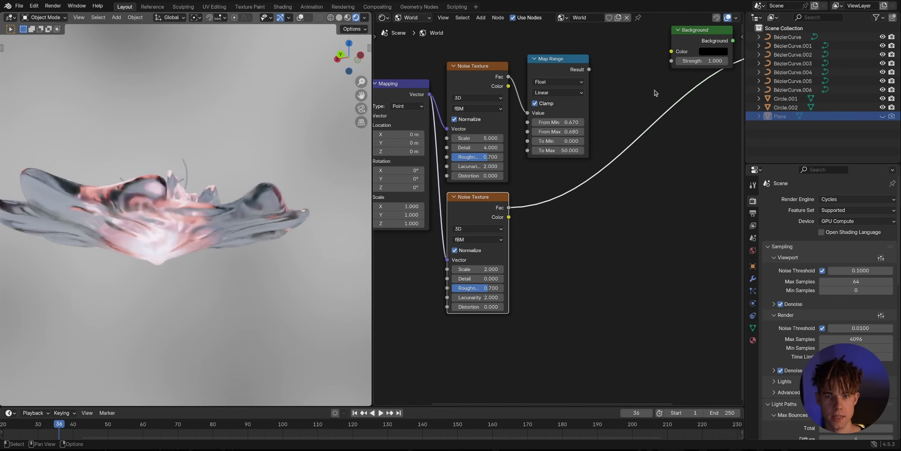
# Insert a Color Ramp after the lower Noise Texture and move its black stop to position 0.289
pyautogui.moveTo(656, 100); pyautogui.dragTo(625, 140, button='middle')
pyautogui.hotkey('shift', 'a')
pyautogui.write('color')
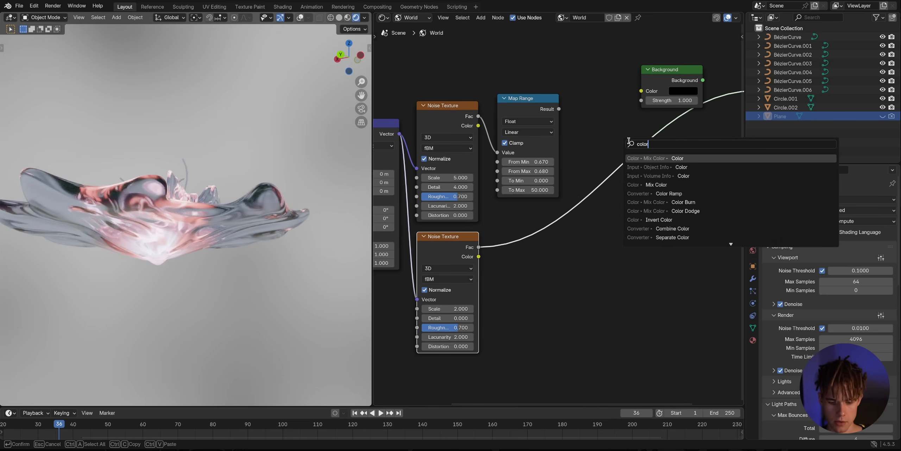
pyautogui.click(669, 193)
pyautogui.click(549, 229)
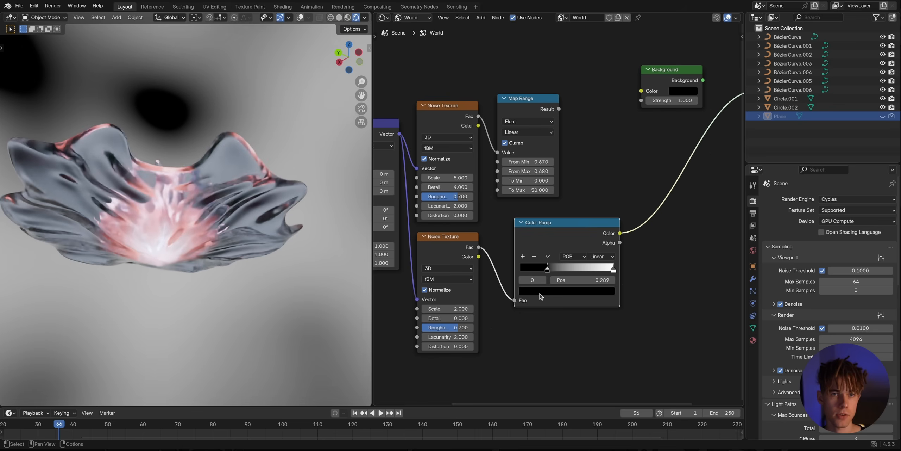
# Check the colors of the glass flower image in the Reference workspace and return to the Color Ramp in Layout
pyautogui.click(155, 8)
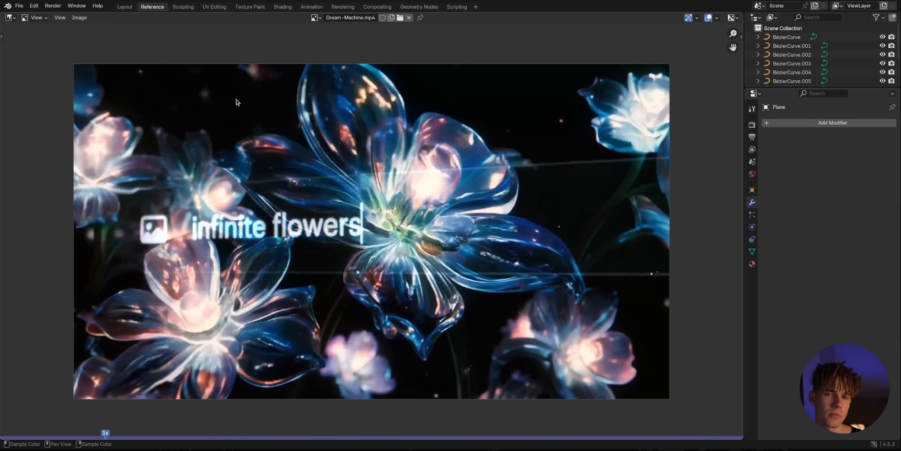
pyautogui.click(124, 7)
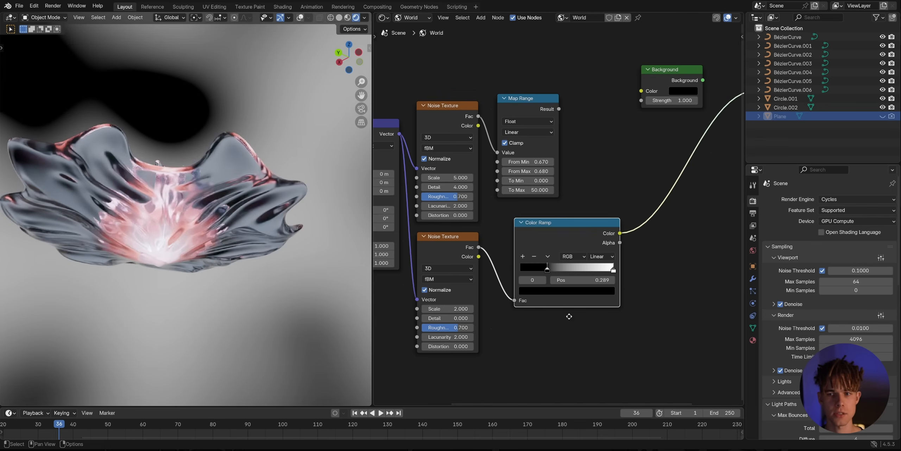
pyautogui.scroll(2, 568, 313)
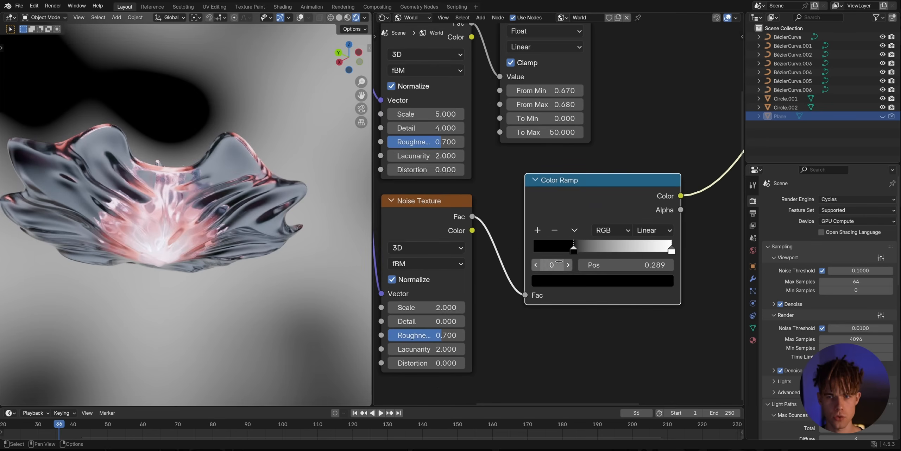
# Color the Color Ramp's first stop saturated blue and its last stop bright red
pyautogui.click(571, 279)
pyautogui.moveTo(651, 151); pyautogui.dragTo(649, 70)
pyautogui.moveTo(631, 101); pyautogui.dragTo(625, 86)
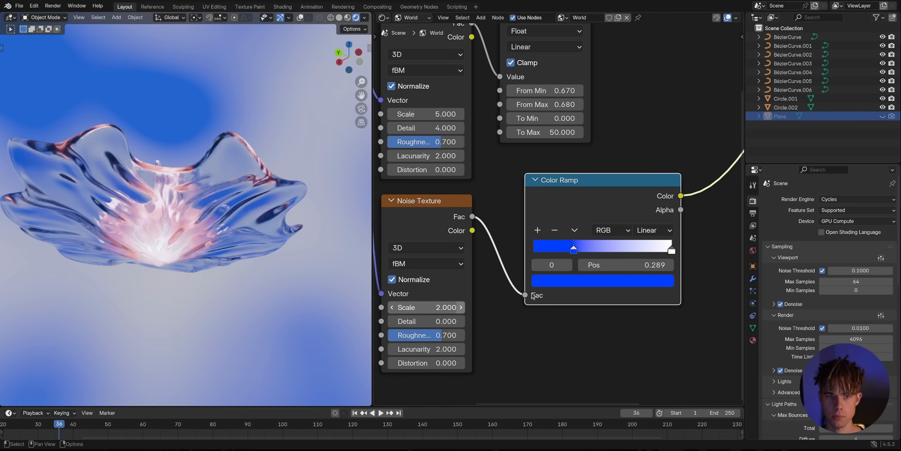
pyautogui.click(570, 264)
pyautogui.click(580, 277)
pyautogui.moveTo(590, 127); pyautogui.dragTo(595, 169)
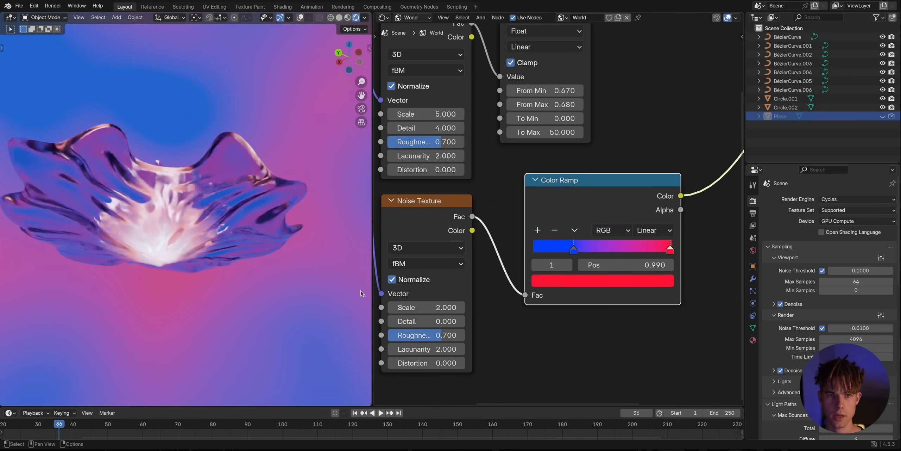
# Insert a Mix Color node before the World Output and feed its Factor from the Map Range Result
pyautogui.scroll(-5, 278, 257)
pyautogui.moveTo(243, 250); pyautogui.dragTo(28, 347, button='middle')
pyautogui.scroll(4, 281, 290)
pyautogui.scroll(-3, 630, 176)
pyautogui.moveTo(628, 173); pyautogui.dragTo(564, 222, button='middle')
pyautogui.scroll(2, 564, 222)
pyautogui.click(467, 217)
pyautogui.scroll(1, 559, 213)
pyautogui.hotkey('shift', 'a')
pyautogui.click(585, 161)
pyautogui.write('mix')
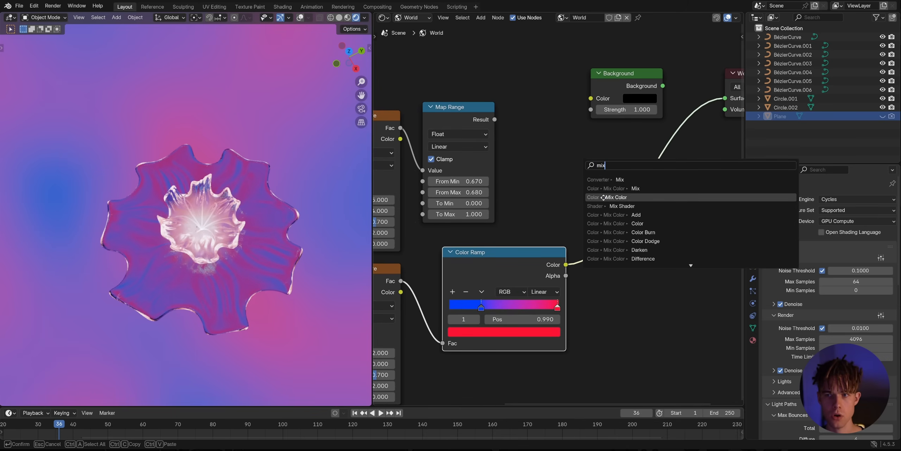
pyautogui.click(604, 197)
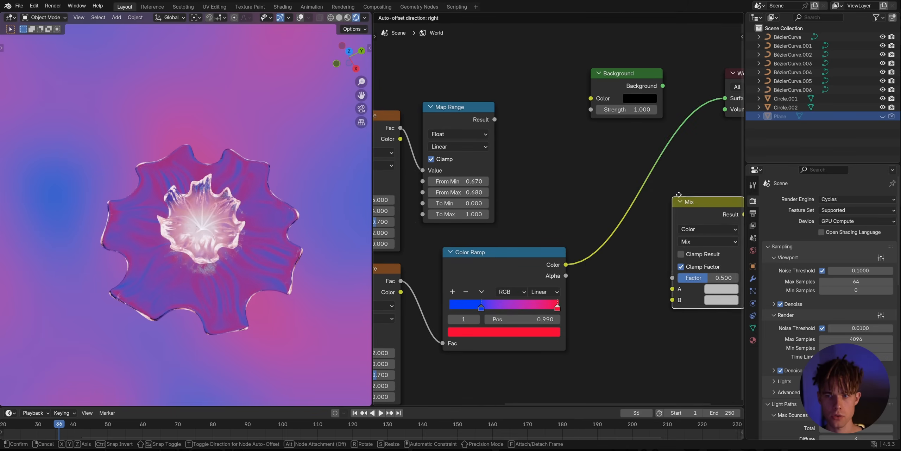
pyautogui.click(555, 133)
pyautogui.moveTo(496, 120); pyautogui.dragTo(619, 214)
pyautogui.scroll(2, 593, 210)
pyautogui.click(594, 213)
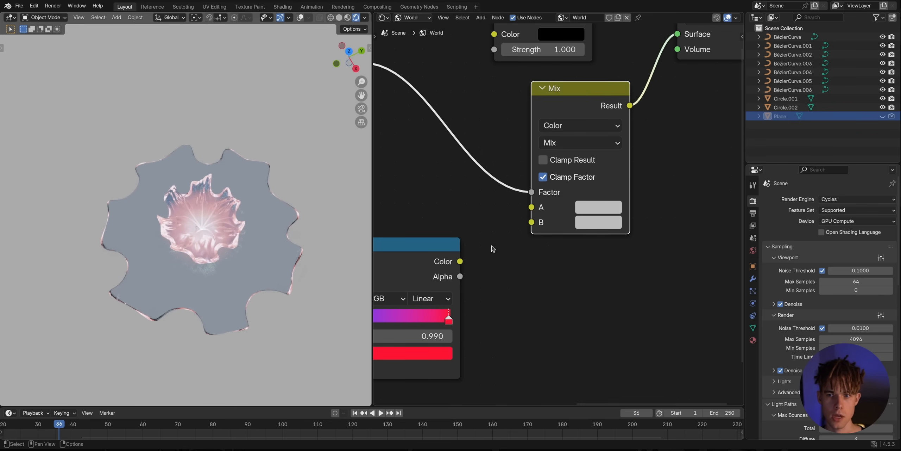
# Set the Mix node's A color to black and connect the Color Ramp's Color to B
pyautogui.click(609, 210)
pyautogui.moveTo(703, 262); pyautogui.dragTo(703, 330)
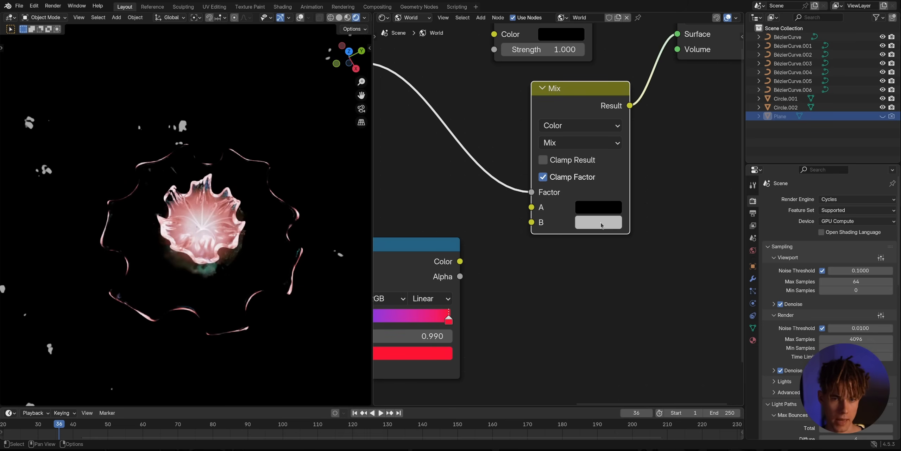
pyautogui.moveTo(460, 261); pyautogui.dragTo(532, 222)
# Tighten the Color Ramp's blend by moving the red stop toward the middle and the blue stop to 0.386
pyautogui.moveTo(197, 226); pyautogui.dragTo(91, 193, button='middle')
pyautogui.moveTo(433, 223); pyautogui.dragTo(609, 204, button='middle')
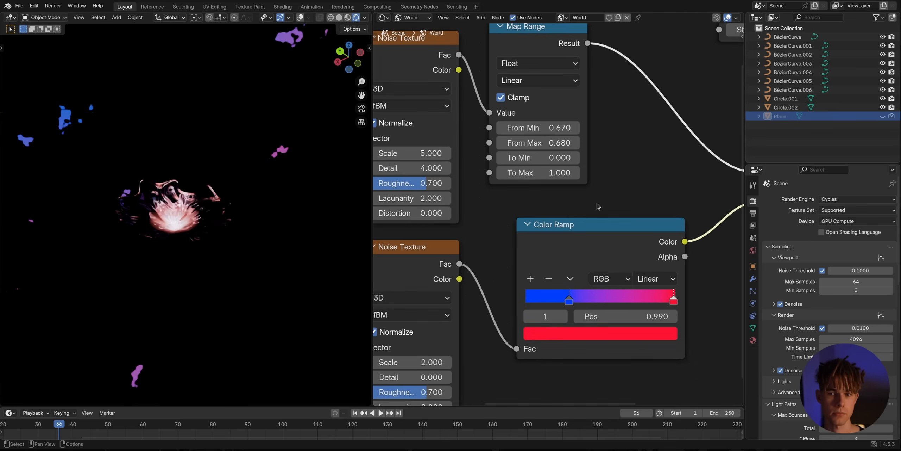
pyautogui.moveTo(617, 299); pyautogui.dragTo(583, 300)
pyautogui.moveTo(160, 215); pyautogui.dragTo(254, 206, button='middle')
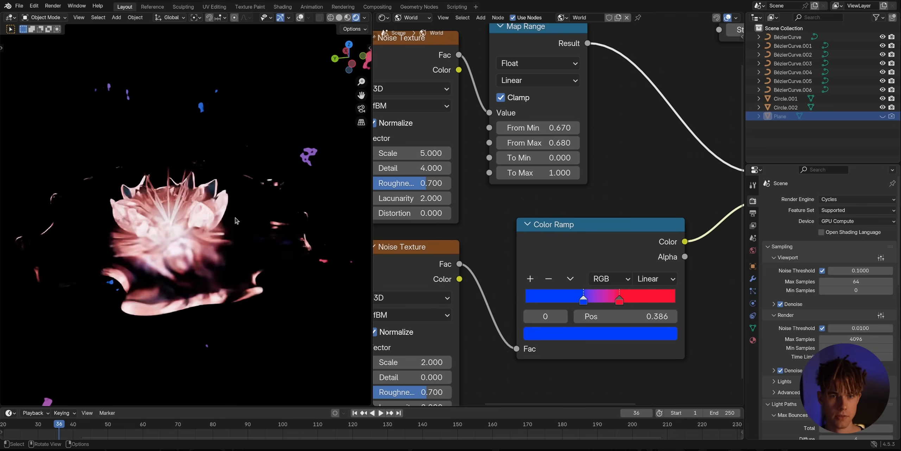
pyautogui.scroll(3, 254, 206)
pyautogui.scroll(-4, 585, 215)
pyautogui.scroll(-3, 584, 215)
# Route the Mix Result through the Background node into the World Output's Surface and set the Background Strength to 50
pyautogui.moveTo(706, 168); pyautogui.dragTo(543, 219, button='middle')
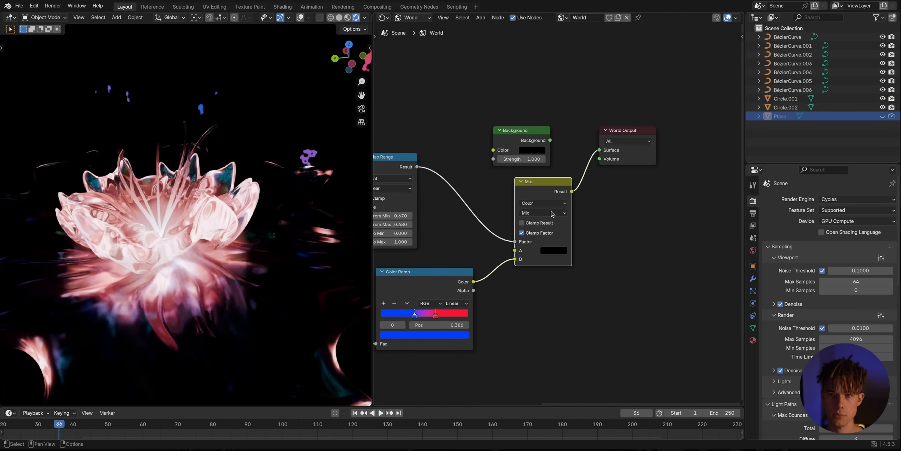
pyautogui.scroll(2, 630, 190)
pyautogui.moveTo(550, 192); pyautogui.dragTo(443, 135)
pyautogui.moveTo(516, 127); pyautogui.dragTo(644, 126)
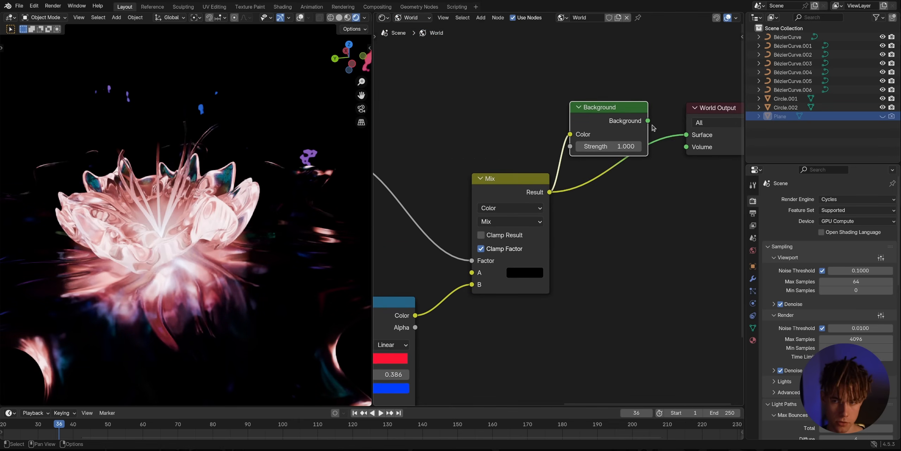
pyautogui.scroll(-1, 598, 204)
pyautogui.moveTo(582, 189); pyautogui.dragTo(496, 210, button='middle')
pyautogui.moveTo(542, 161); pyautogui.dragTo(572, 172)
pyautogui.doubleClick(511, 181)
pyautogui.write('50')
pyautogui.press('Return')
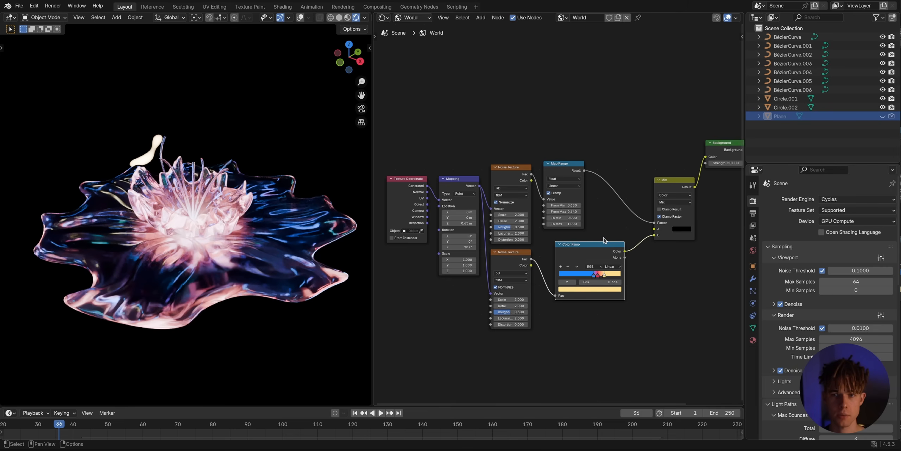
# Review the full world node tree in a widened editor, then inspect the flower's reflections from above
pyautogui.scroll(3, 604, 240)
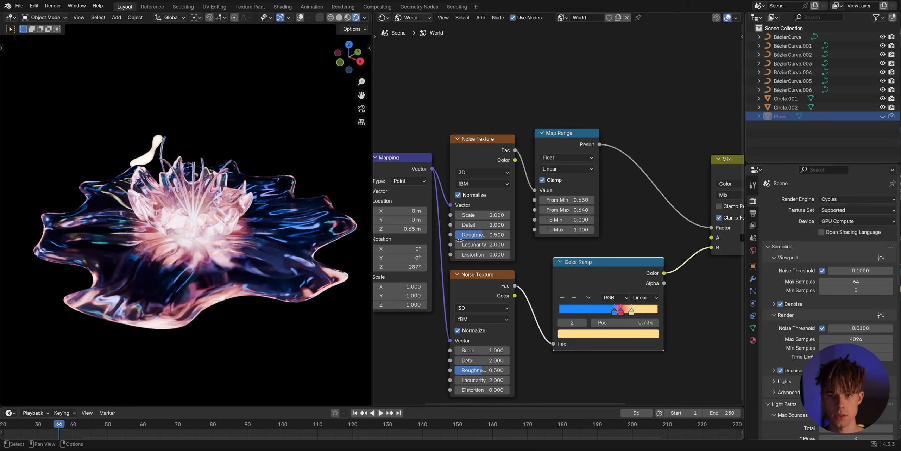
pyautogui.moveTo(372, 247); pyautogui.dragTo(109, 246)
pyautogui.scroll(2, 532, 213)
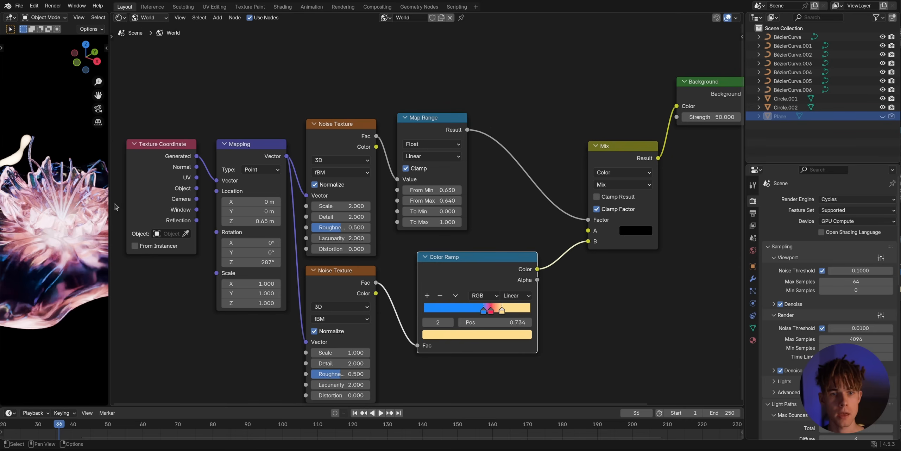
pyautogui.moveTo(110, 204); pyautogui.dragTo(396, 234)
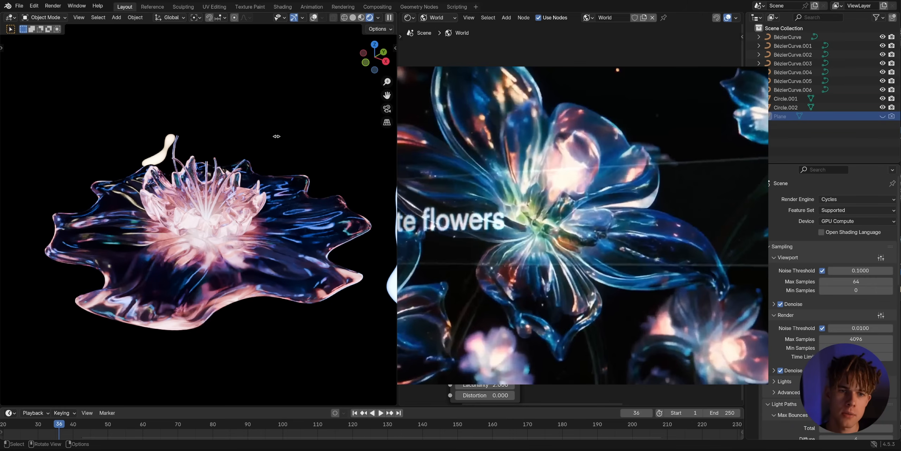
pyautogui.moveTo(267, 174); pyautogui.dragTo(218, 169, button='middle')
pyautogui.moveTo(196, 270); pyautogui.dragTo(150, 292, button='middle')
# Switch the Shader Editor to the flower's Glass material and add a Noise Texture above the Map Range node
pyautogui.click(438, 18)
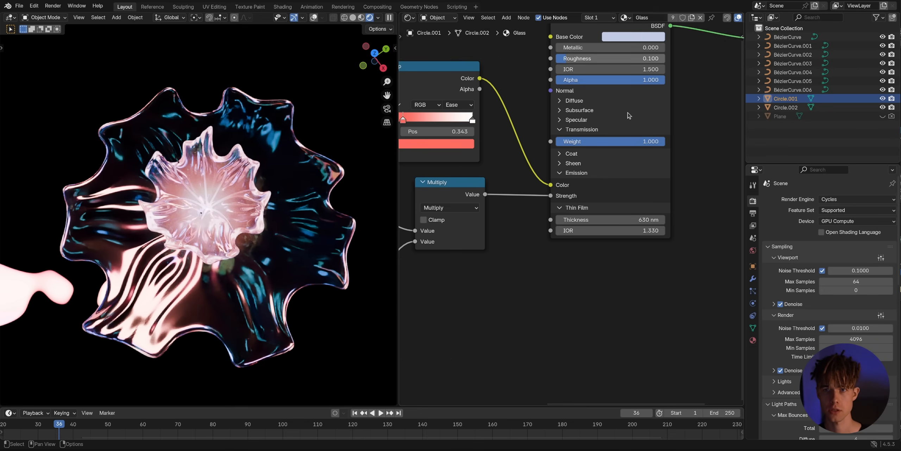
pyautogui.scroll(-4, 562, 227)
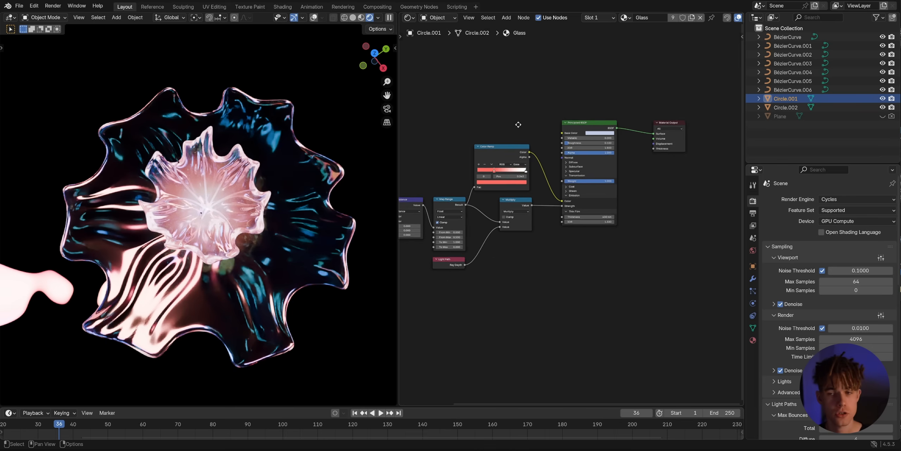
pyautogui.moveTo(518, 125); pyautogui.dragTo(570, 142, button='middle')
pyautogui.scroll(5, 561, 143)
pyautogui.moveTo(477, 108); pyautogui.dragTo(553, 146, button='middle')
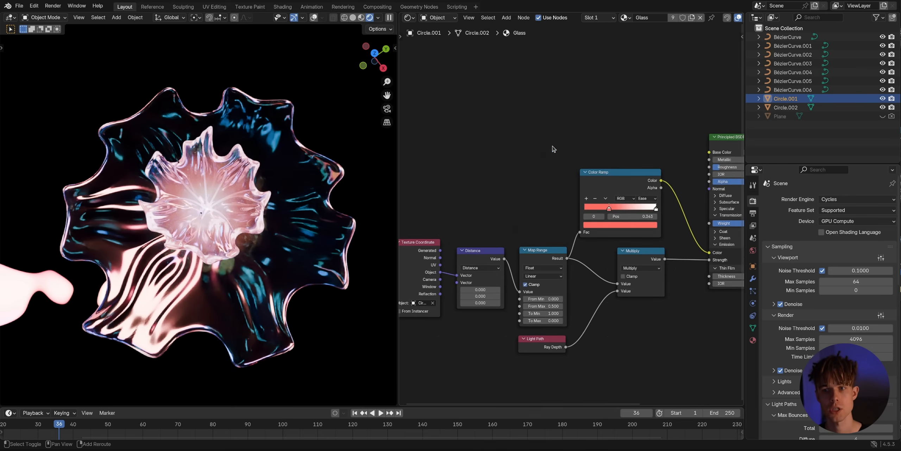
pyautogui.hotkey('shift', 'a')
pyautogui.click(552, 146)
pyautogui.write('noise')
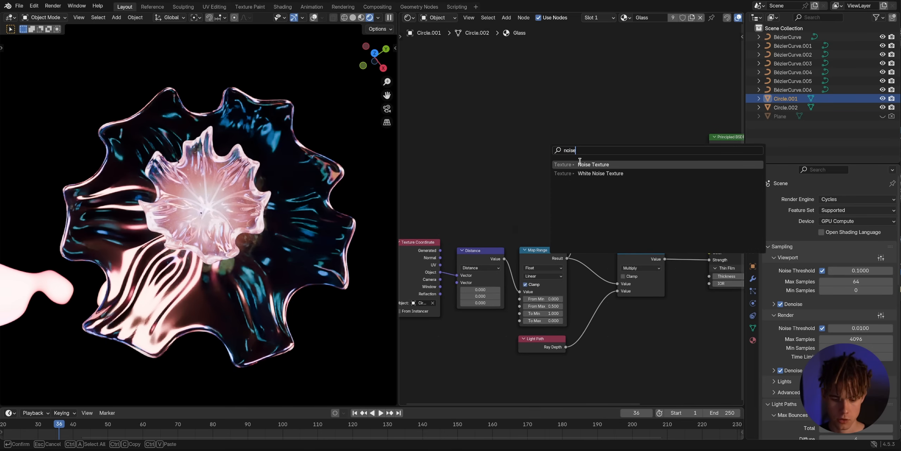
pyautogui.click(580, 161)
pyautogui.click(535, 145)
# Add a Bump node beside the Noise Texture and connect the noise Fac to its Height
pyautogui.scroll(1, 535, 144)
pyautogui.moveTo(544, 112); pyautogui.dragTo(440, 131, button='middle')
pyautogui.moveTo(439, 131); pyautogui.dragTo(515, 138)
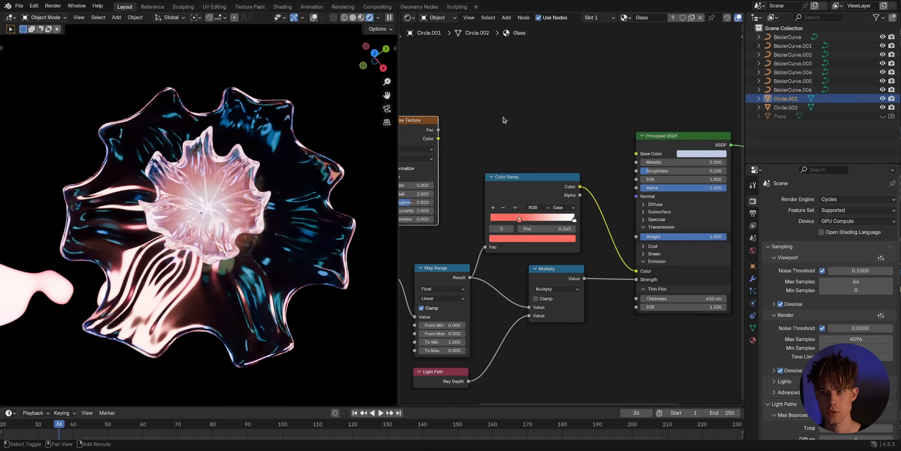
pyautogui.hotkey('shift', 'a')
pyautogui.write('bump')
pyautogui.click(569, 139)
pyautogui.click(476, 96)
pyautogui.moveTo(438, 138); pyautogui.dragTo(478, 155)
pyautogui.moveTo(528, 147); pyautogui.dragTo(629, 185, button='middle')
pyautogui.scroll(6, 629, 184)
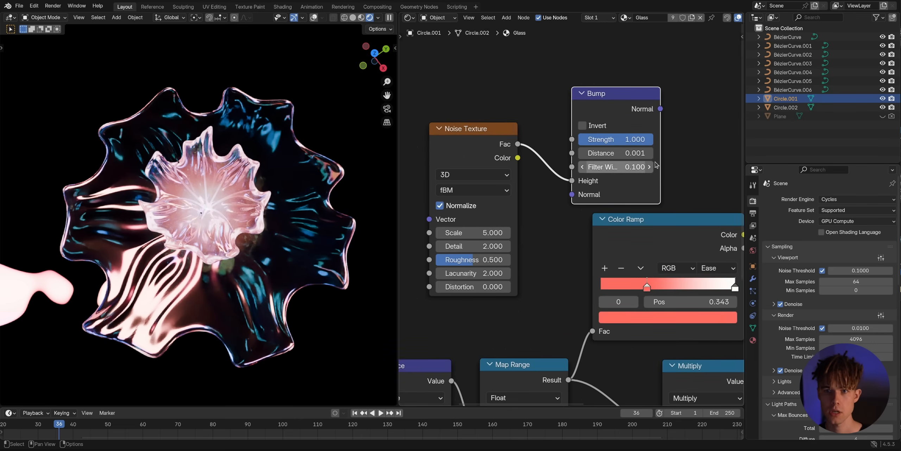
# Preview the Bump node's Normal output directly on the flower
pyautogui.moveTo(669, 155); pyautogui.dragTo(527, 140, button='middle')
pyautogui.scroll(-3, 521, 135)
pyautogui.keyDown('ctrl'); pyautogui.keyDown('shift'); pyautogui.click(503, 120); pyautogui.keyUp('shift'); pyautogui.keyUp('ctrl')
pyautogui.moveTo(282, 208); pyautogui.dragTo(335, 165, button='middle')
# Set the Bump Distance to 0.081 and the Noise Texture's Scale to 10.8
pyautogui.moveTo(495, 159); pyautogui.dragTo(603, 145, button='middle')
pyautogui.scroll(3, 603, 144)
pyautogui.moveTo(602, 147); pyautogui.dragTo(633, 147)
pyautogui.moveTo(296, 212); pyautogui.dragTo(285, 230, button='middle')
pyautogui.scroll(1, 260, 253)
pyautogui.scroll(1, 267, 242)
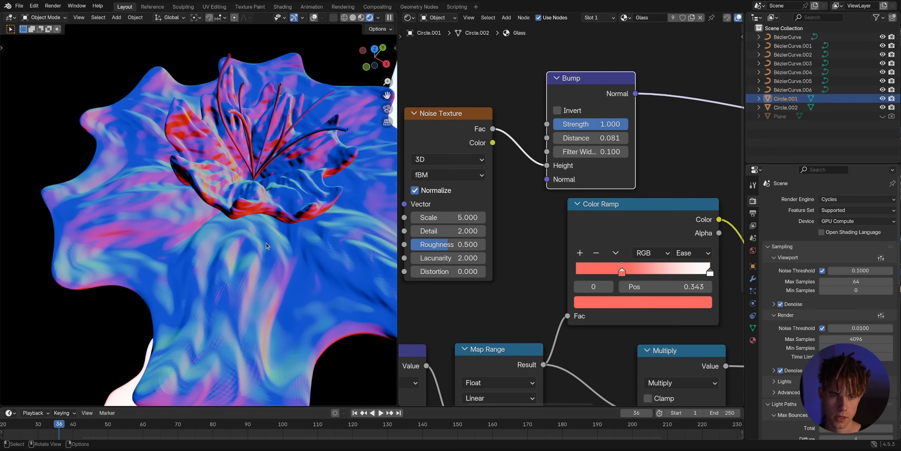
pyautogui.moveTo(441, 217); pyautogui.dragTo(475, 217)
pyautogui.moveTo(170, 227); pyautogui.dragTo(179, 244, button='middle')
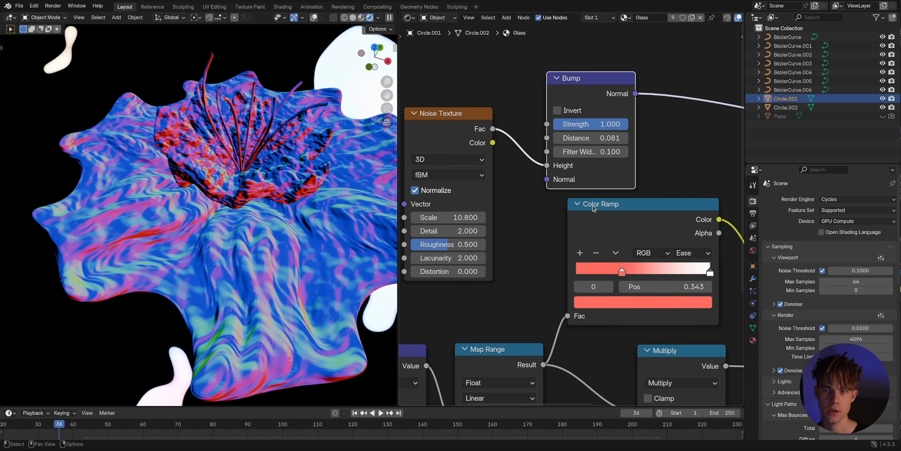
# Connect the Bump Normal to the Principled BSDF's Normal input and display the full glass shader on the flower
pyautogui.scroll(-3, 591, 208)
pyautogui.moveTo(493, 155); pyautogui.dragTo(465, 145, button='middle')
pyautogui.moveTo(467, 128); pyautogui.dragTo(576, 216)
pyautogui.keyDown('ctrl'); pyautogui.keyDown('shift'); pyautogui.click(615, 168); pyautogui.keyUp('shift'); pyautogui.keyUp('ctrl')
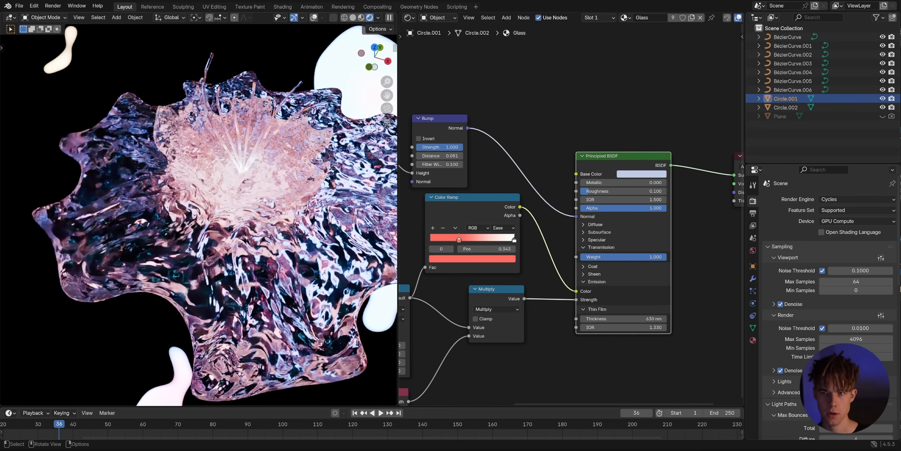
pyautogui.moveTo(199, 251); pyautogui.dragTo(247, 257, button='middle')
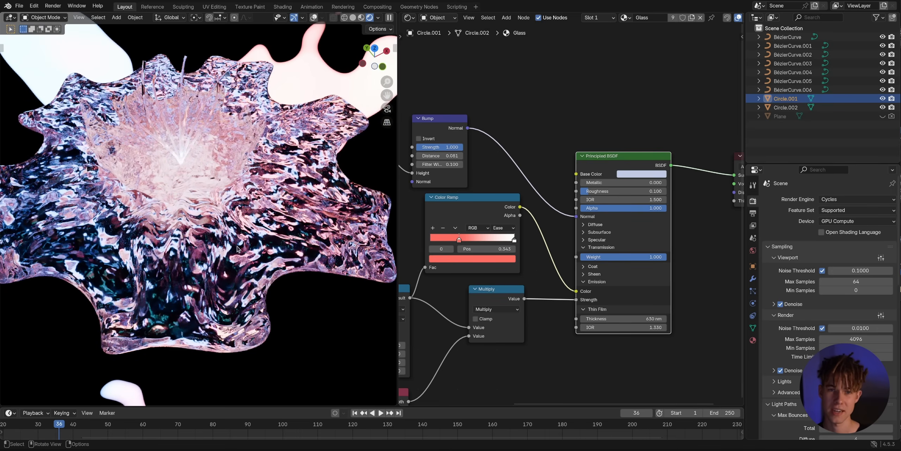
# Preview the Noise Texture and feed its Vector straight from a new Texture Coordinate node's Object output, without a Mapping node
pyautogui.moveTo(453, 182); pyautogui.dragTo(495, 189, button='middle')
pyautogui.keyDown('ctrl'); pyautogui.keyDown('shift'); pyautogui.click(495, 189); pyautogui.keyUp('shift'); pyautogui.keyUp('ctrl')
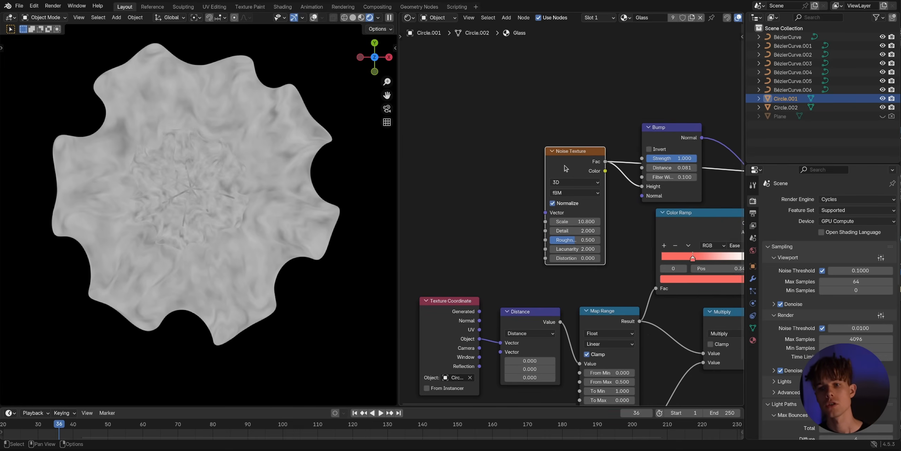
pyautogui.hotkey('ctrl', 't')
pyautogui.click(488, 184)
pyautogui.hotkey('ctrl', 'x')
pyautogui.moveTo(452, 207); pyautogui.dragTo(470, 189)
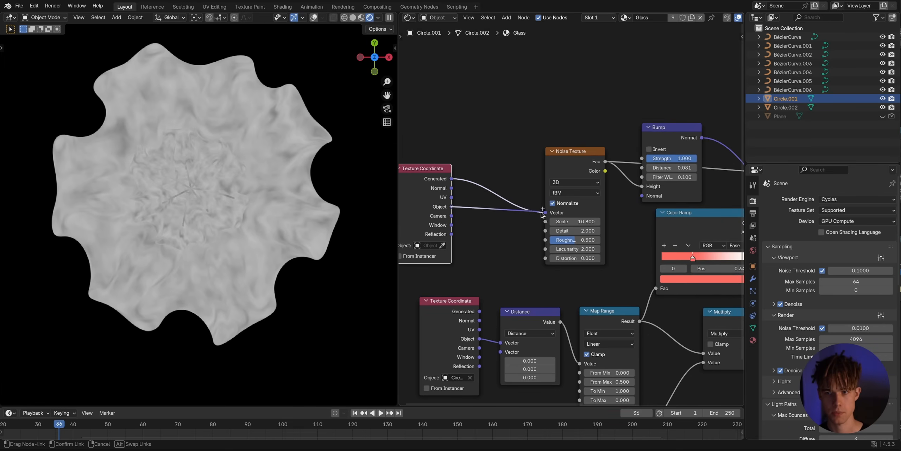
pyautogui.scroll(-2, 518, 253)
pyautogui.moveTo(457, 199); pyautogui.dragTo(543, 229, button='middle')
pyautogui.scroll(2, 543, 228)
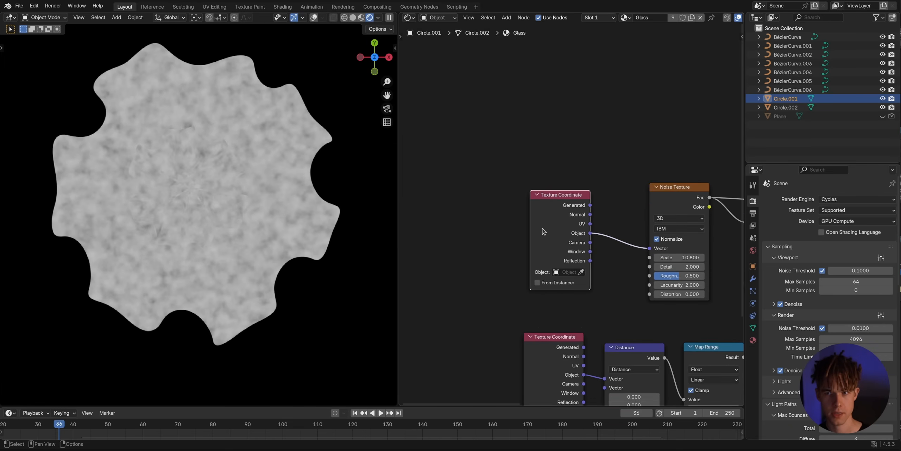
# Insert a Separate XYZ node between the Texture Coordinate and Noise Texture nodes and preview its output
pyautogui.moveTo(544, 232); pyautogui.dragTo(430, 215)
pyautogui.hotkey('shift', 'a')
pyautogui.write('x')
pyautogui.press('Return')
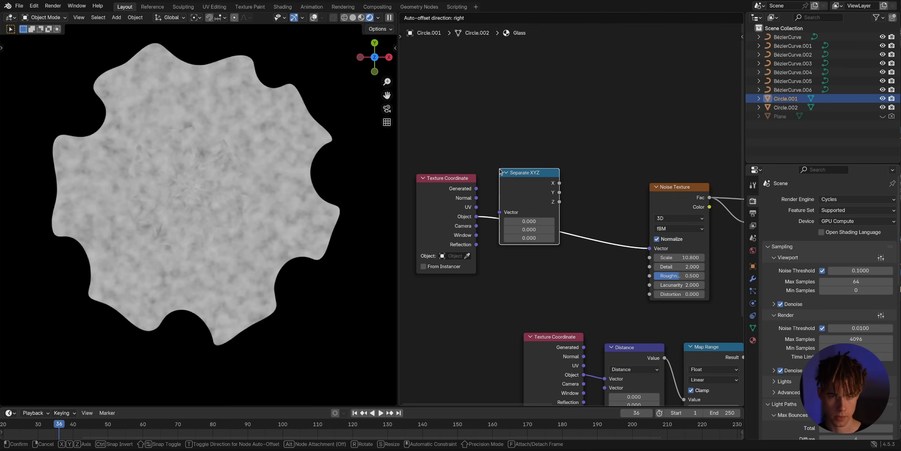
pyautogui.click(535, 182)
pyautogui.keyDown('ctrl'); pyautogui.keyDown('shift'); pyautogui.click(535, 183); pyautogui.keyUp('shift'); pyautogui.keyUp('ctrl')
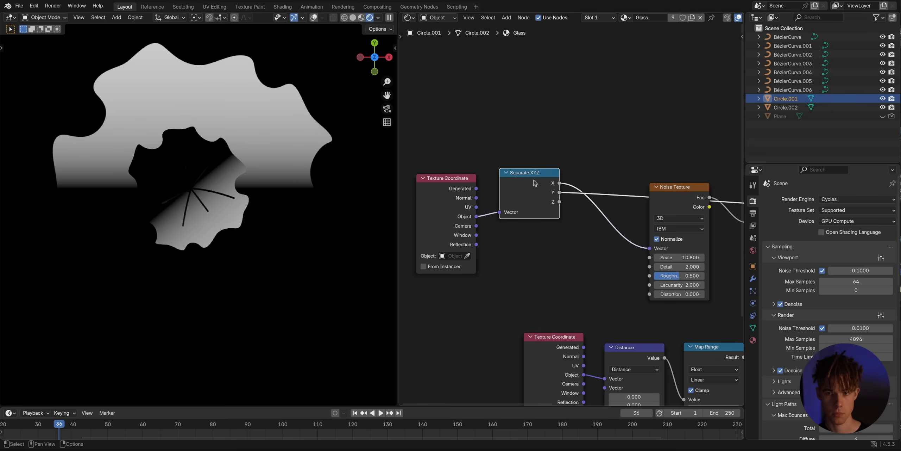
pyautogui.moveTo(535, 183); pyautogui.dragTo(535, 161, button='middle')
# Pick the flower's outer petal mesh as the Texture Coordinate's Object and cycle the Separate XYZ preview to X
pyautogui.click(468, 235)
pyautogui.click(267, 203)
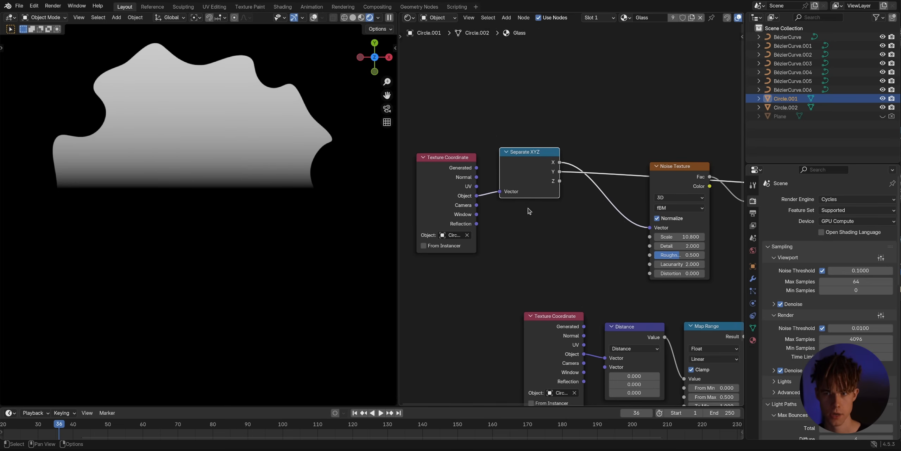
pyautogui.keyDown('ctrl'); pyautogui.keyDown('shift'); pyautogui.click(533, 172); pyautogui.keyUp('shift'); pyautogui.keyUp('ctrl')
pyautogui.keyDown('ctrl'); pyautogui.keyDown('shift'); pyautogui.click(532, 171); pyautogui.keyUp('shift'); pyautogui.keyUp('ctrl')
pyautogui.keyDown('ctrl'); pyautogui.keyDown('shift'); pyautogui.click(532, 171); pyautogui.keyUp('shift'); pyautogui.keyUp('ctrl')
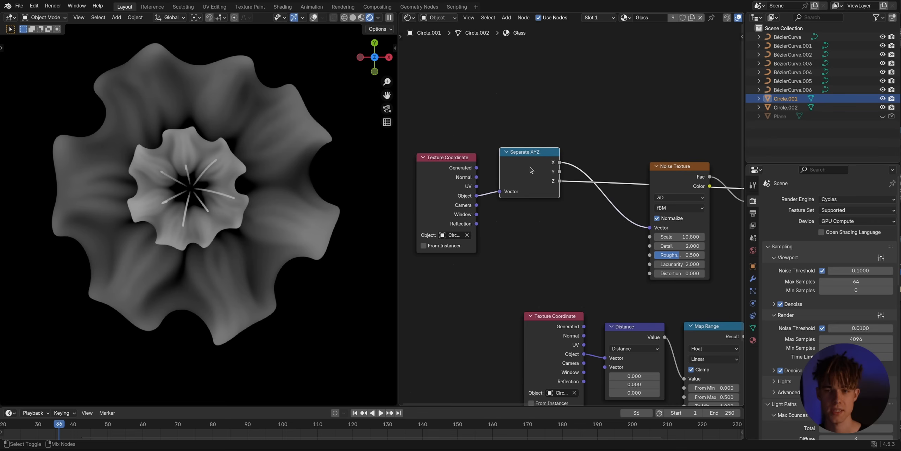
pyautogui.keyDown('ctrl'); pyautogui.keyDown('shift'); pyautogui.click(532, 170); pyautogui.keyUp('shift'); pyautogui.keyUp('ctrl')
# Move the Texture Coordinate and Separate XYZ nodes back and insert a Math node on the X preview link
pyautogui.moveTo(528, 168); pyautogui.dragTo(588, 186, button='middle')
pyautogui.moveTo(452, 120); pyautogui.dragTo(588, 207)
pyautogui.press('g')
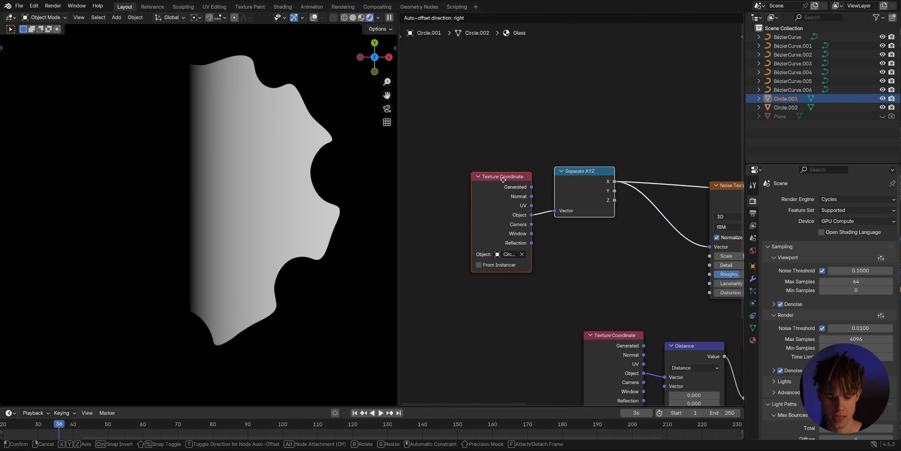
pyautogui.click(439, 179)
pyautogui.hotkey('shift', 'a')
pyautogui.write('math')
pyautogui.click(635, 154)
pyautogui.click(606, 155)
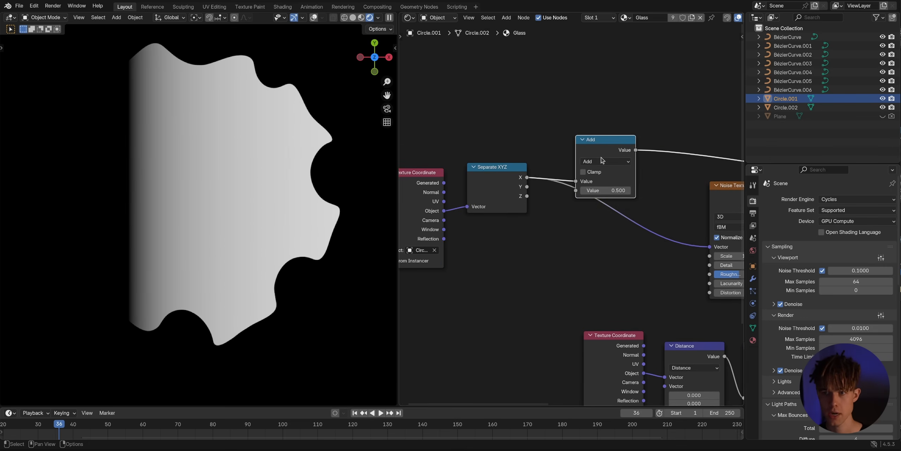
# Set the Math node's operation to Arctan2 and connect the Separate XYZ's Y output to its second Value
pyautogui.click(604, 161)
pyautogui.click(526, 242)
pyautogui.scroll(2, 535, 185)
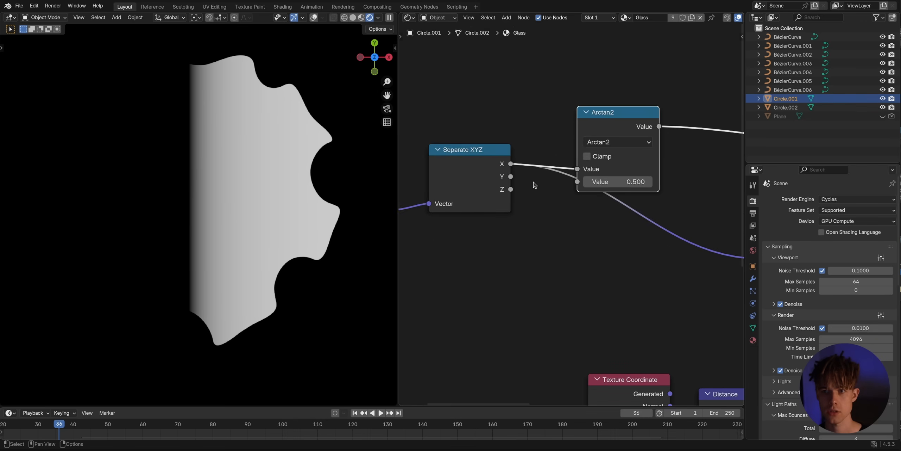
pyautogui.moveTo(511, 177); pyautogui.dragTo(578, 181)
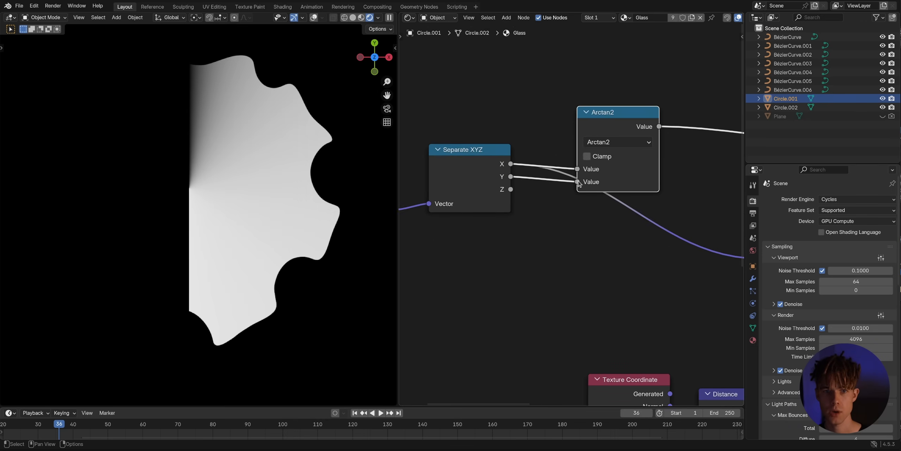
# Swap the Arctan2 node's two inputs to compare the gradient direction and swap them back
pyautogui.hotkey('alt', 's')
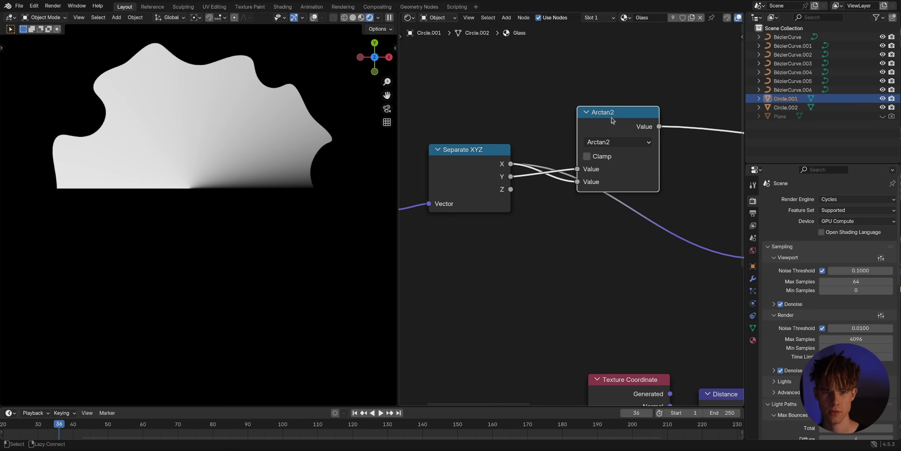
pyautogui.hotkey('alt', 's')
pyautogui.scroll(-3, 615, 121)
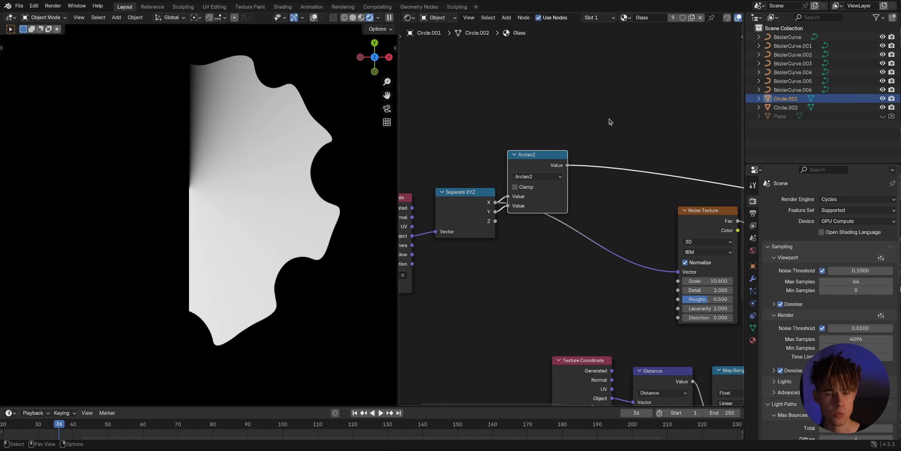
# Try a Math node on the Arctan2 output with a changed operation and value, and remove it again
pyautogui.hotkey('shift', 'a')
pyautogui.write('add')
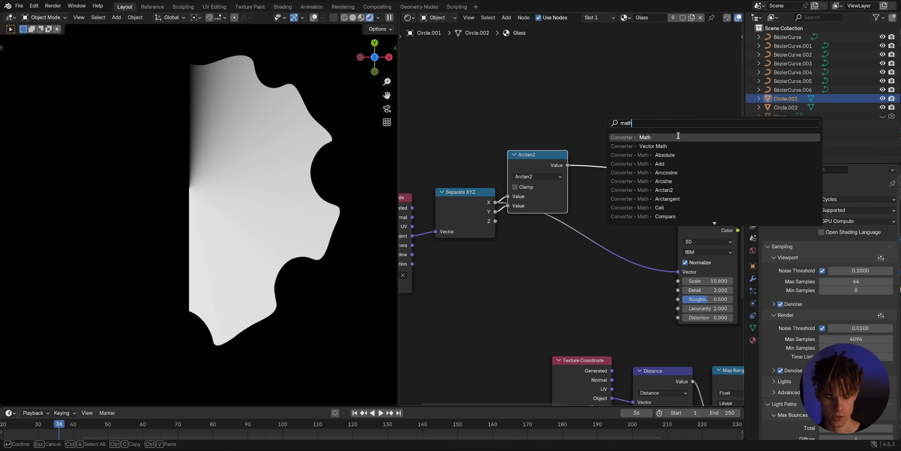
pyautogui.press('Return')
pyautogui.click(595, 140)
pyautogui.click(618, 156)
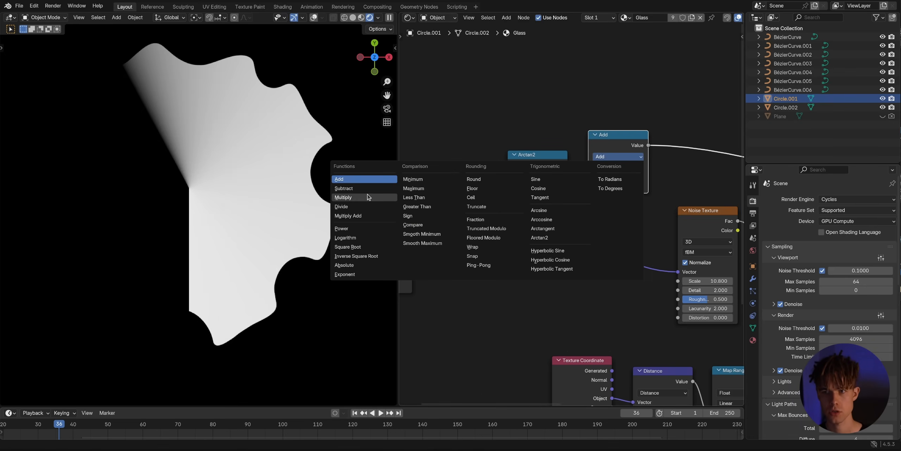
pyautogui.click(417, 206)
pyautogui.moveTo(620, 186); pyautogui.dragTo(584, 181)
pyautogui.hotkey('ctrl', 'x')
# Connect the Arctan2 node's Value output to the Noise Texture's Vector input and nudge the Arctan2 node
pyautogui.moveTo(584, 180); pyautogui.dragTo(484, 141, button='middle')
pyautogui.moveTo(466, 125); pyautogui.dragTo(577, 232)
pyautogui.scroll(2, 189, 157)
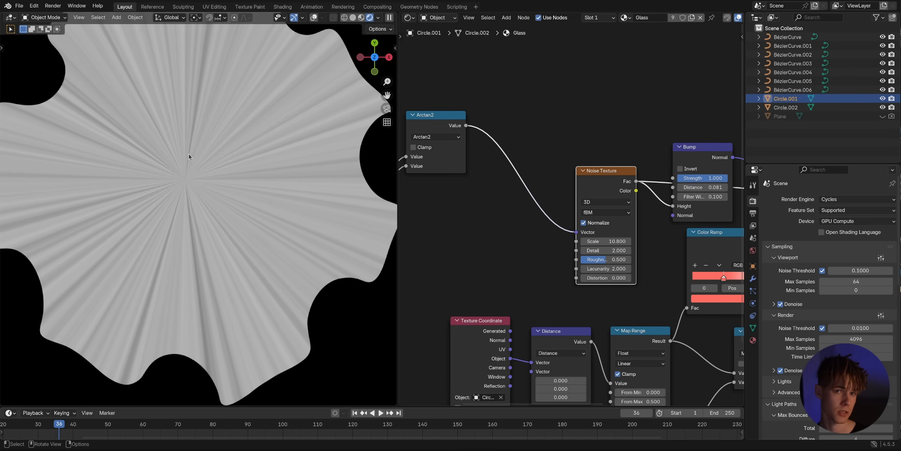
pyautogui.scroll(4, 577, 232)
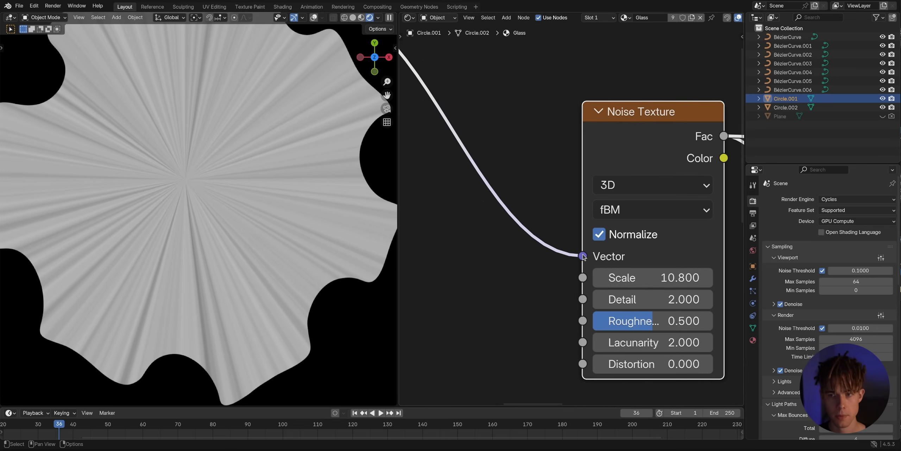
pyautogui.scroll(-4, 571, 218)
pyautogui.moveTo(525, 220); pyautogui.dragTo(679, 272, button='middle')
pyautogui.moveTo(544, 153); pyautogui.dragTo(546, 164)
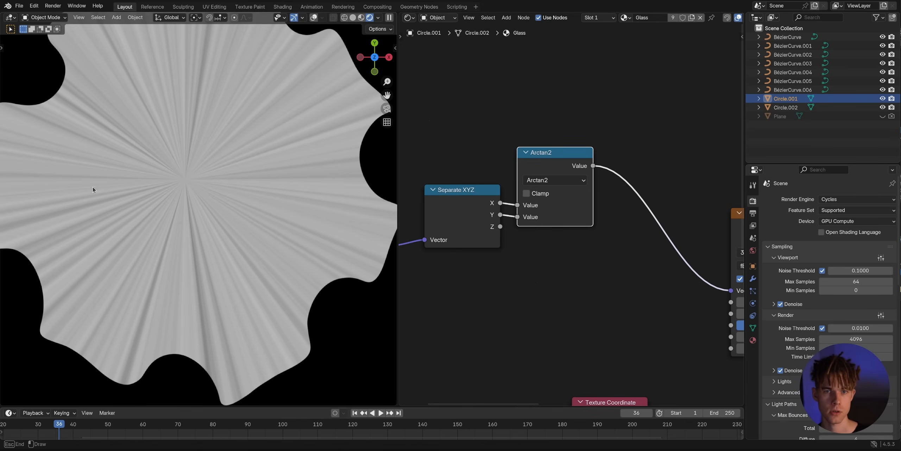
# Turn on the viewport overlays for the flower's top view
pyautogui.click(314, 18)
pyautogui.scroll(-5, 234, 204)
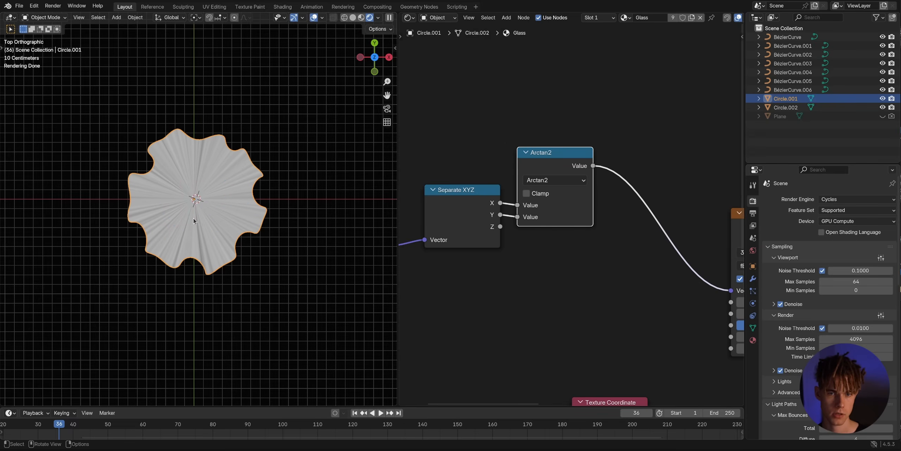
pyautogui.scroll(5, 185, 226)
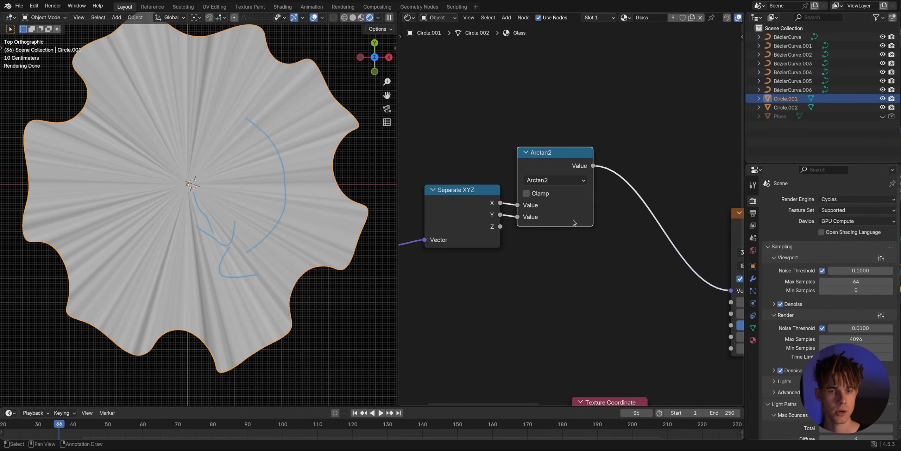
# Insert a Combine XYZ node between the Arctan2 and Noise Texture nodes, with Arctan2 feeding its X input
pyautogui.scroll(-2, 569, 222)
pyautogui.hotkey('shift', 'a')
pyautogui.write('combi')
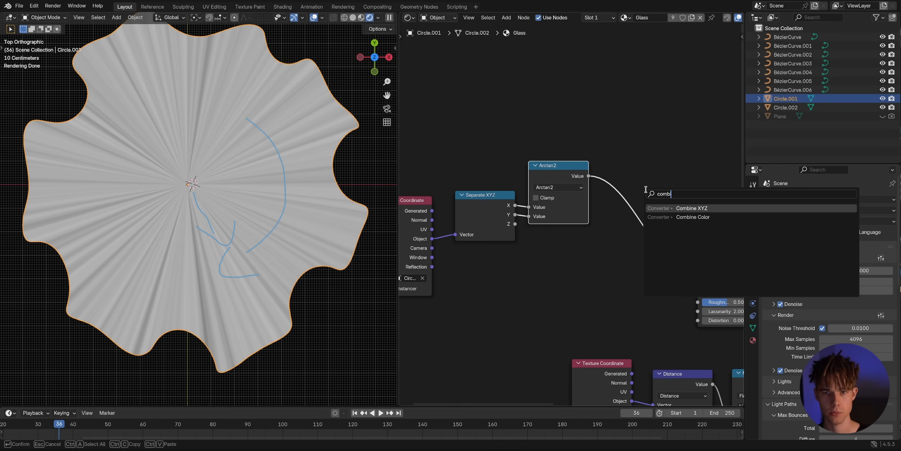
pyautogui.press('Return')
pyautogui.click(645, 212)
pyautogui.moveTo(690, 253); pyautogui.dragTo(581, 205, button='middle')
pyautogui.scroll(4, 581, 205)
pyautogui.scroll(5, 589, 258)
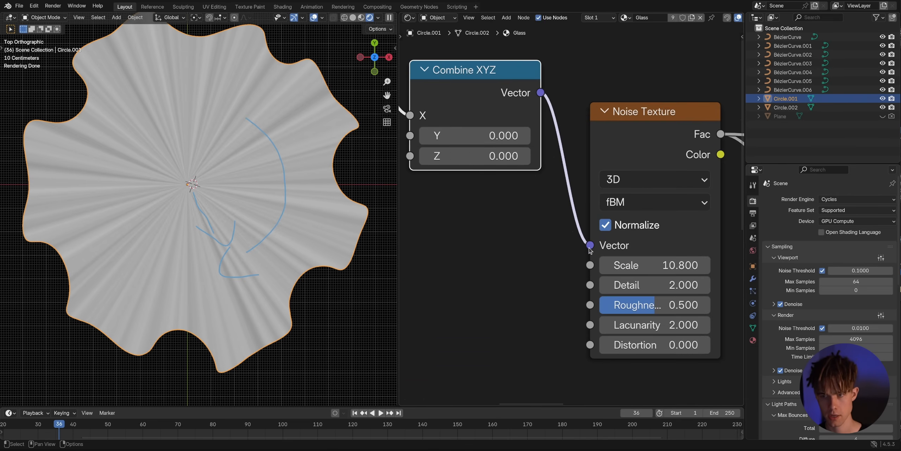
pyautogui.scroll(-4, 590, 251)
pyautogui.moveTo(497, 215); pyautogui.dragTo(569, 221, button='middle')
pyautogui.scroll(2, 569, 219)
pyautogui.moveTo(531, 150); pyautogui.dragTo(532, 150)
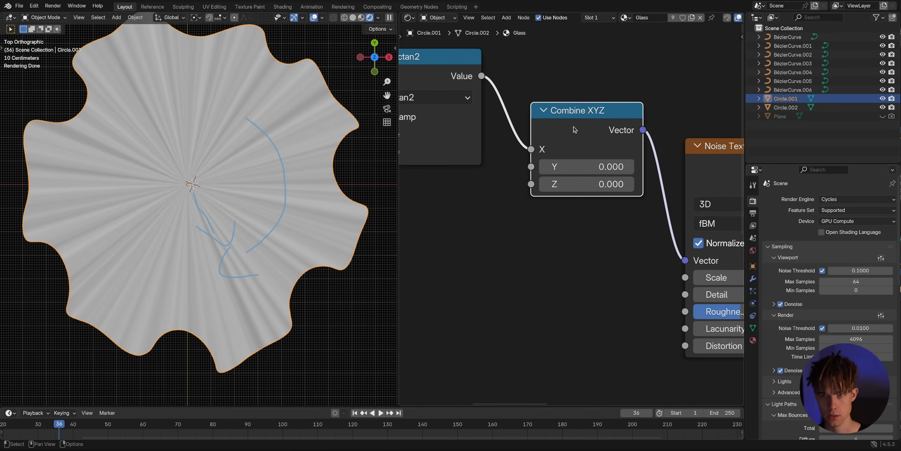
# Lower the Combine XYZ node slightly and test its Y value at -0.140
pyautogui.moveTo(574, 131); pyautogui.dragTo(577, 153)
pyautogui.moveTo(579, 189)
pyautogui.mouseDown()
pyautogui.moveTo(614, 189)
pyautogui.moveTo(574, 189)
pyautogui.mouseUp()
pyautogui.scroll(-5, 551, 228)
pyautogui.moveTo(525, 227); pyautogui.dragTo(571, 225, button='middle')
pyautogui.scroll(-1, 543, 232)
pyautogui.scroll(-2, 539, 232)
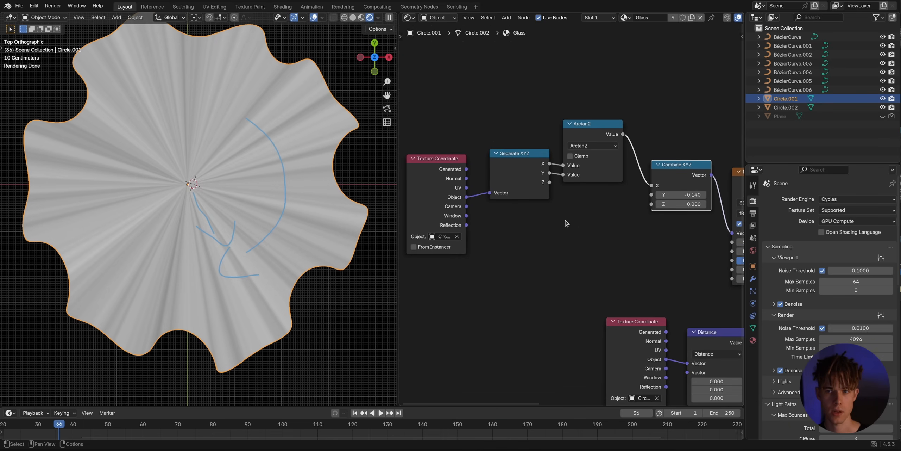
# Move the lower Texture Coordinate and Distance nodes back and connect the Distance output to Combine XYZ's Y input
pyautogui.scroll(-2, 566, 223)
pyautogui.moveTo(592, 281); pyautogui.dragTo(538, 313)
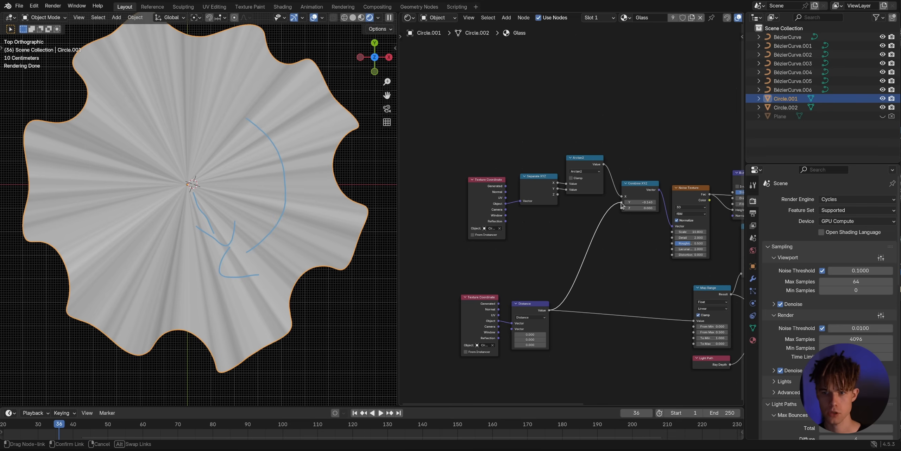
pyautogui.moveTo(622, 205); pyautogui.dragTo(622, 204)
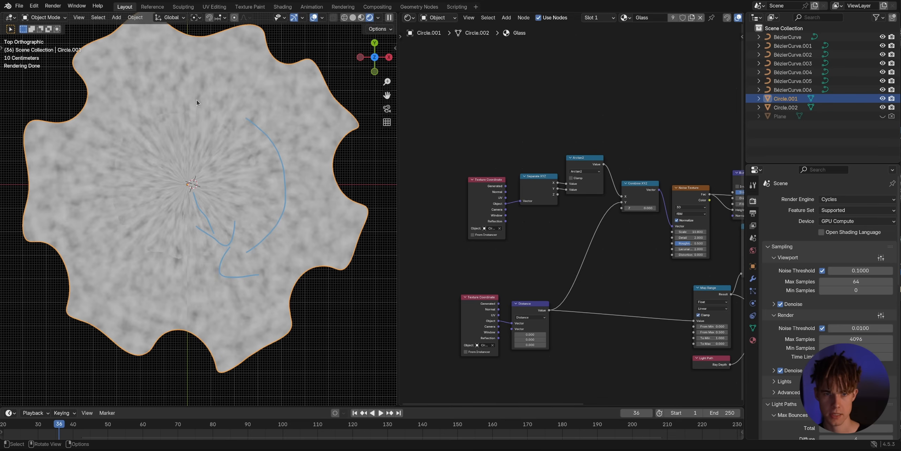
# Shift the Arctan2 node chain and Combine XYZ back and insert a Vector Math node before the Noise Texture
pyautogui.scroll(2, 598, 197)
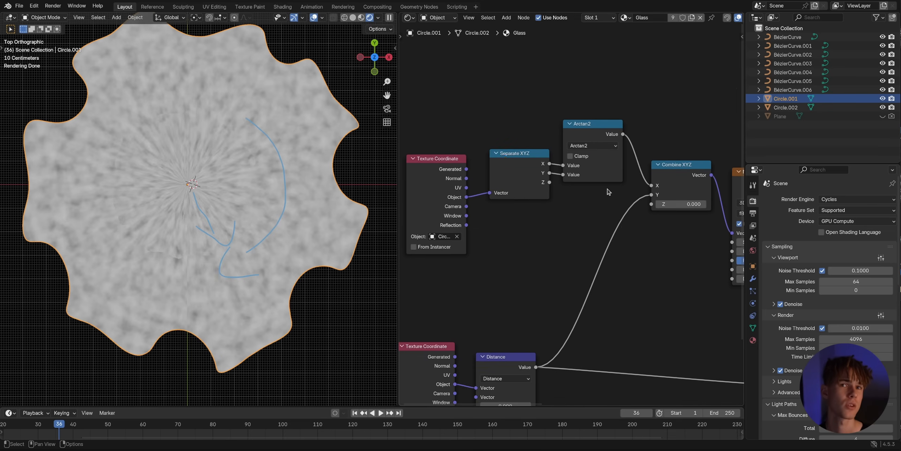
pyautogui.moveTo(410, 92); pyautogui.dragTo(573, 186)
pyautogui.moveTo(588, 130); pyautogui.dragTo(548, 132)
pyautogui.moveTo(664, 166); pyautogui.dragTo(624, 134)
pyautogui.hotkey('shift', 'a')
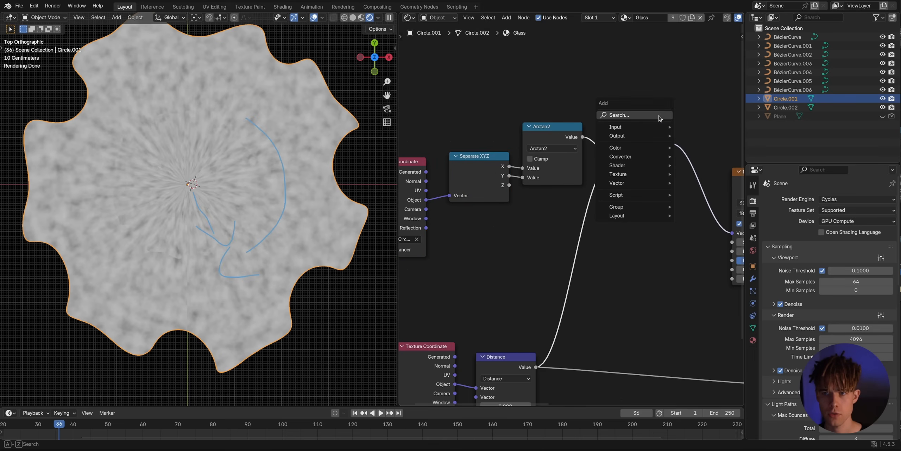
pyautogui.write('vecm')
pyautogui.press('Return')
pyautogui.click(689, 118)
# Set the Vector Math node's operation to Multiply and its second vector to 1.160, 0.250, 1.000
pyautogui.moveTo(728, 144); pyautogui.dragTo(654, 130, button='middle')
pyautogui.scroll(2, 651, 131)
pyautogui.click(635, 133)
pyautogui.click(627, 176)
pyautogui.click(639, 163)
pyautogui.write('1')
pyautogui.press('Return')
pyautogui.moveTo(639, 163); pyautogui.dragTo(618, 171)
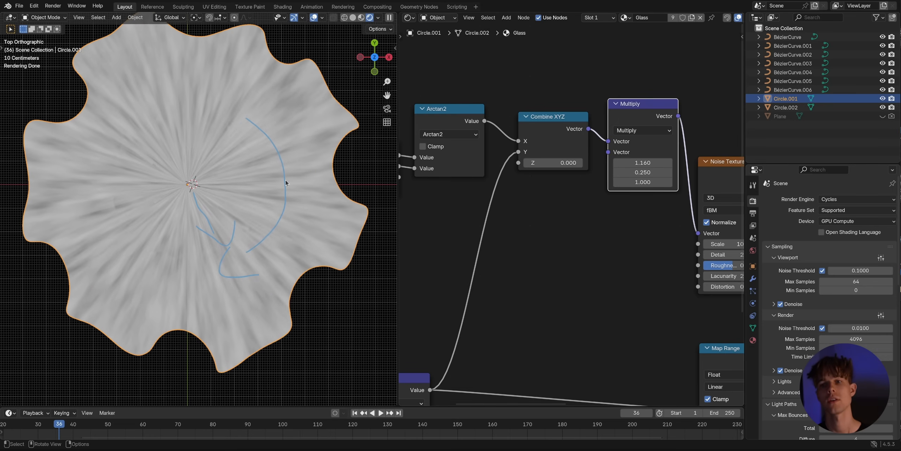
# Preview the Bump node's Normal output on the flower and view it from the top
pyautogui.scroll(-3, 558, 208)
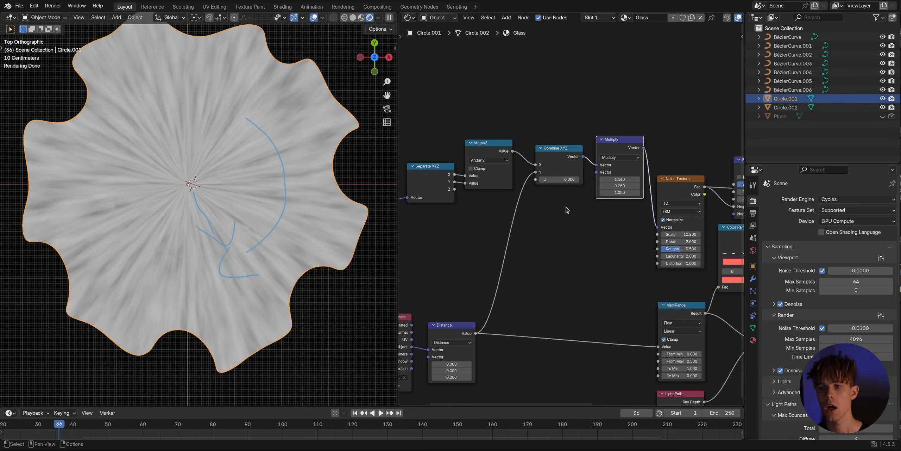
pyautogui.moveTo(679, 196); pyautogui.dragTo(544, 188, button='middle')
pyautogui.moveTo(635, 184); pyautogui.dragTo(566, 189, button='middle')
pyautogui.keyDown('ctrl'); pyautogui.keyDown('shift'); pyautogui.click(558, 157); pyautogui.keyUp('shift'); pyautogui.keyUp('ctrl')
pyautogui.moveTo(190, 169); pyautogui.dragTo(173, 238, button='middle')
pyautogui.press('KP_7')
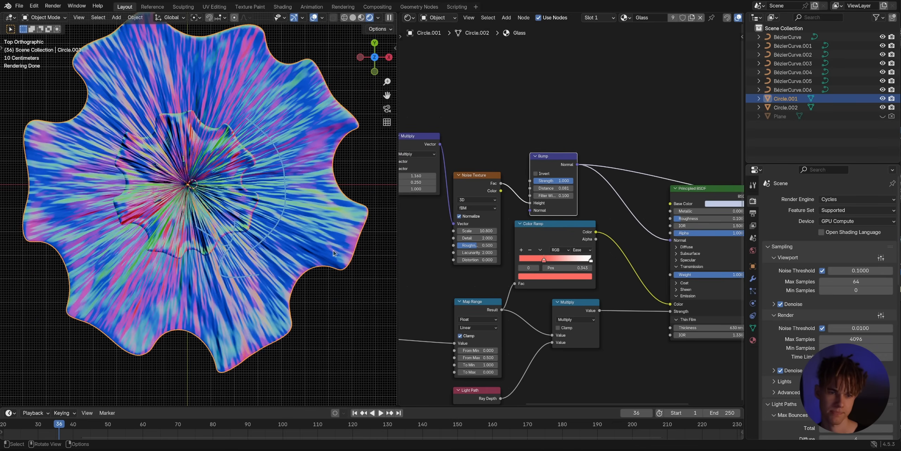
# Move the coordinate, Arctan2, Combine XYZ, Multiply and Distance nodes back together to make room before the Noise Texture
pyautogui.scroll(-1, 579, 242)
pyautogui.scroll(-3, 579, 242)
pyautogui.moveTo(405, 203); pyautogui.dragTo(549, 221, button='middle')
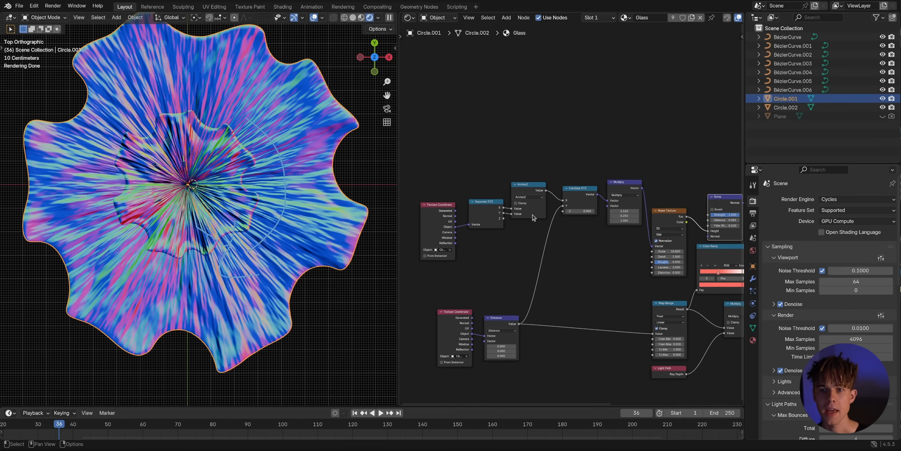
pyautogui.moveTo(493, 267); pyautogui.dragTo(642, 407)
pyautogui.press('g')
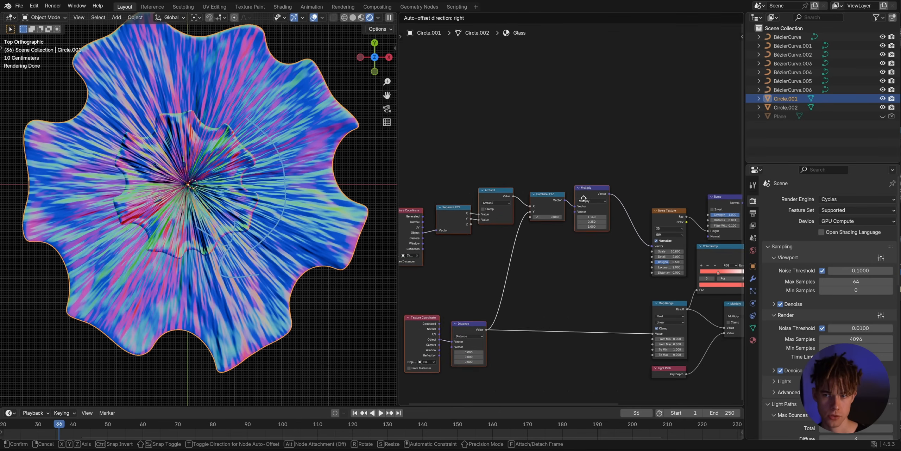
pyautogui.click(560, 198)
# Set the vector Multiply node's X to 0.940 and Y to 0.220, and the Noise Texture's Scale to 5.400
pyautogui.scroll(5, 577, 223)
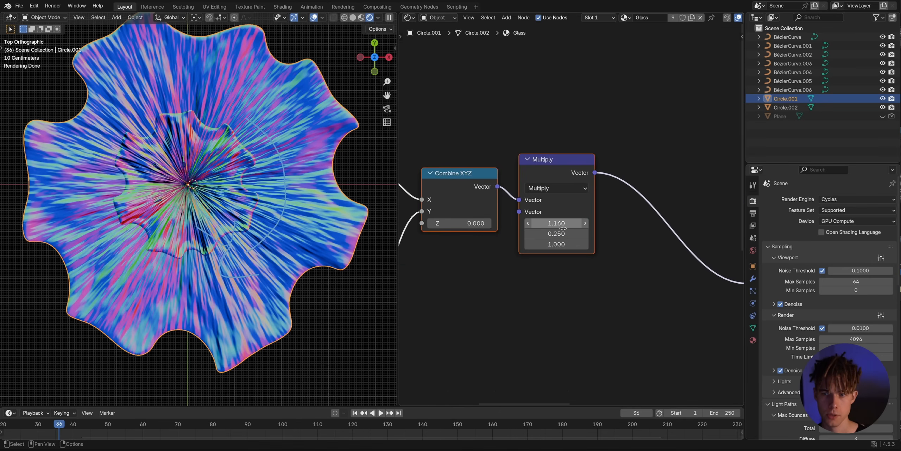
pyautogui.scroll(-2, 599, 264)
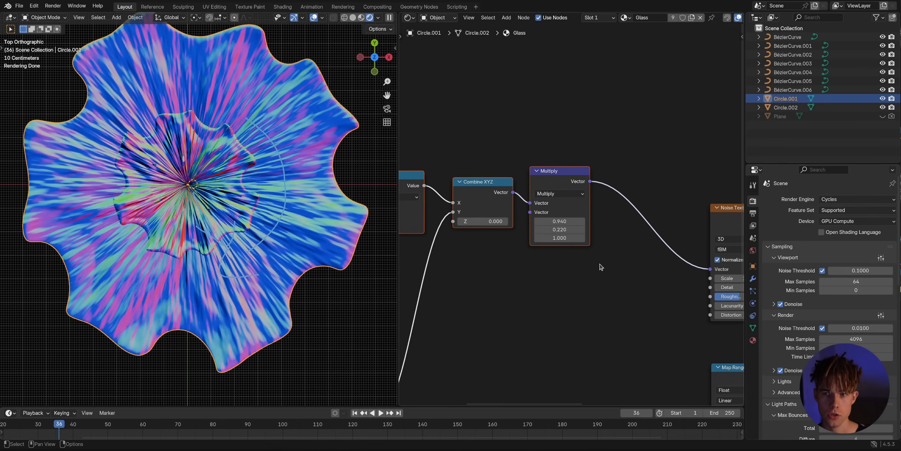
pyautogui.moveTo(665, 276); pyautogui.dragTo(583, 255, button='middle')
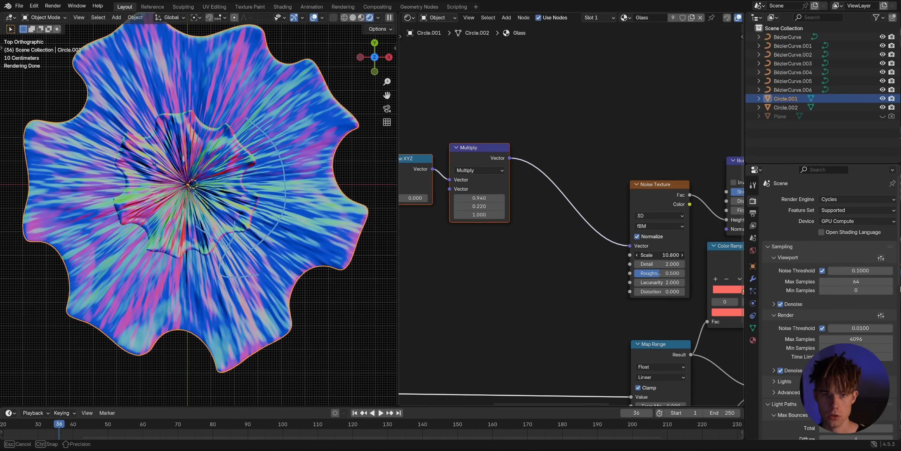
# Insert a Mix node with data type Vector between the Multiply and Noise Texture nodes
pyautogui.hotkey('shift', 'a')
pyautogui.write('m')
pyautogui.press('Down')
pyautogui.press('Down')
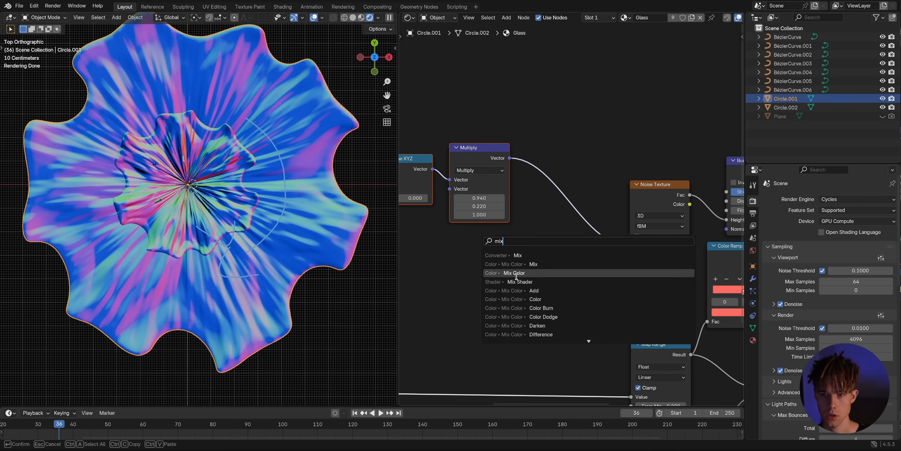
pyautogui.press('Return')
pyautogui.click(501, 242)
pyautogui.click(521, 270)
pyautogui.click(524, 298)
pyautogui.press('g')
pyautogui.click(563, 131)
# Connect the upper Texture Coordinate node's Normal output to the Mix node's B input
pyautogui.moveTo(470, 248); pyautogui.dragTo(578, 237, button='middle')
pyautogui.scroll(-1, 578, 237)
pyautogui.scroll(1, 578, 237)
pyautogui.hotkey('shift', 'a')
pyautogui.click(578, 237)
pyautogui.press('Escape')
pyautogui.scroll(-5, 567, 268)
pyautogui.moveTo(564, 278); pyautogui.dragTo(594, 267, button='middle')
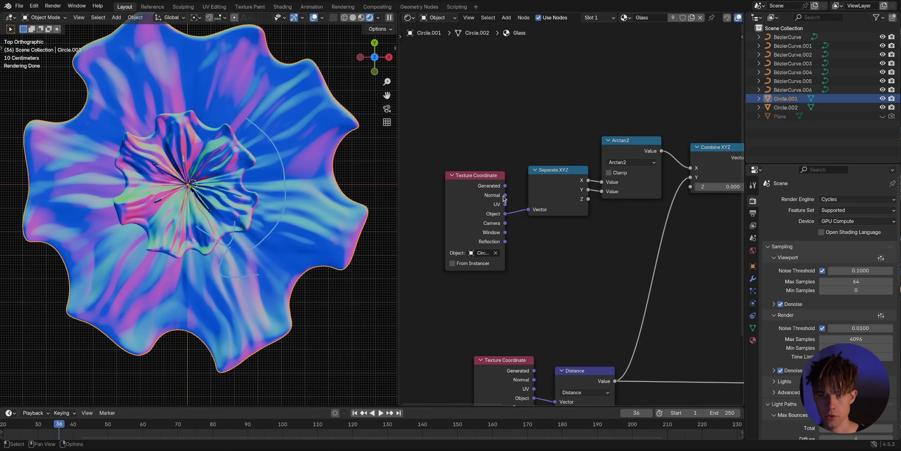
pyautogui.moveTo(504, 196); pyautogui.dragTo(583, 228)
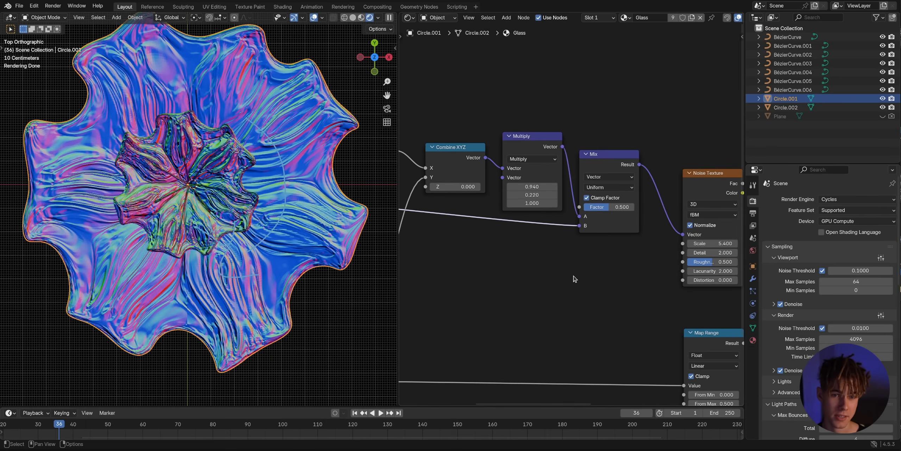
# Reduce the Mix node's Factor to 0.100 while checking the petals from different angles
pyautogui.moveTo(265, 274); pyautogui.dragTo(271, 222, button='middle')
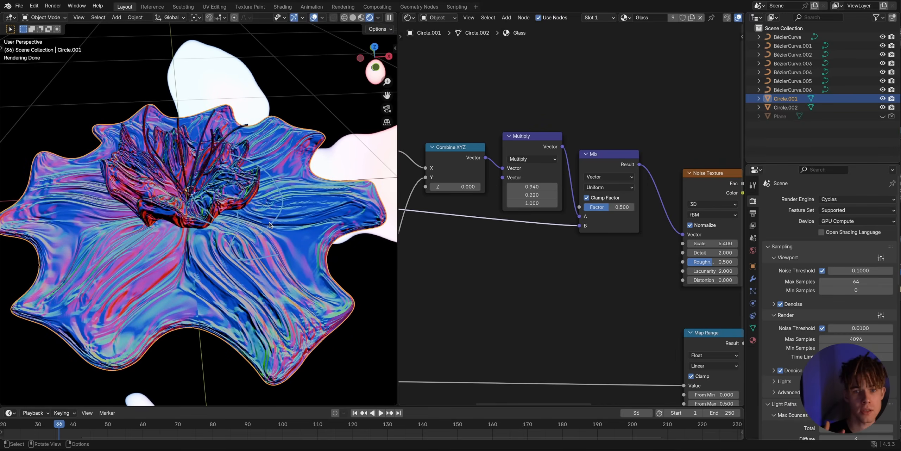
pyautogui.moveTo(621, 207); pyautogui.dragTo(587, 210)
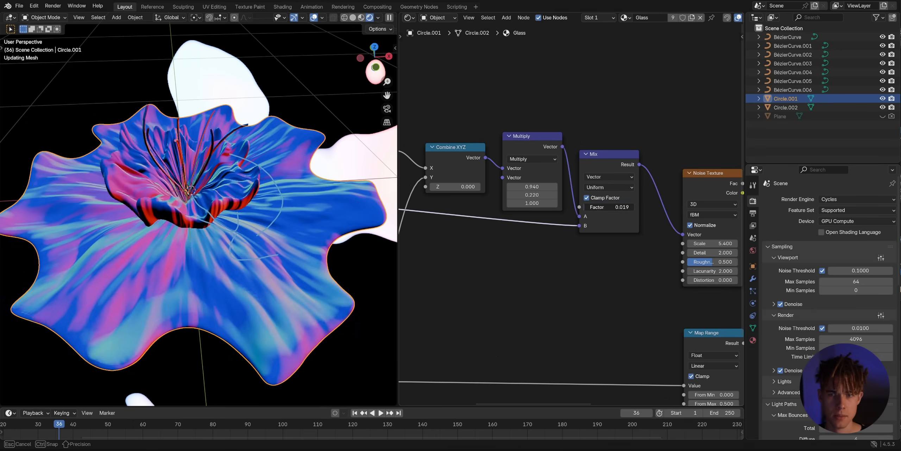
pyautogui.moveTo(263, 212); pyautogui.dragTo(264, 247, button='middle')
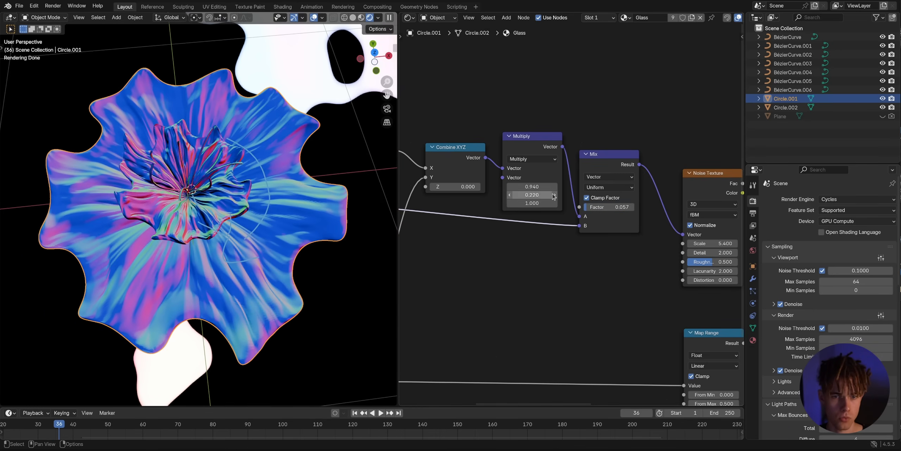
pyautogui.moveTo(606, 210); pyautogui.dragTo(609, 209)
pyautogui.moveTo(267, 233)
pyautogui.mouseDown(button='middle')
pyautogui.moveTo(294, 254)
pyautogui.moveTo(279, 243)
pyautogui.mouseUp(button='middle')
# Set the Noise Texture's Scale to 10 and check the finer petal streaks
pyautogui.moveTo(648, 245); pyautogui.dragTo(481, 230, button='middle')
pyautogui.scroll(4, 531, 230)
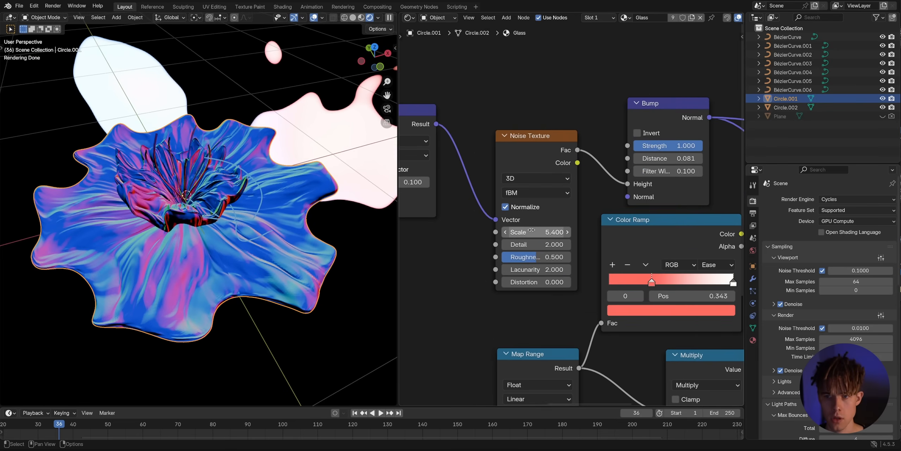
pyautogui.press('Return')
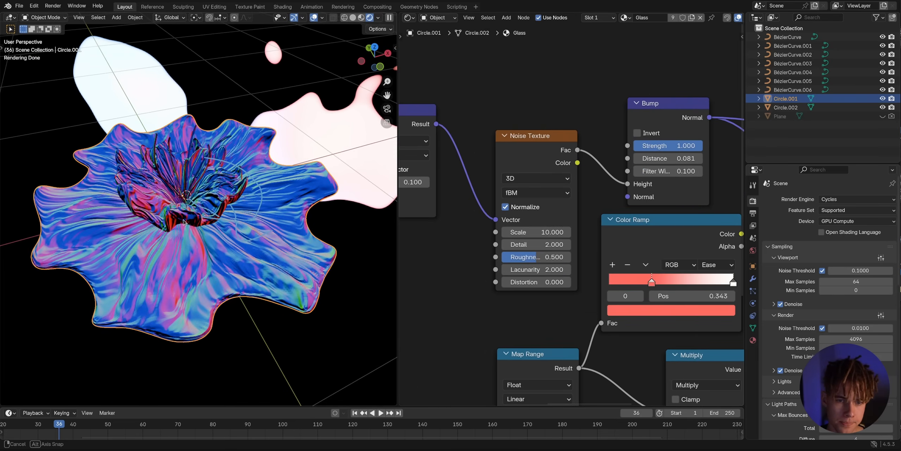
pyautogui.moveTo(184, 222); pyautogui.dragTo(197, 211, button='middle')
# Set the Mix node's Factor to 0.06
pyautogui.moveTo(407, 183); pyautogui.dragTo(557, 184, button='middle')
pyautogui.moveTo(557, 183); pyautogui.dragTo(556, 183)
pyautogui.write('0.06')
pyautogui.press('Return')
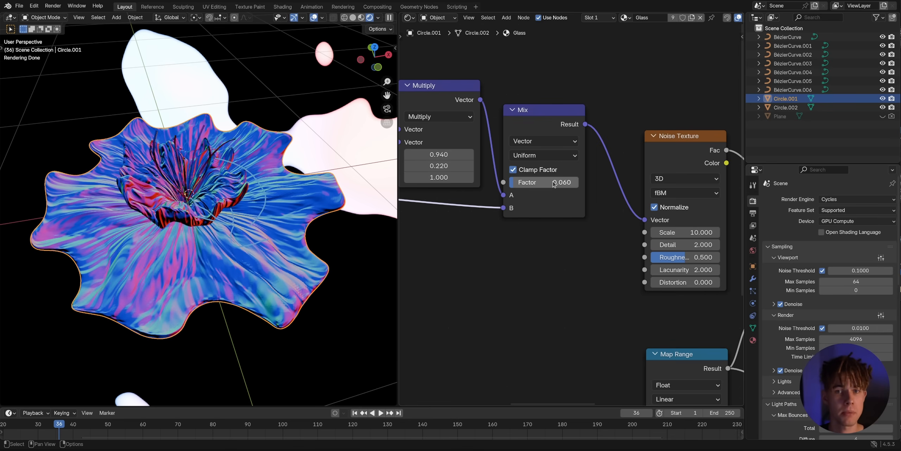
pyautogui.scroll(-6, 568, 198)
pyautogui.moveTo(624, 201); pyautogui.dragTo(488, 192, button='middle')
pyautogui.moveTo(612, 178); pyautogui.dragTo(517, 187, button='middle')
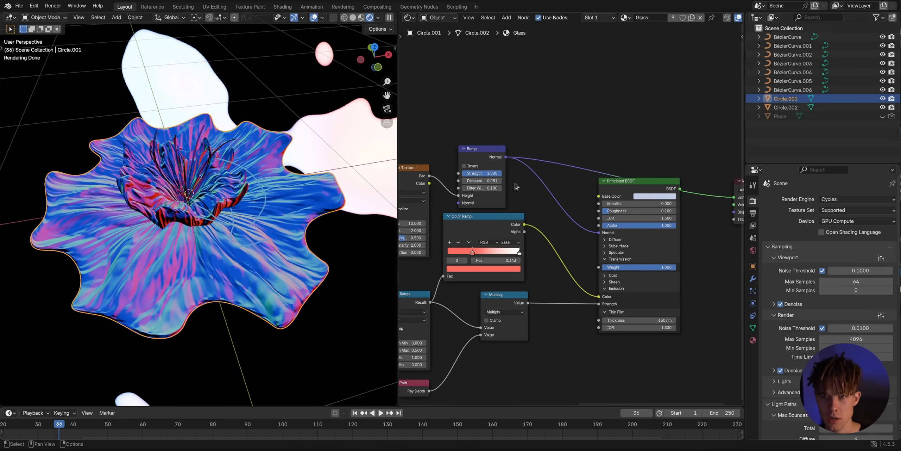
# Preview the Principled BSDF on the petals and set the Bump node's Strength to 0.250
pyautogui.keyDown('ctrl'); pyautogui.keyDown('shift'); pyautogui.click(633, 188); pyautogui.keyUp('shift'); pyautogui.keyUp('ctrl')
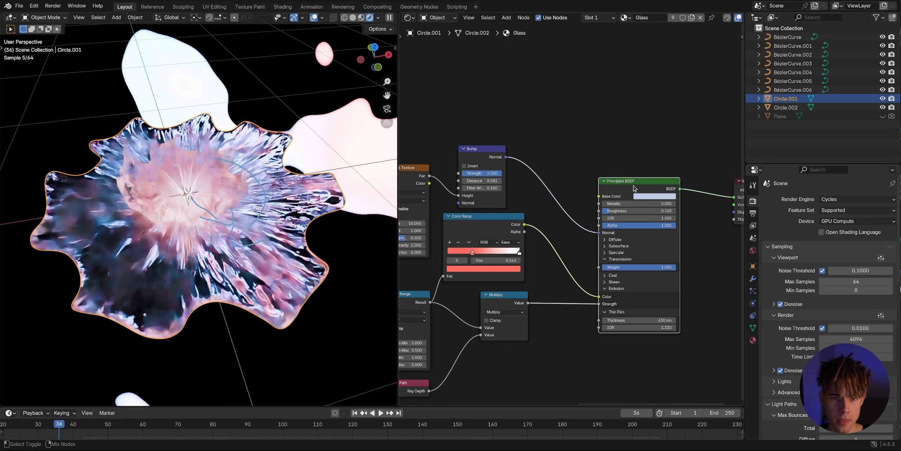
pyautogui.moveTo(190, 258); pyautogui.dragTo(214, 219, button='middle')
pyautogui.scroll(5, 474, 235)
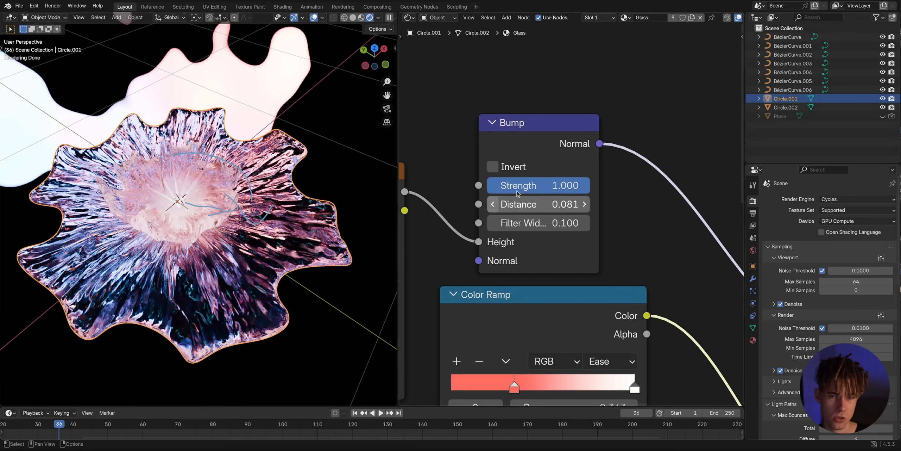
pyautogui.moveTo(573, 185); pyautogui.dragTo(535, 185)
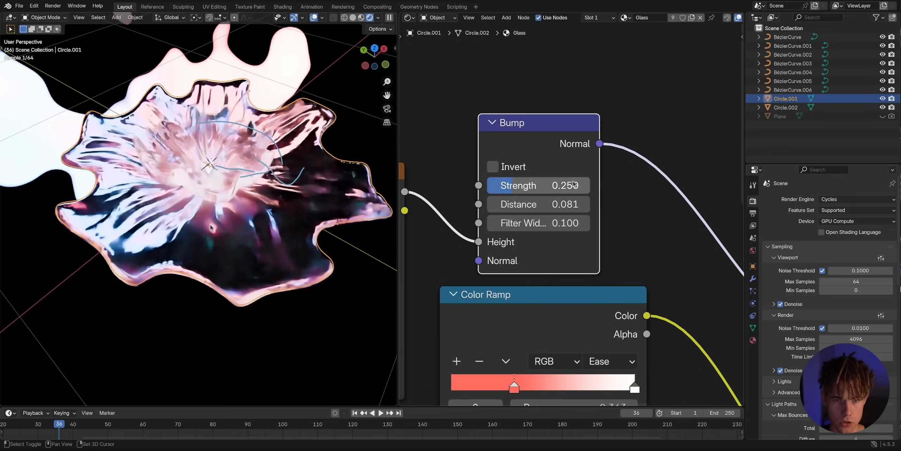
pyautogui.moveTo(210, 227); pyautogui.dragTo(210, 176, button='middle')
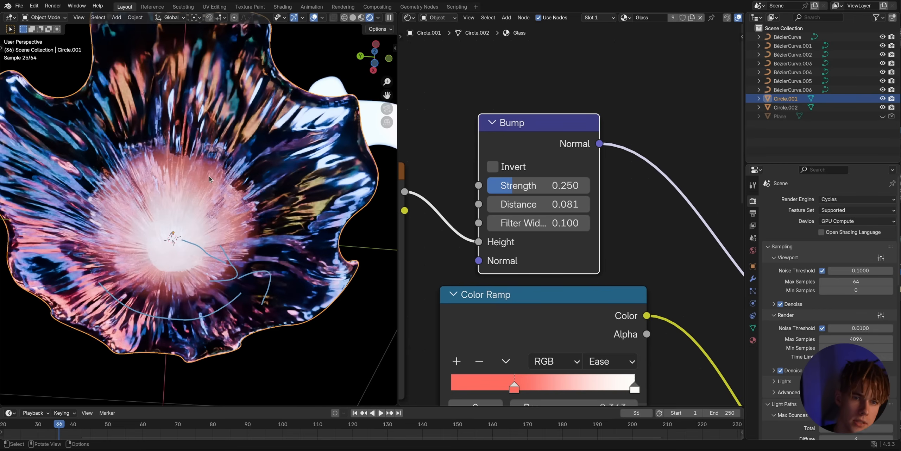
# Unlink the Bump node from the Principled BSDF's Normal input to compare the petals, and reconnect it
pyautogui.scroll(-5, 581, 216)
pyautogui.moveTo(656, 215); pyautogui.dragTo(533, 167, button='middle')
pyautogui.moveTo(629, 252); pyautogui.dragTo(535, 206)
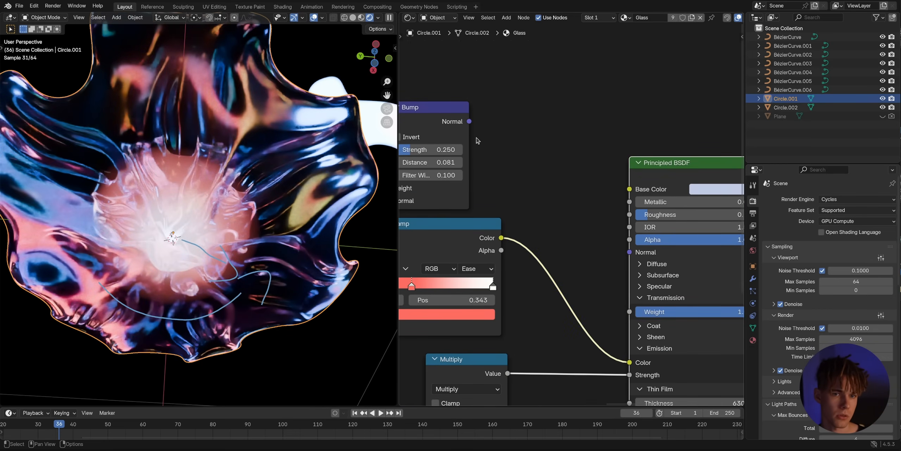
pyautogui.moveTo(469, 122); pyautogui.dragTo(644, 252)
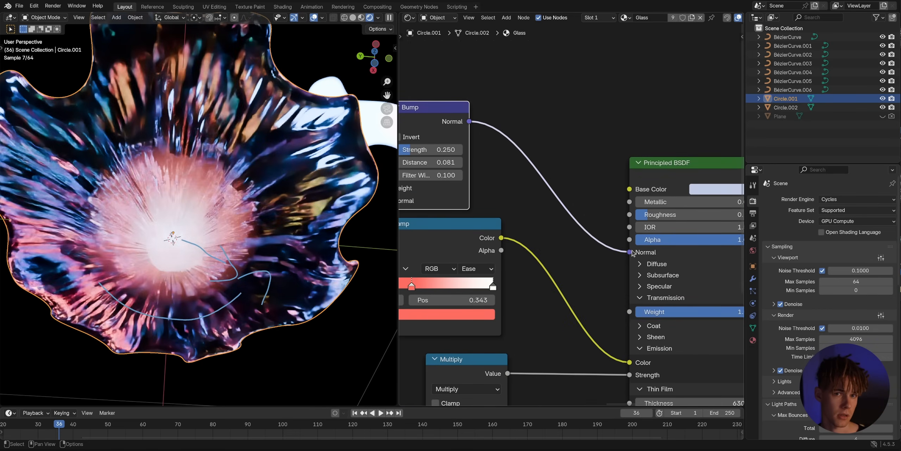
# Examine the Multiply, Mix, Noise Texture and Bump settings along the petal material's bump chain
pyautogui.hscroll(-10, 500, 198)
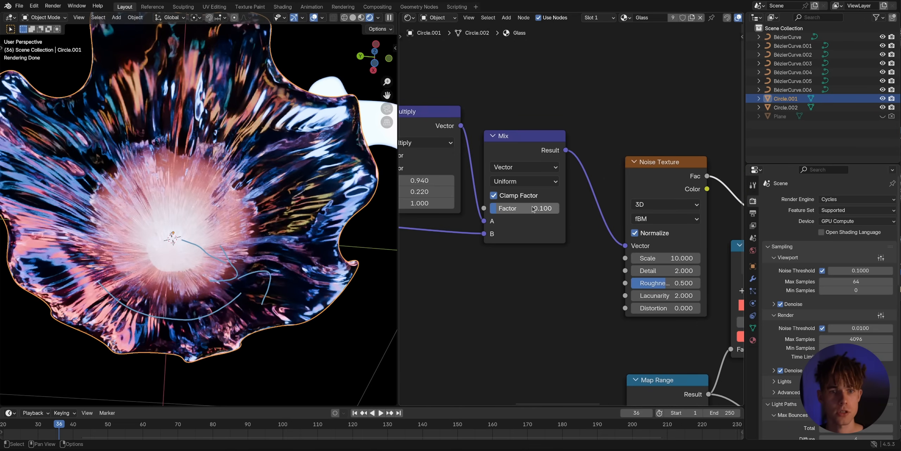
pyautogui.scroll(-2, 603, 278)
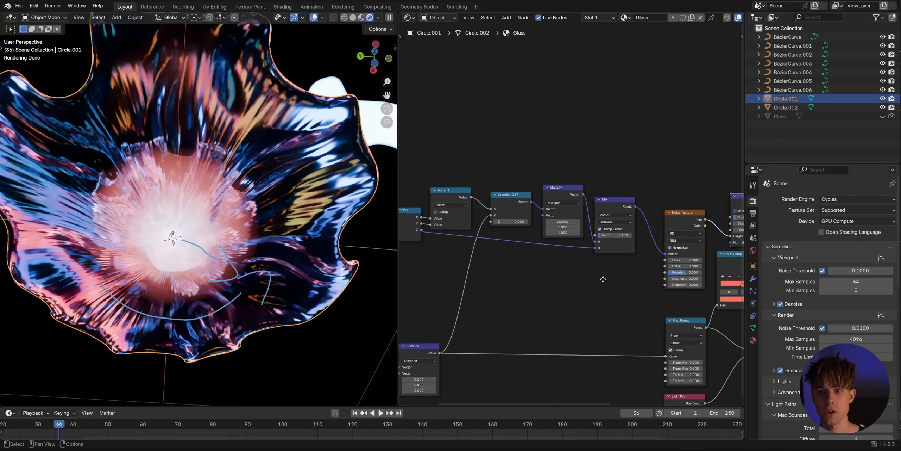
pyautogui.scroll(4, 607, 280)
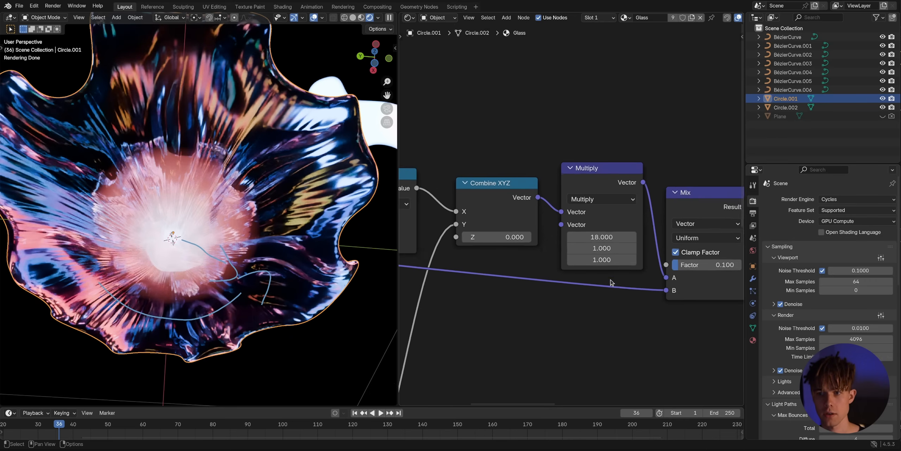
pyautogui.moveTo(704, 346); pyautogui.dragTo(706, 311, button='middle')
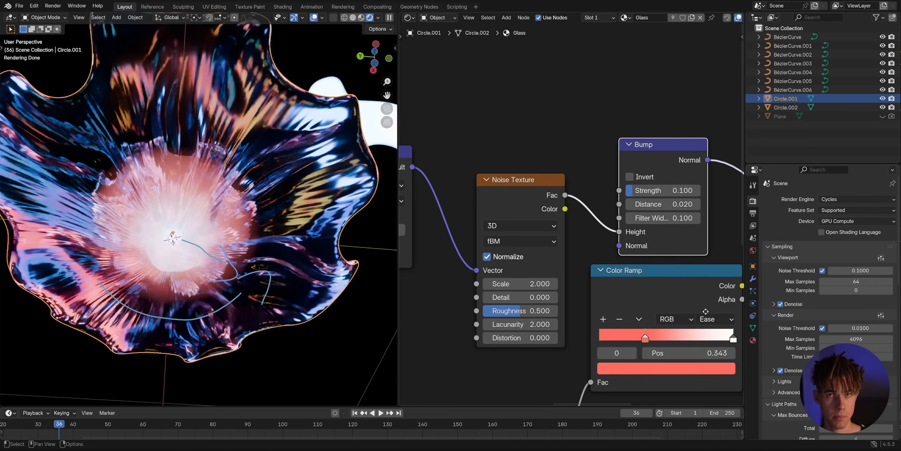
# Expand the Principled BSDF's Sheen settings and set the Sheen Weight to 0.1
pyautogui.click(563, 157)
pyautogui.scroll(-7, 564, 159)
pyautogui.moveTo(690, 233); pyautogui.dragTo(511, 173, button='middle')
pyautogui.scroll(6, 512, 174)
pyautogui.click(539, 261)
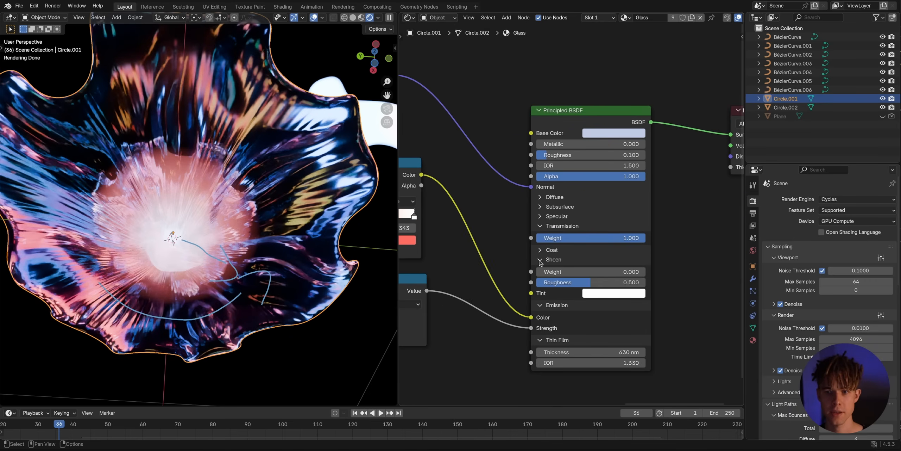
pyautogui.scroll(3, 564, 267)
pyautogui.doubleClick(559, 252)
pyautogui.write('0.')
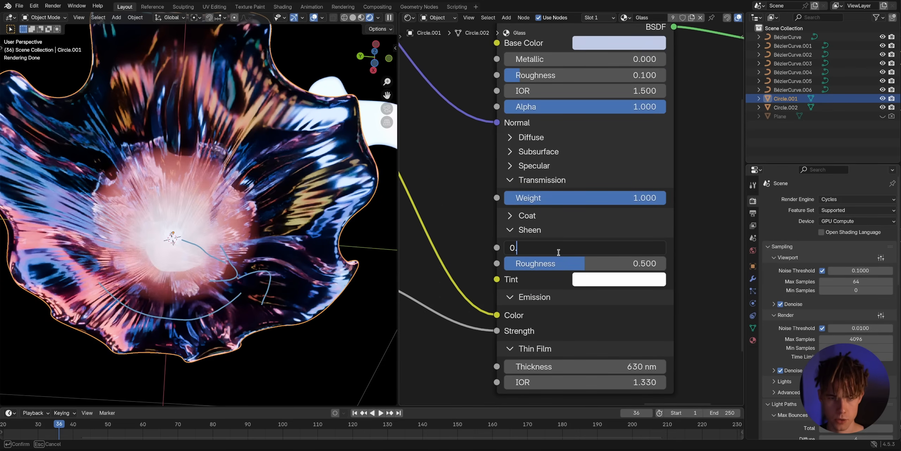
pyautogui.write('1')
pyautogui.press('Return')
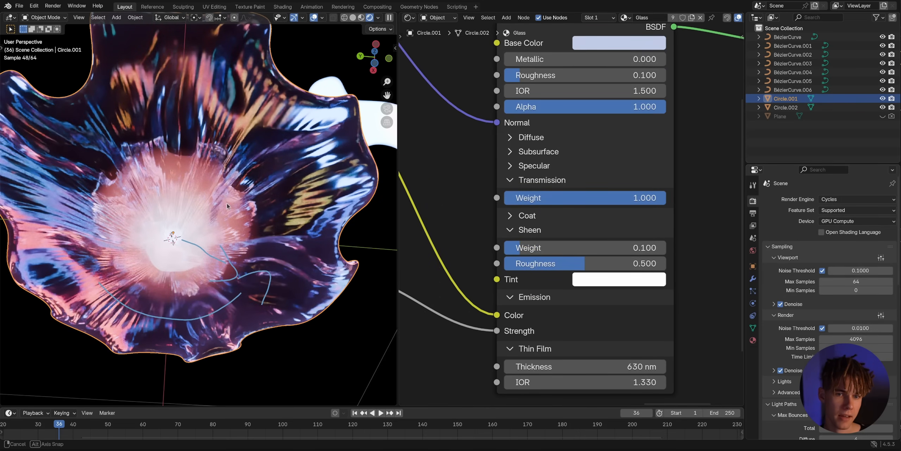
# Deselect everything, drop the Sheen Weight to 0 to compare the flower's look, and restore it to 0.1
pyautogui.moveTo(229, 196); pyautogui.dragTo(222, 253, button='middle')
pyautogui.scroll(-5, 218, 218)
pyautogui.moveTo(217, 215); pyautogui.dragTo(250, 251, button='middle')
pyautogui.hotkey('alt', 'a')
pyautogui.scroll(2, 250, 250)
pyautogui.moveTo(579, 251); pyautogui.dragTo(560, 251)
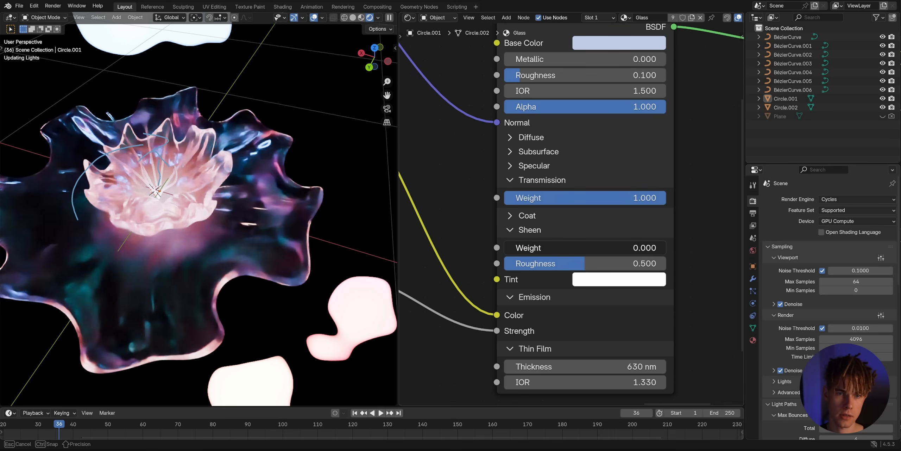
pyautogui.click(537, 247)
pyautogui.write('0.')
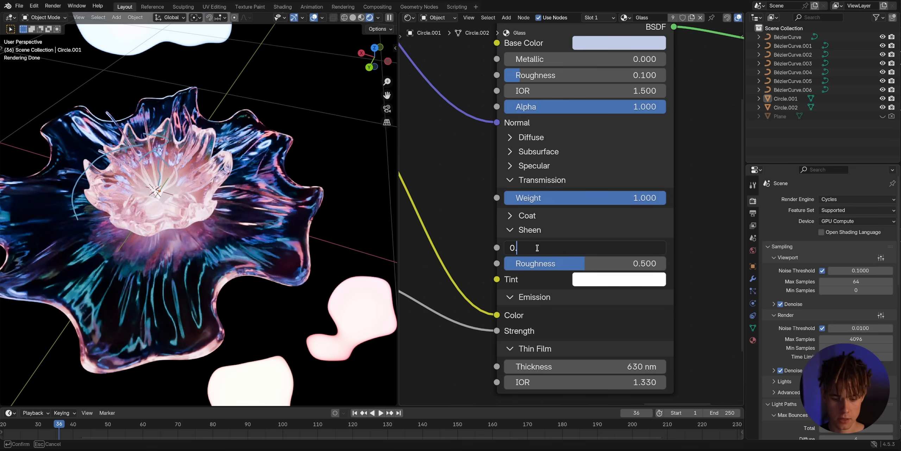
pyautogui.write('1')
pyautogui.press('Return')
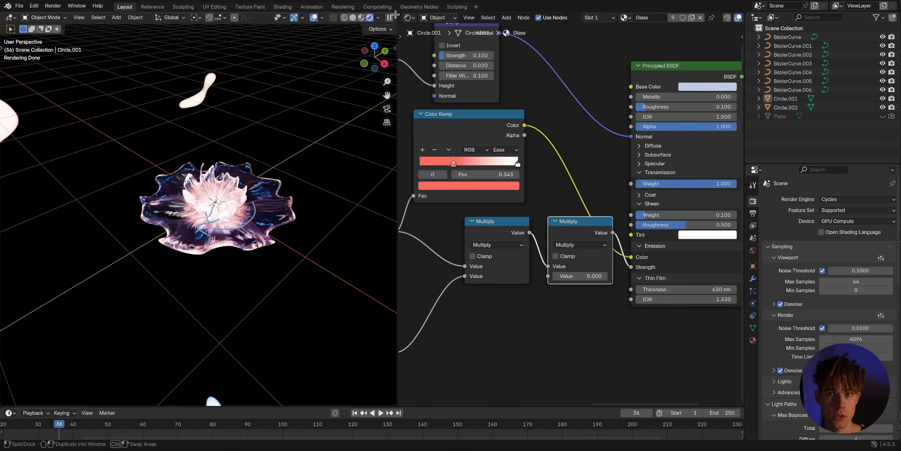
# Switch the 3D viewport to solid shading and widen it to show the whole flower
pyautogui.scroll(-3, 295, 100)
pyautogui.moveTo(327, 135); pyautogui.dragTo(317, 196, button='middle')
pyautogui.press('a')
pyautogui.press('z')
pyautogui.click(278, 231)
pyautogui.moveTo(281, 230); pyautogui.dragTo(262, 261, button='middle')
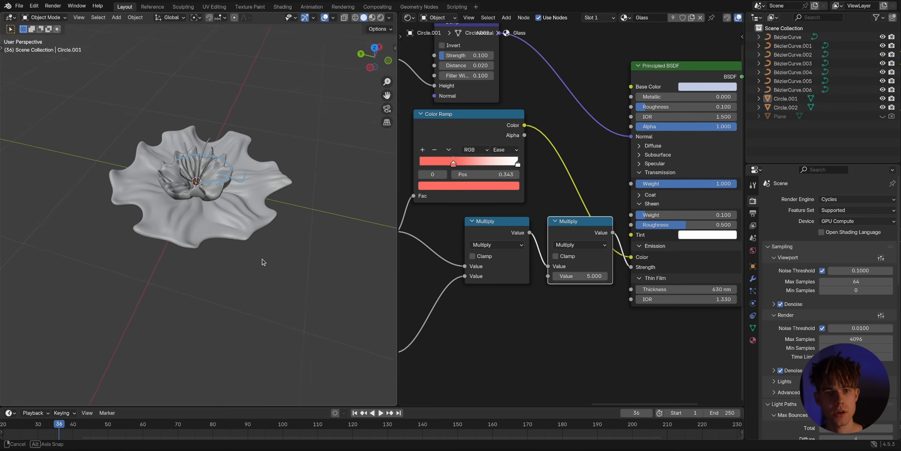
pyautogui.scroll(2, 263, 262)
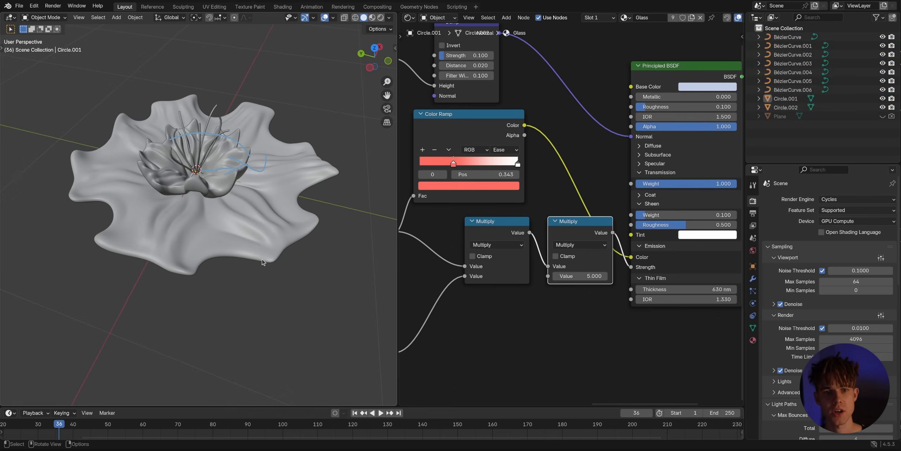
pyautogui.click(159, 170)
pyautogui.moveTo(397, 150); pyautogui.dragTo(437, 155)
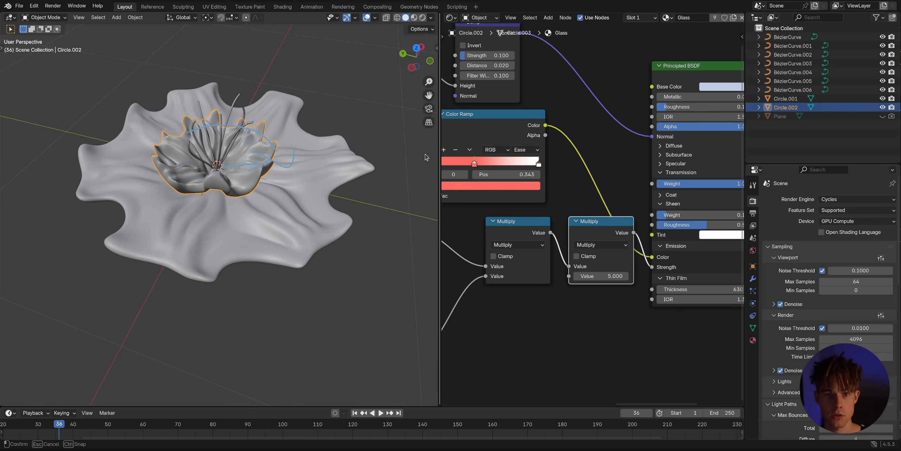
pyautogui.press('Home')
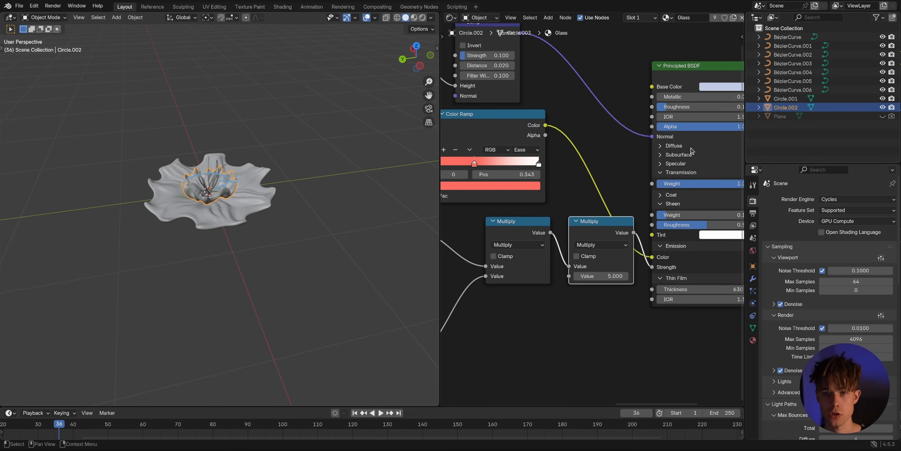
# Add a plane mesh to the scene and rename it Host
pyautogui.hotkey('shift', 'a')
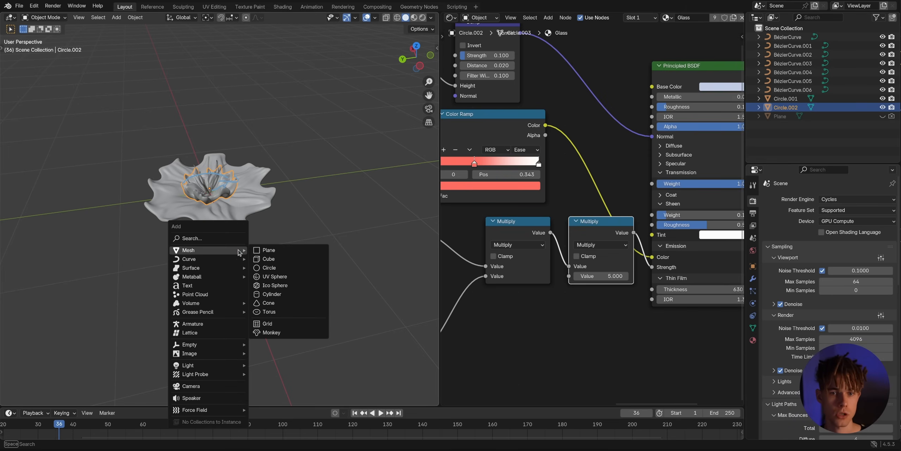
pyautogui.click(286, 251)
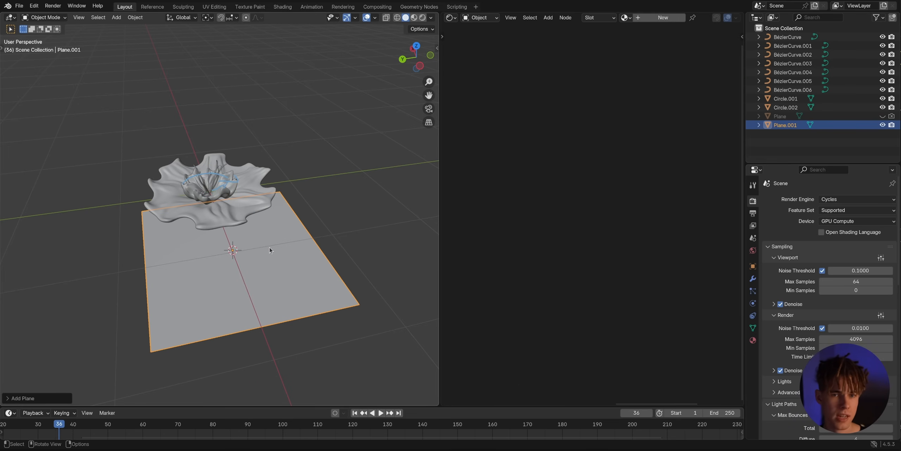
pyautogui.doubleClick(797, 125)
pyautogui.write('Host')
pyautogui.press('Return')
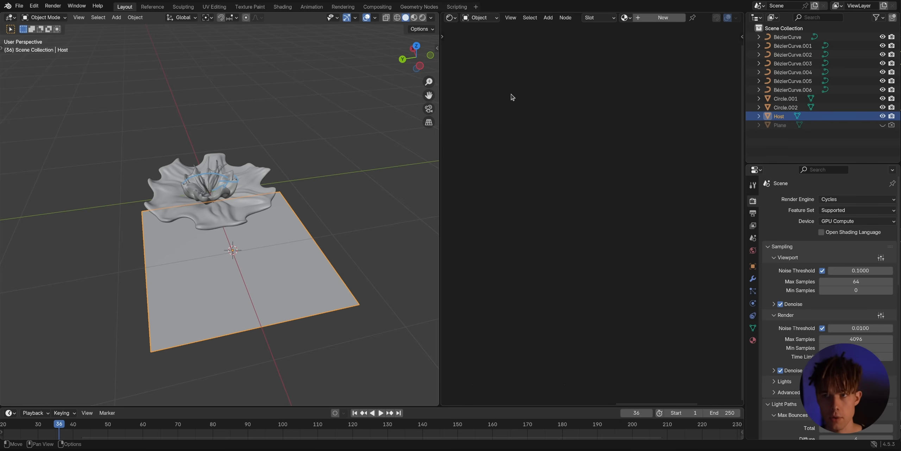
# Change the node editor to Geometry Nodes and create a new node tree on the Host plane
pyautogui.click(449, 18)
pyautogui.click(471, 70)
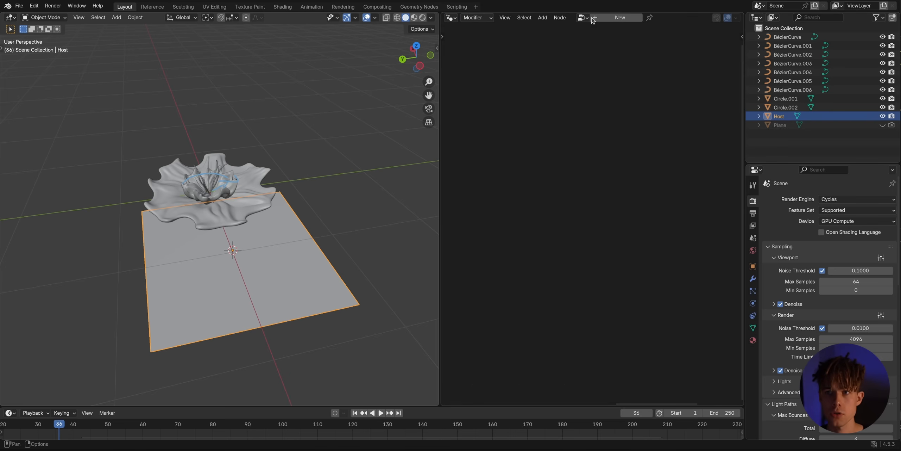
pyautogui.click(614, 17)
# Select all the flower's curves and petal meshes and move them into a new collection named Flower
pyautogui.moveTo(334, 157); pyautogui.dragTo(318, 165, button='middle')
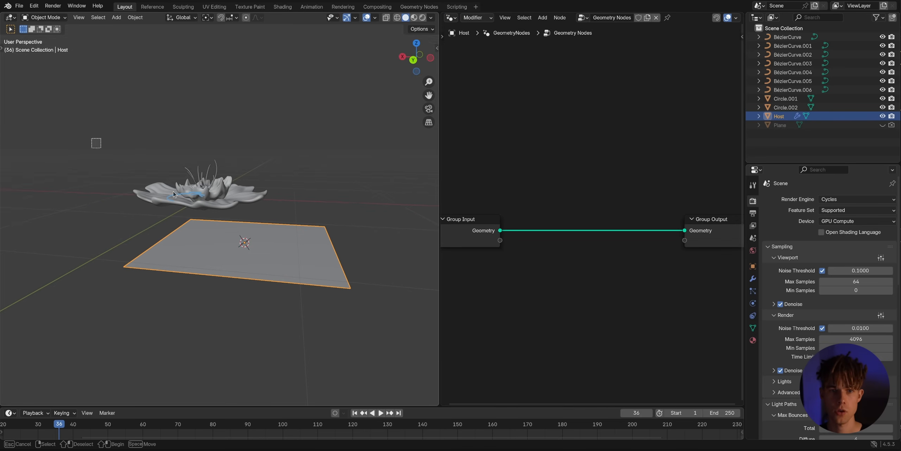
pyautogui.moveTo(92, 140); pyautogui.dragTo(266, 219)
pyautogui.press('m')
pyautogui.click(216, 185)
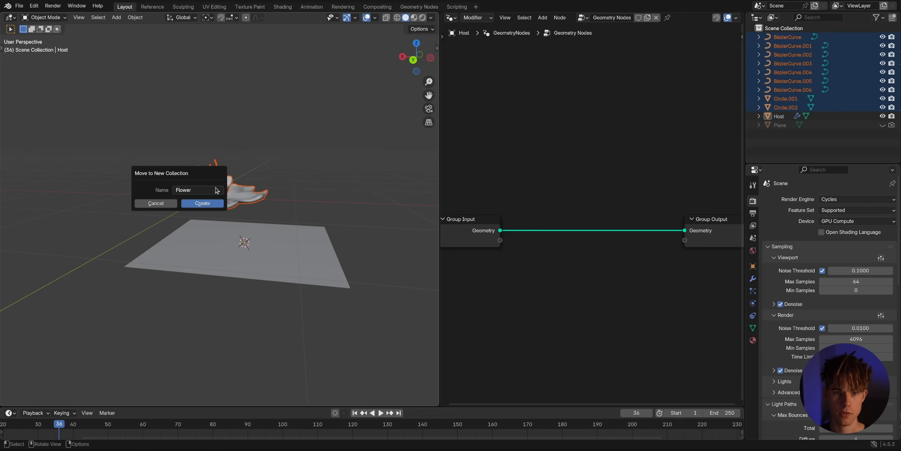
pyautogui.click(203, 203)
# Bring the Flower collection into Host's node tree as Collection Info and connect its Instances to the Group Output
pyautogui.click(779, 125)
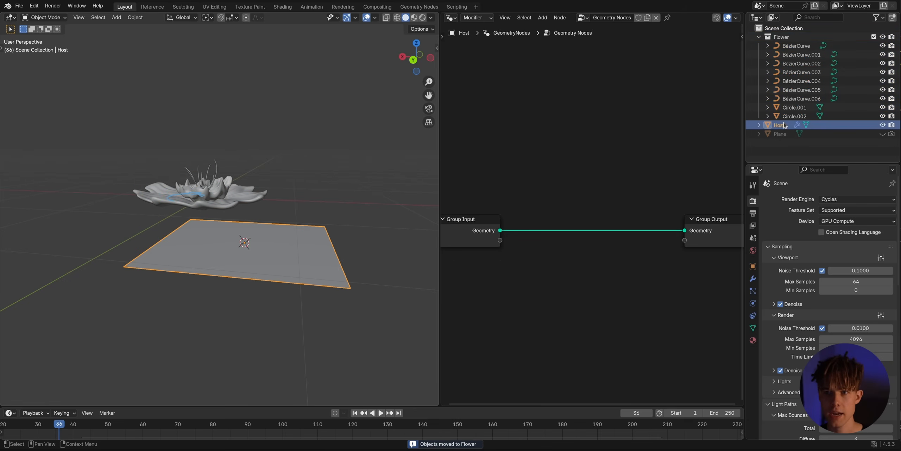
pyautogui.moveTo(781, 37); pyautogui.dragTo(684, 230)
pyautogui.click(251, 251)
pyautogui.scroll(6, 275, 287)
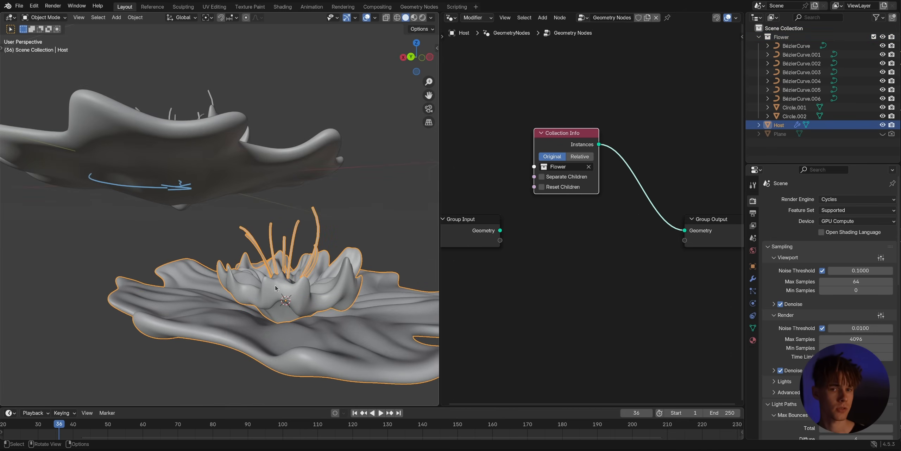
# Select individual parts of the original flower and then the Host instance to compare how each one selects
pyautogui.scroll(-4, 276, 288)
pyautogui.moveTo(172, 158); pyautogui.dragTo(193, 155, button='middle')
pyautogui.click(198, 192)
pyautogui.click(193, 160)
pyautogui.click(179, 161)
pyautogui.click(192, 160)
pyautogui.click(184, 159)
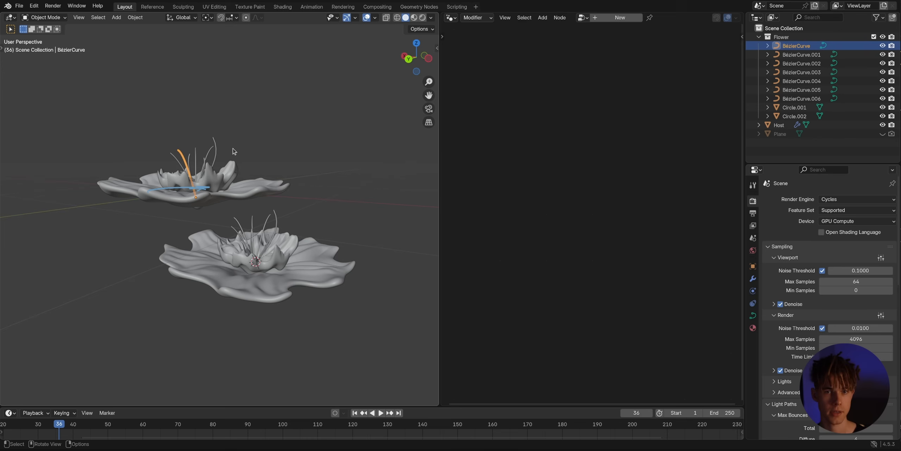
pyautogui.click(215, 150)
pyautogui.click(248, 162)
pyautogui.moveTo(196, 187); pyautogui.dragTo(201, 199, button='middle')
pyautogui.click(258, 249)
pyautogui.moveTo(258, 249); pyautogui.dragTo(261, 273, button='middle')
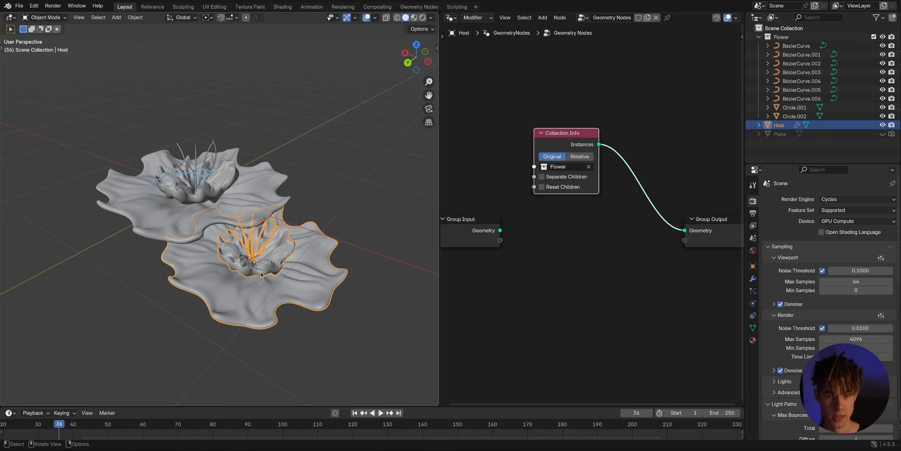
# Duplicate the Host flower four times and spread the copies around the original
pyautogui.scroll(-3, 266, 267)
pyautogui.hotkey('shift', 'd')
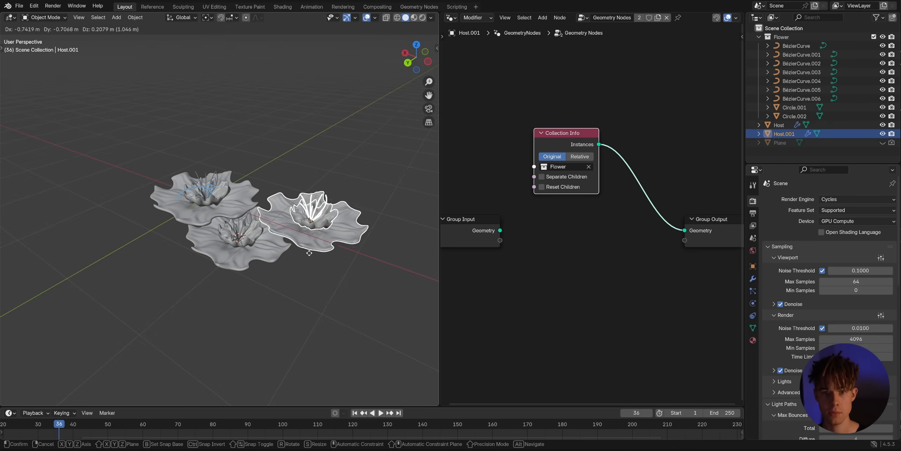
pyautogui.click(329, 255)
pyautogui.hotkey('shift', 'd')
pyautogui.click(303, 180)
pyautogui.hotkey('shift', 'd')
pyautogui.click(190, 145)
pyautogui.hotkey('shift', 'd')
pyautogui.click(113, 173)
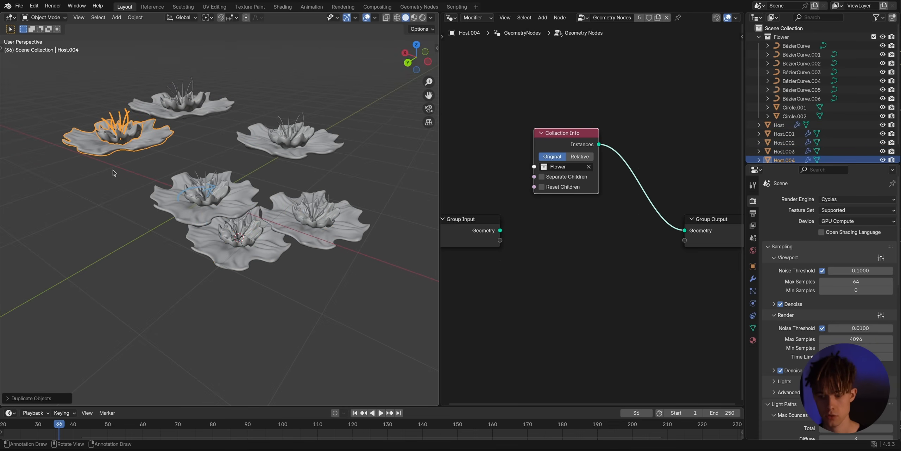
# Delete the three Host copies placed behind the original flower
pyautogui.press('Delete')
pyautogui.click(182, 102)
pyautogui.press('Delete')
pyautogui.click(248, 136)
pyautogui.press('Delete')
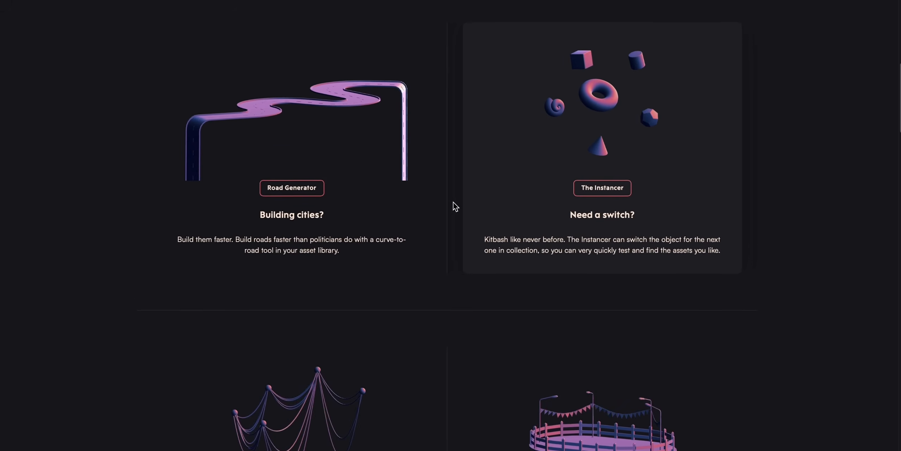
# Switch to the Geometry Nodes Bootcamp website and look through its tools and The Road Generator chapter's lessons
pyautogui.scroll(-5, 454, 201)
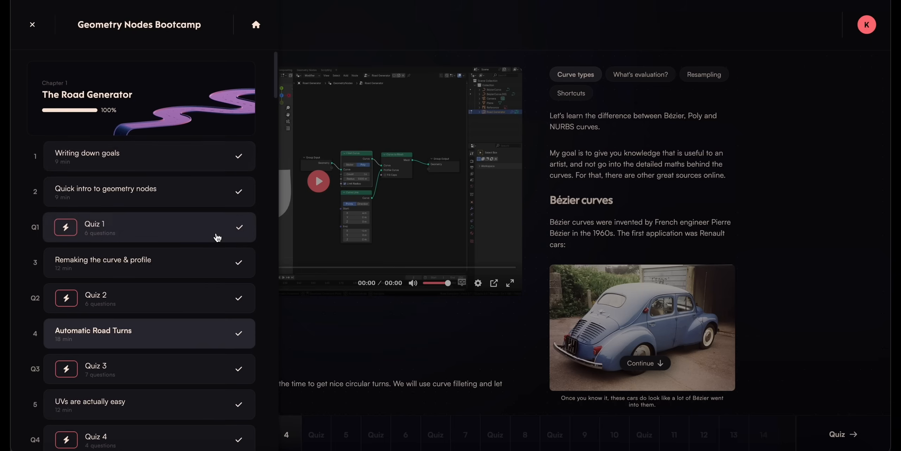
pyautogui.scroll(-10, 215, 235)
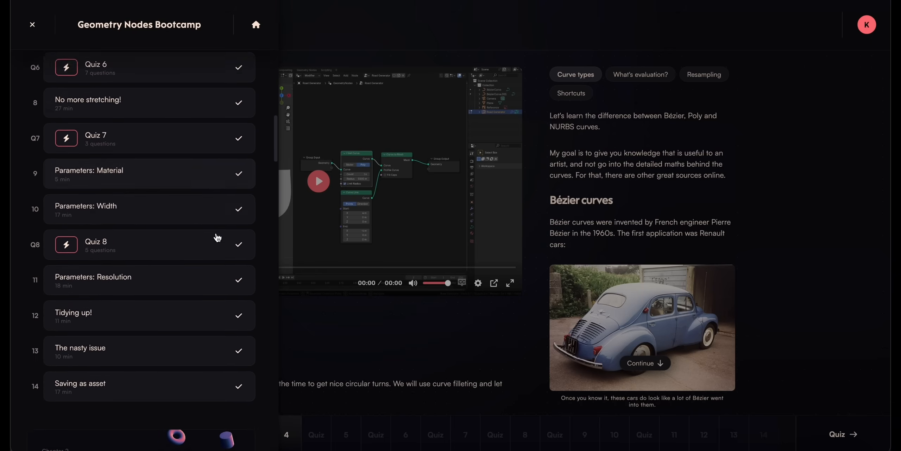
# Open the UVs are actually easy lesson from The Road Generator chapter's lesson list and look through its text
pyautogui.scroll(-5, 216, 236)
pyautogui.scroll(20, 216, 235)
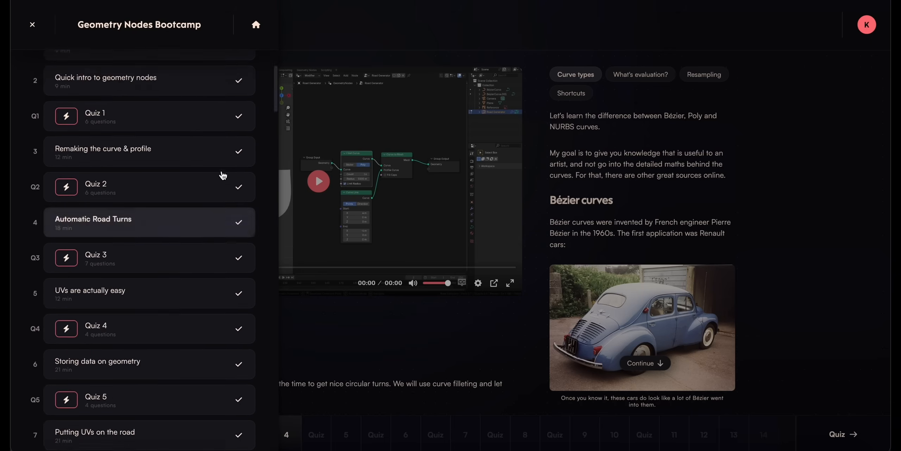
pyautogui.click(158, 416)
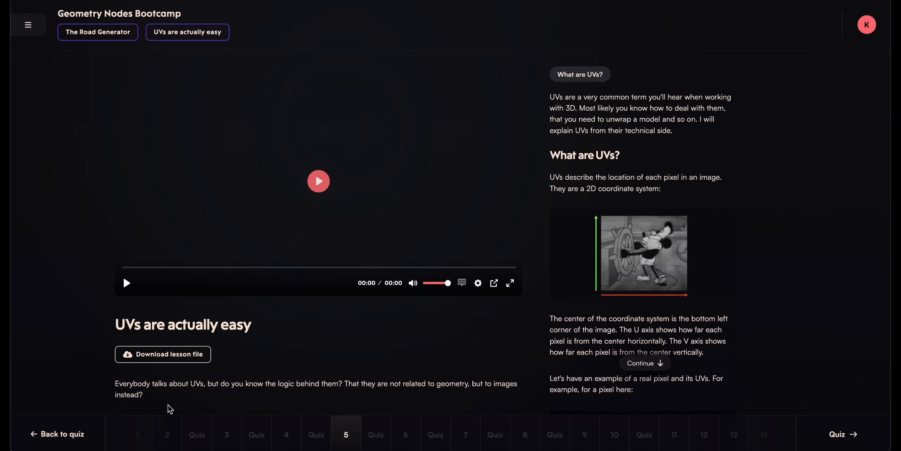
pyautogui.scroll(-2, 586, 296)
pyautogui.scroll(-5, 585, 296)
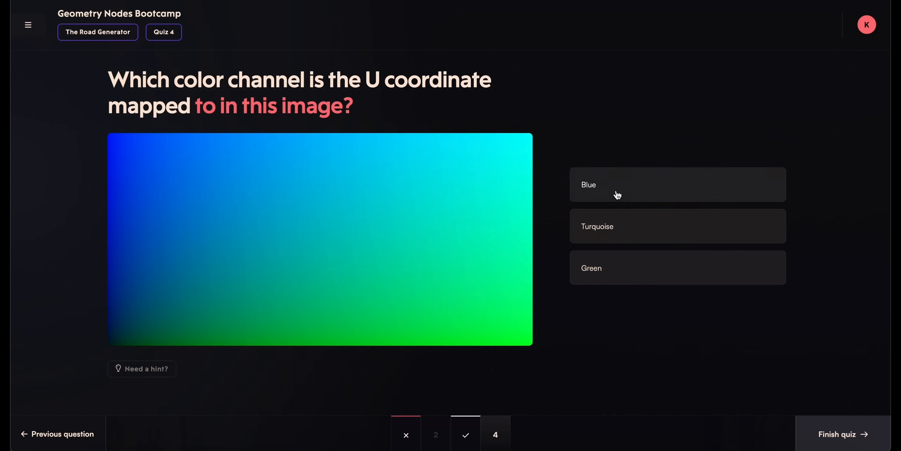
# Answer Blue to Quiz 4's question about the U coordinate's color channel and finish the quiz
pyautogui.click(618, 195)
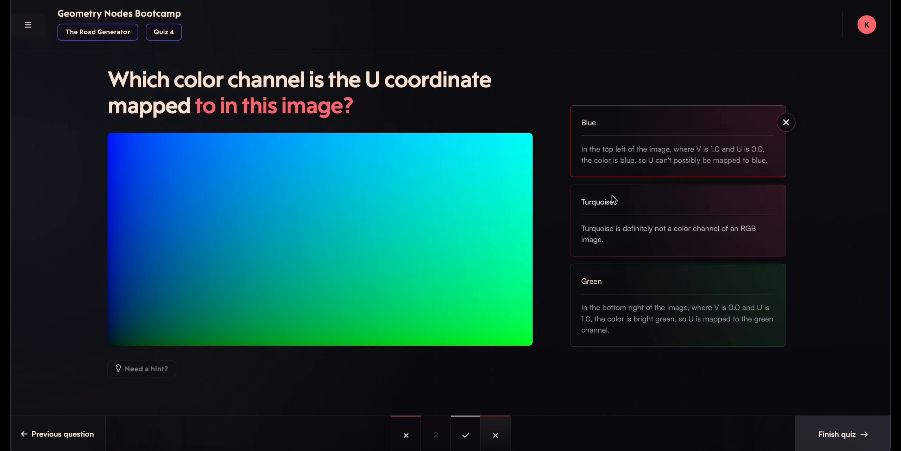
pyautogui.click(846, 433)
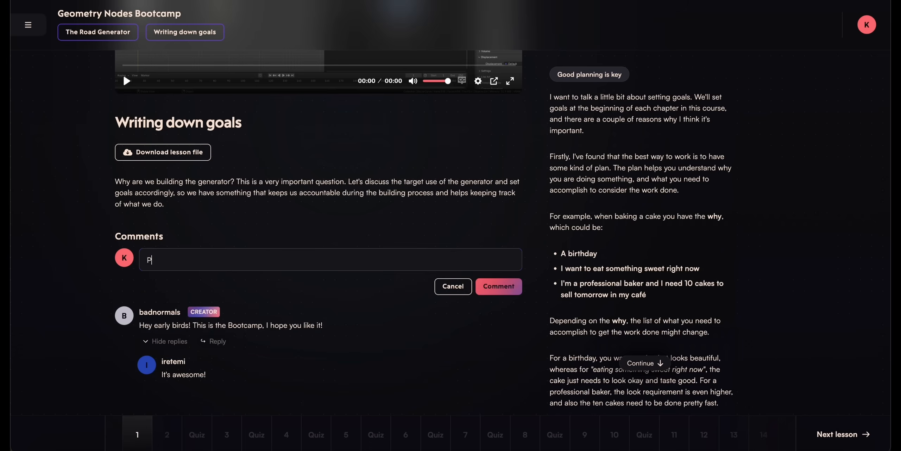
# Write a comment starting with "Please" under the Writing down goals lesson
pyautogui.write('lease')
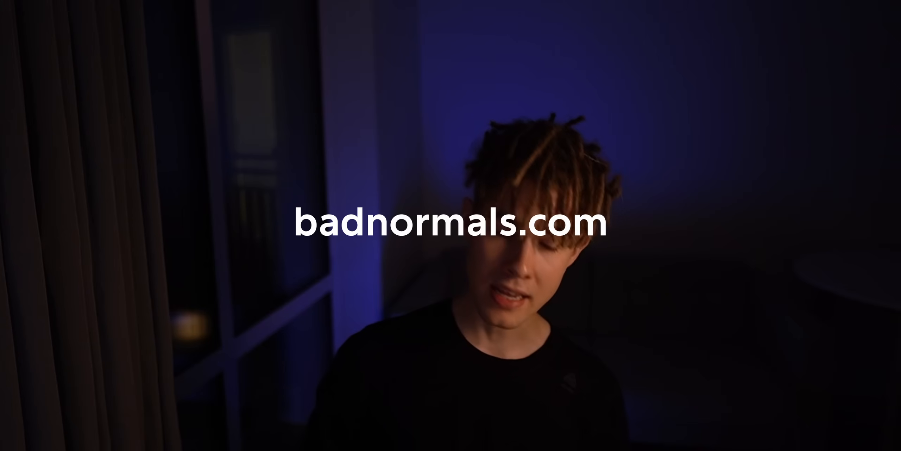